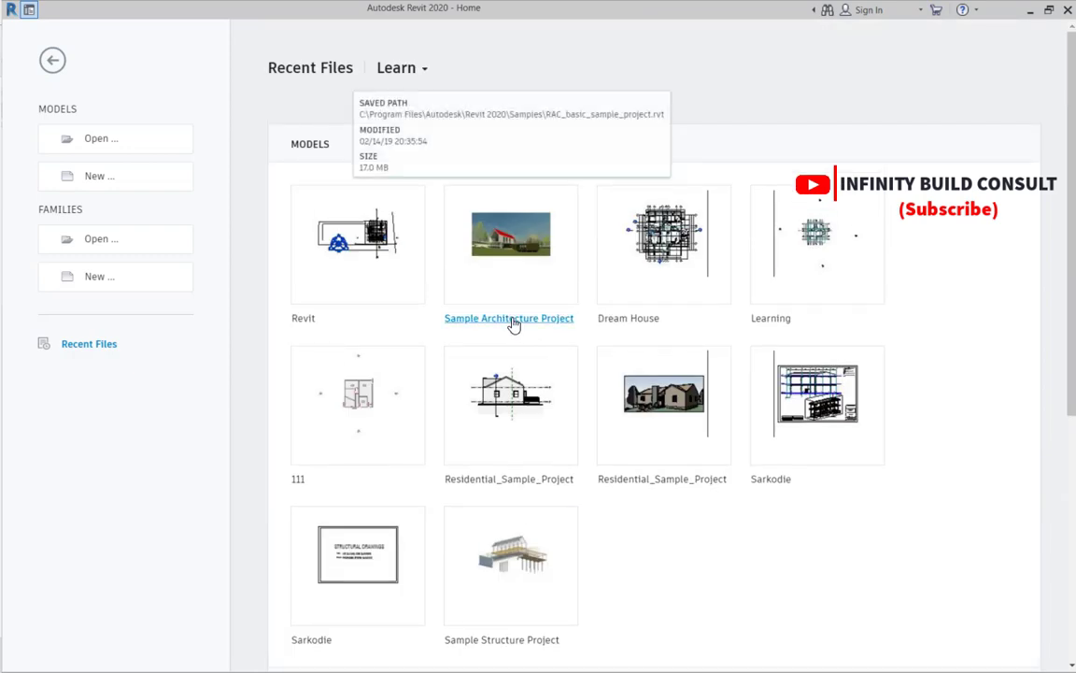
- Open the Sample Architecture Project from the recent files and look over its title sheet
left_click(513, 320)
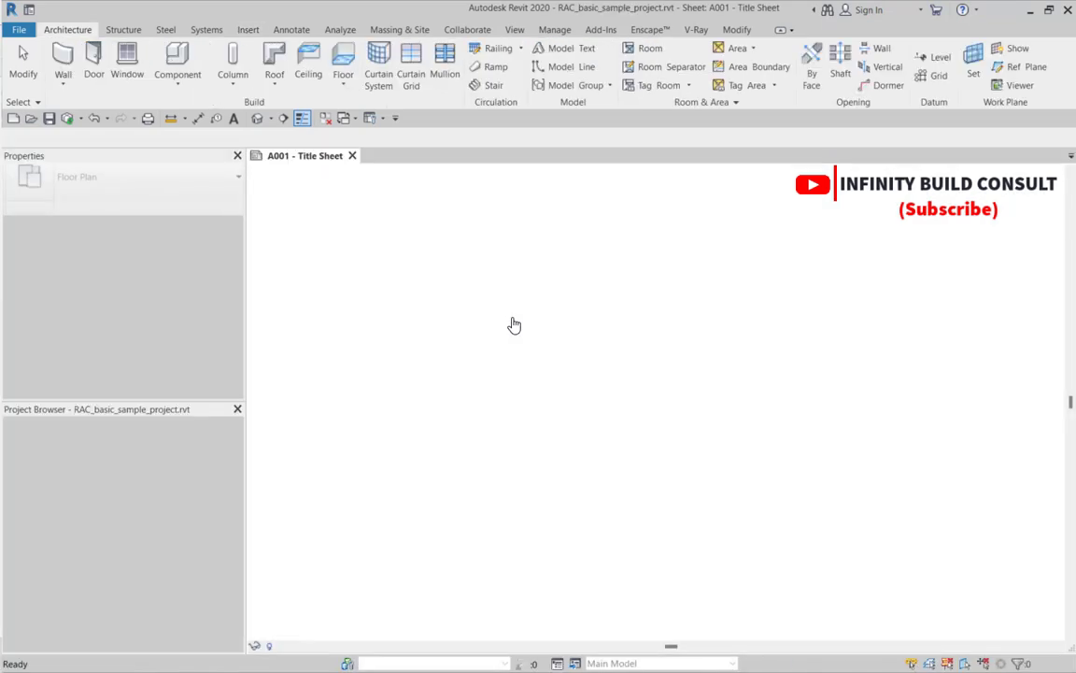
scroll(543, 324, "up", 2)
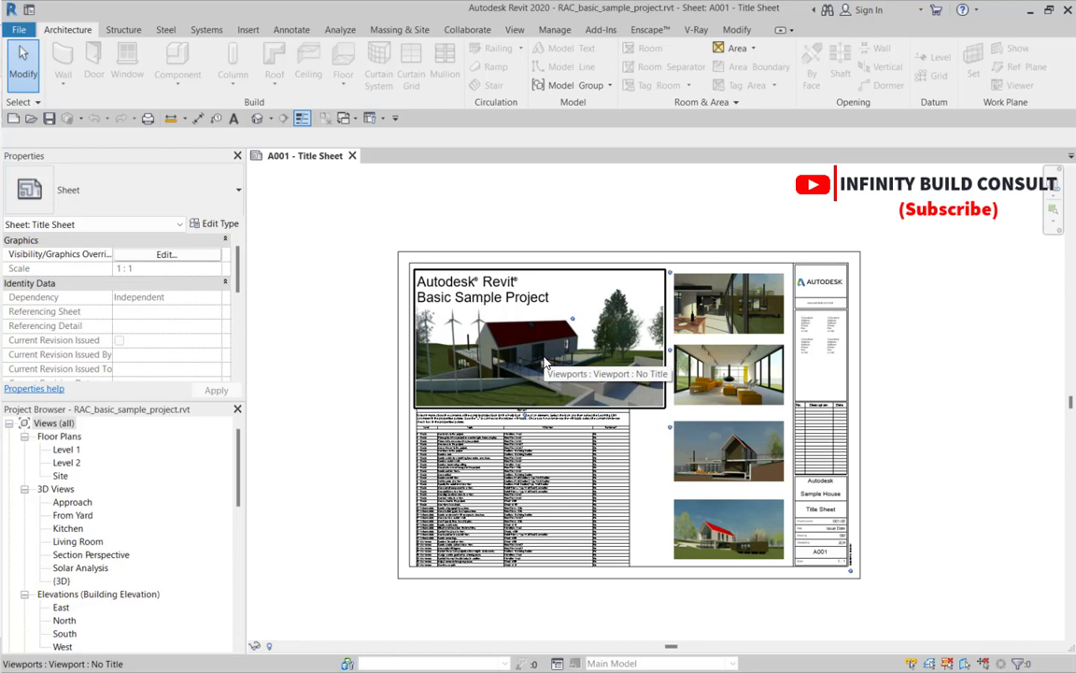
scroll(544, 362, "down", 2)
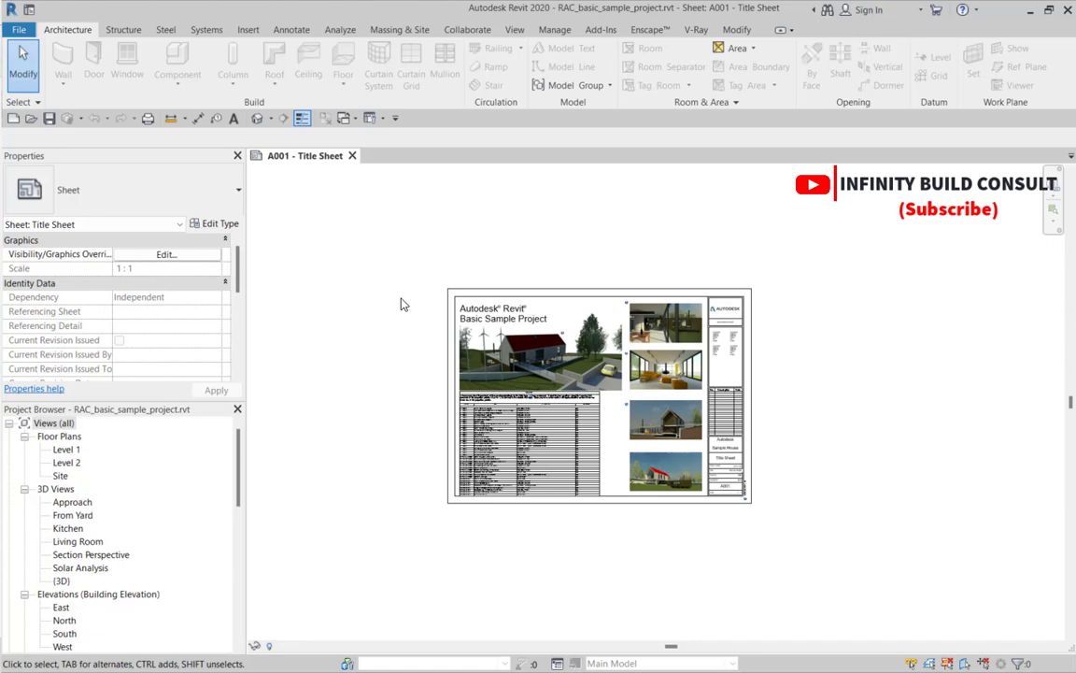
scroll(401, 305, "down", 3)
scroll(473, 291, "up", 3)
scroll(557, 291, "up", 2)
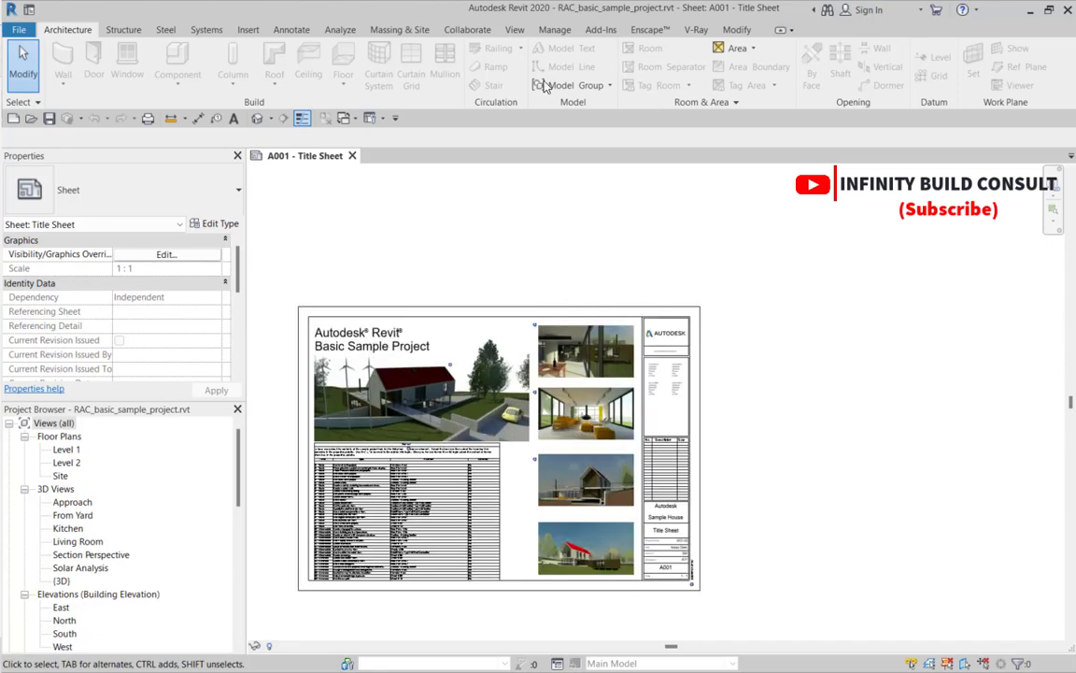
scroll(580, 280, "down", 1)
scroll(515, 401, "down", 2)
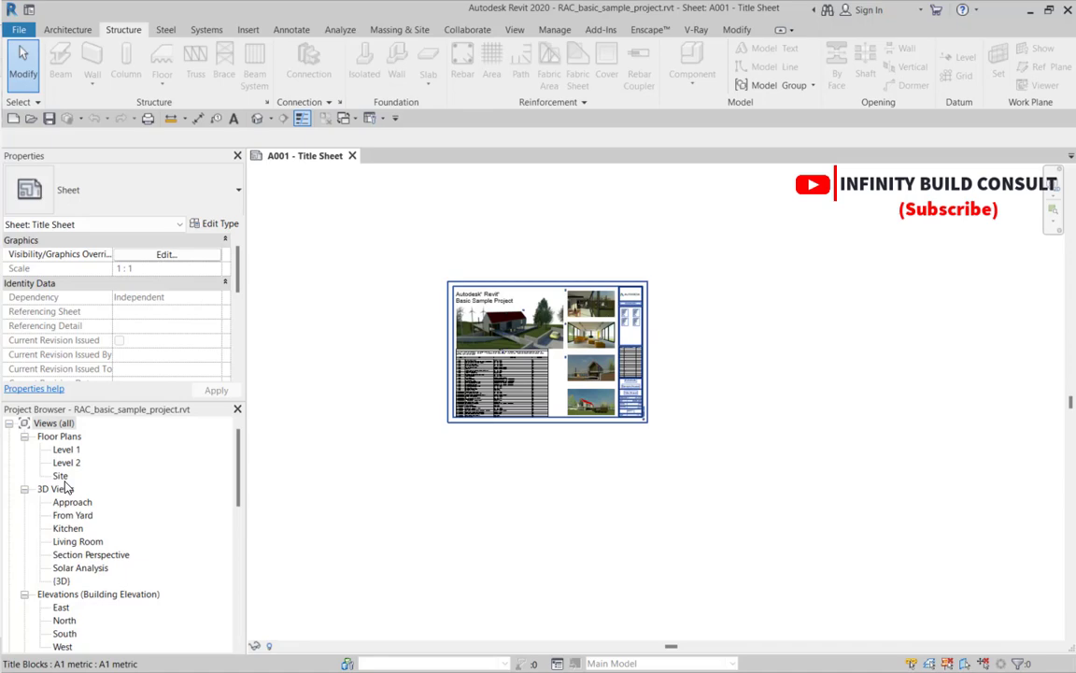
- Open the Site floor plan and look over the whole site layout
left_click(60, 475)
double_click(60, 475)
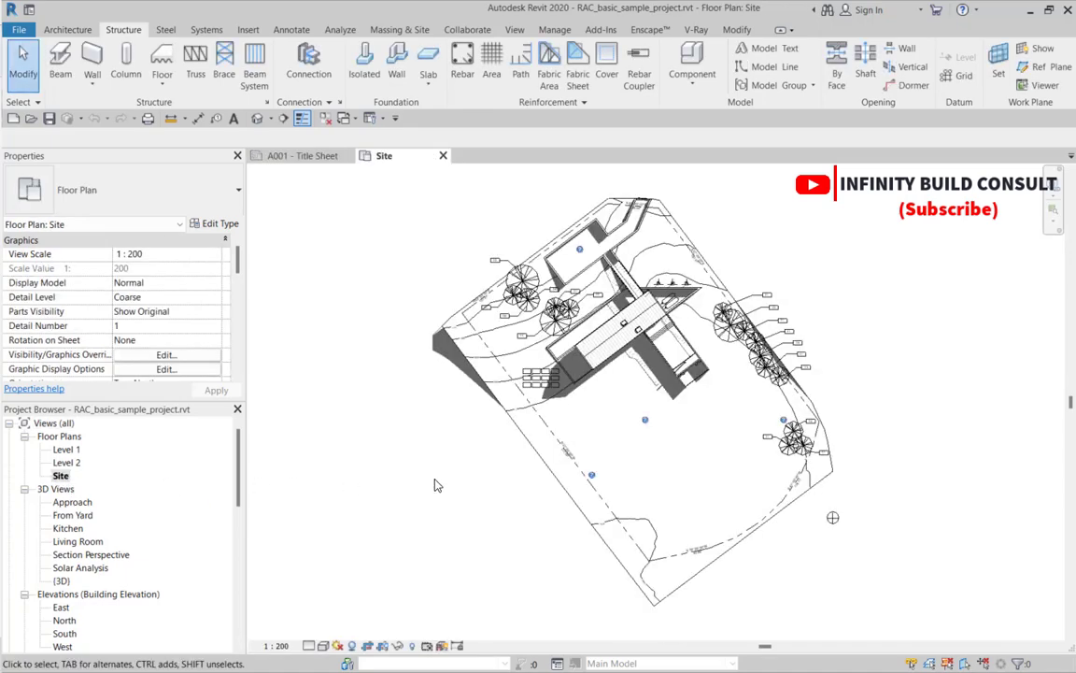
scroll(598, 377, "up", 1)
scroll(598, 376, "up", 3)
scroll(598, 377, "down", 6)
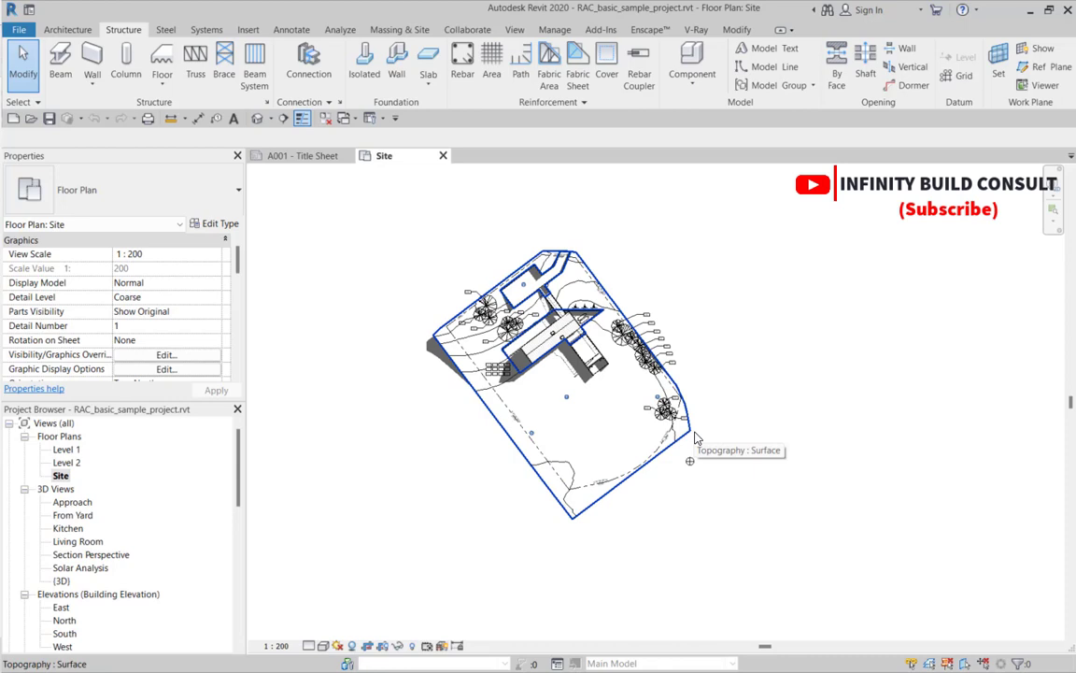
scroll(561, 383, "down", 2)
scroll(524, 355, "up", 3)
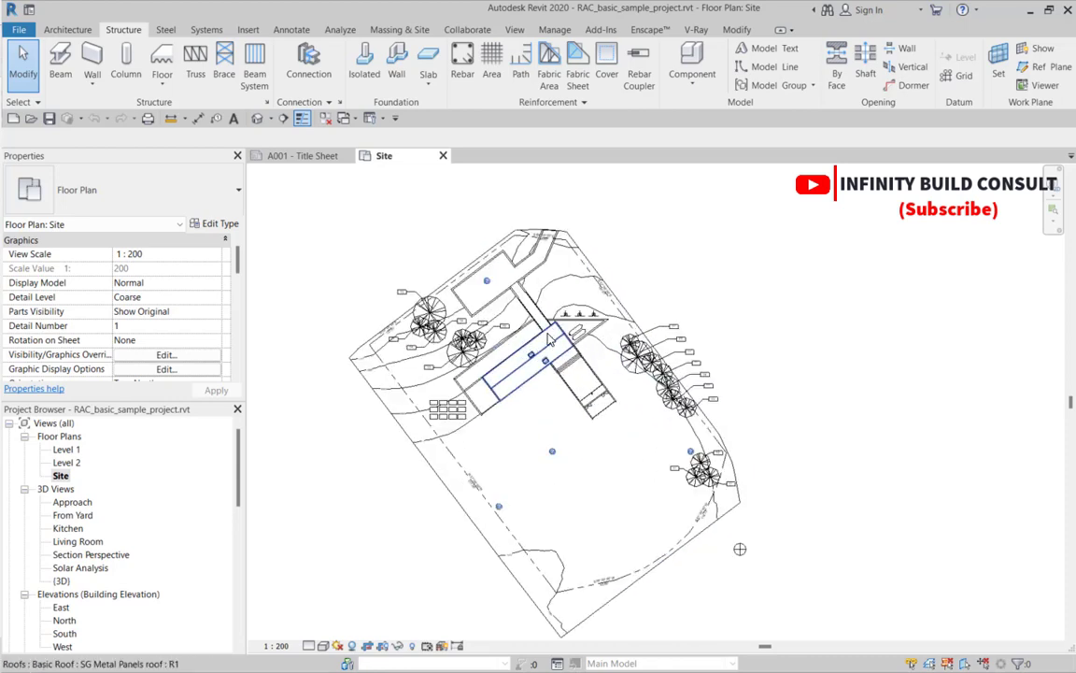
scroll(420, 299, "down", 2)
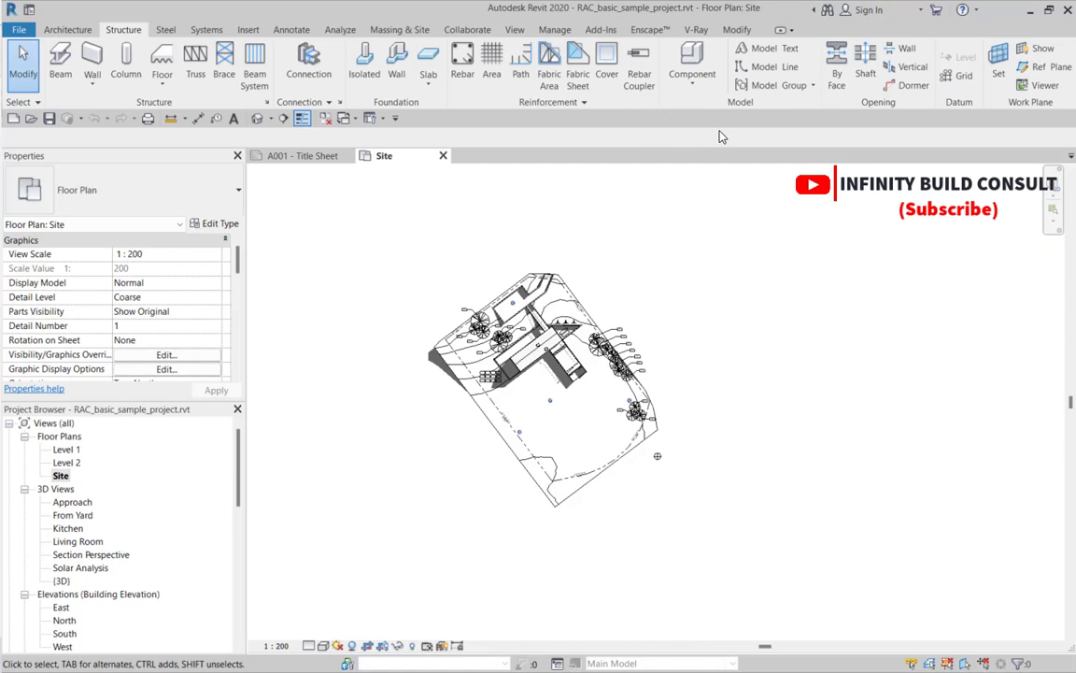
scroll(458, 348, "down", 2)
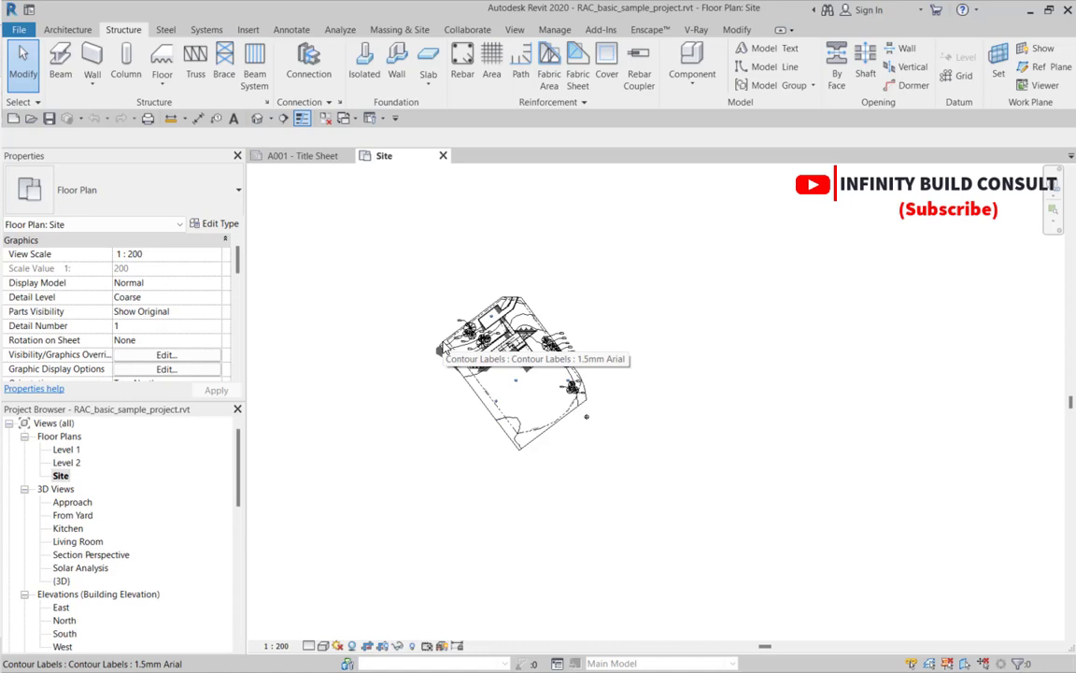
- Set the Site floor plan's orientation to Project North
scroll(173, 297, "down", 3)
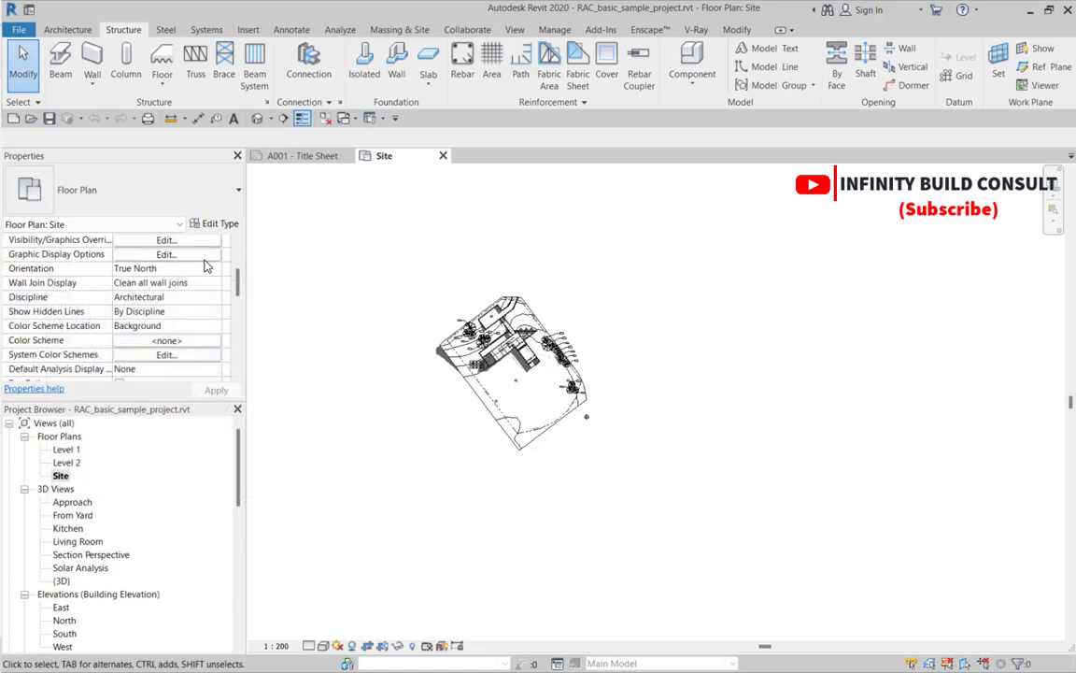
left_click(198, 269)
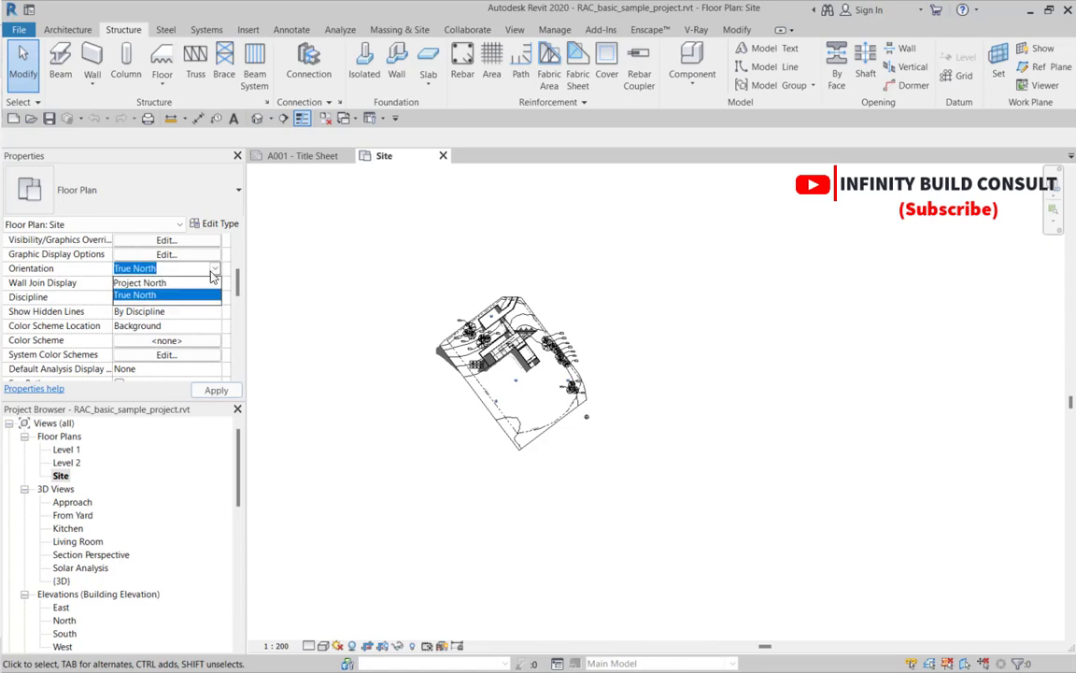
left_click(140, 282)
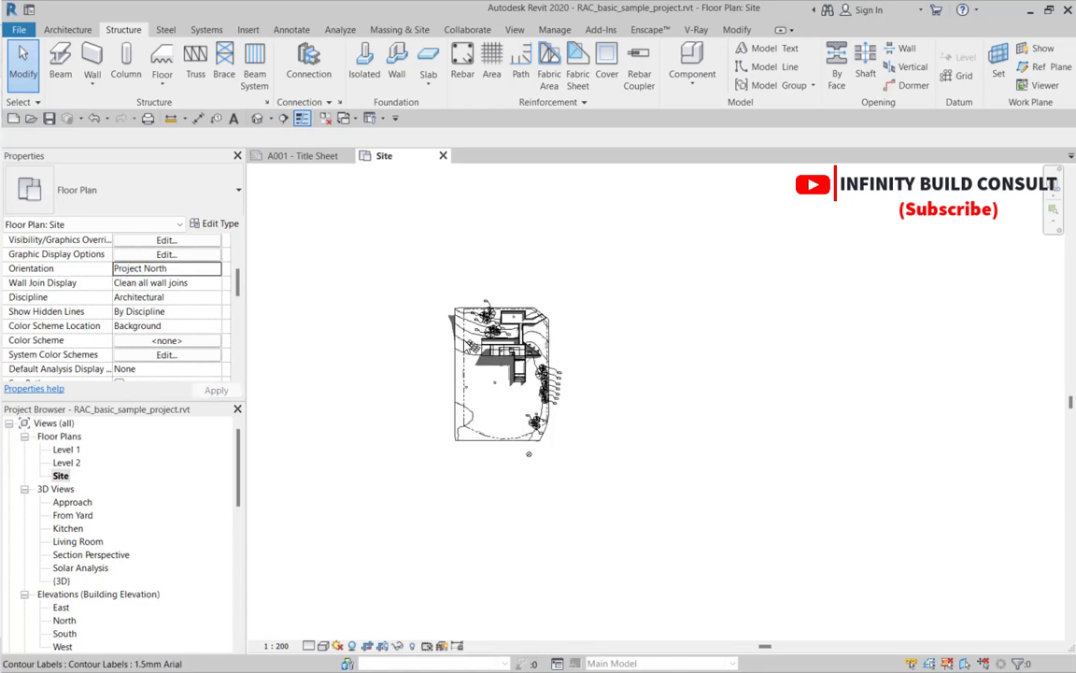
scroll(476, 392, "up", 3)
scroll(505, 364, "down", 2)
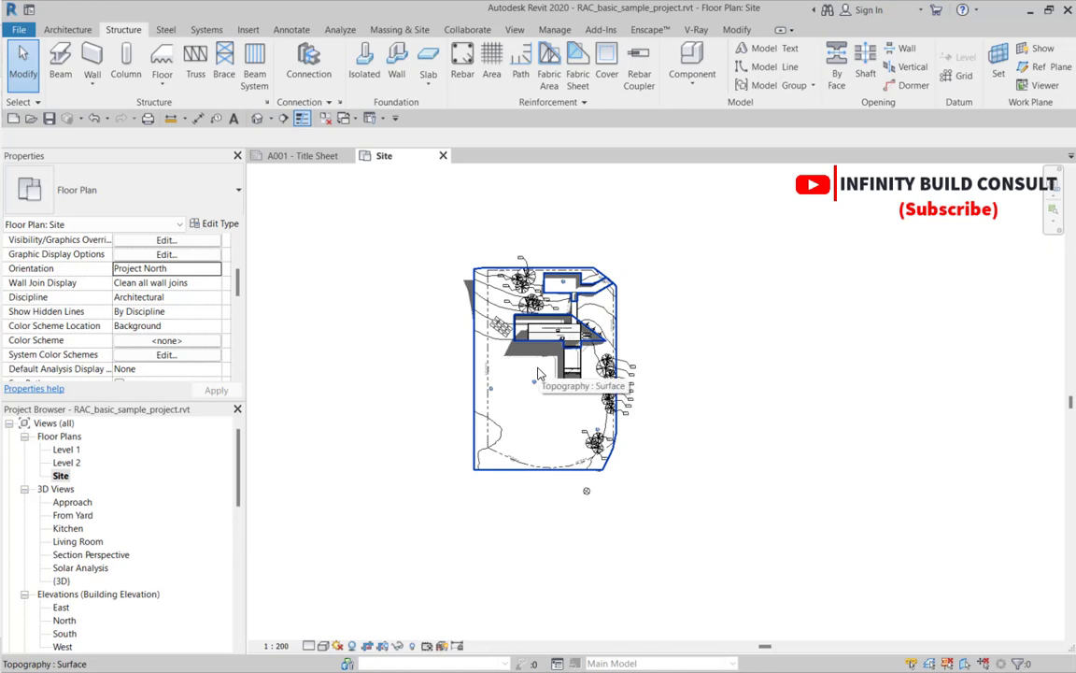
scroll(538, 373, "down", 2)
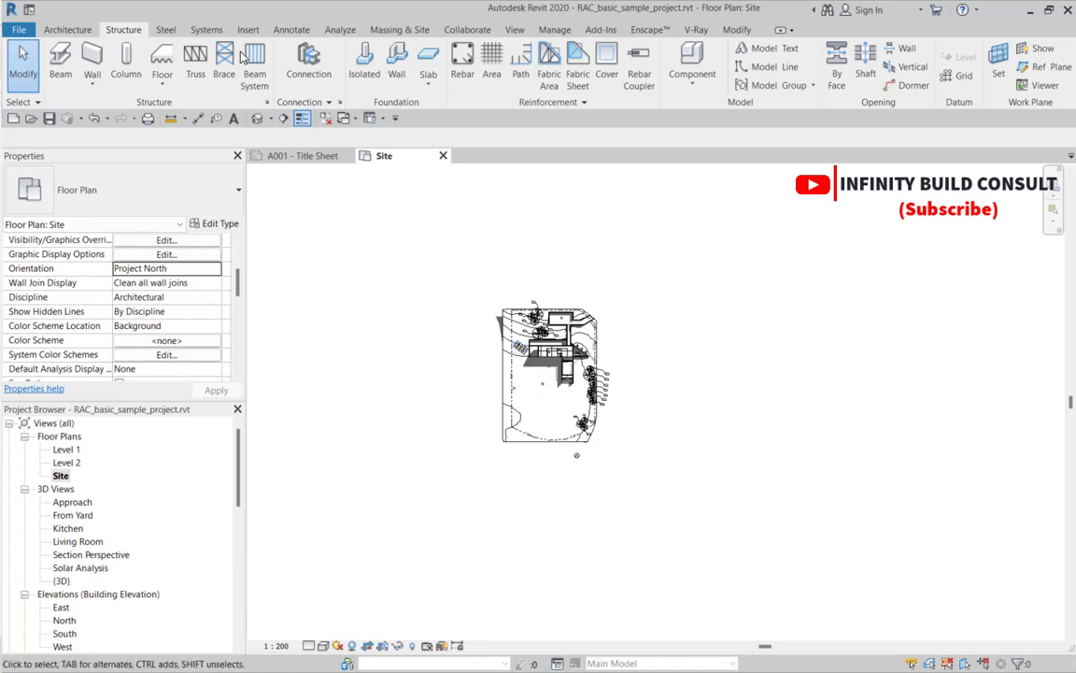
- Open Manage Links and review the Revit, IFC, CAD Formats, DWF Markups, Point Clouds and Topography link lists
left_click(516, 29)
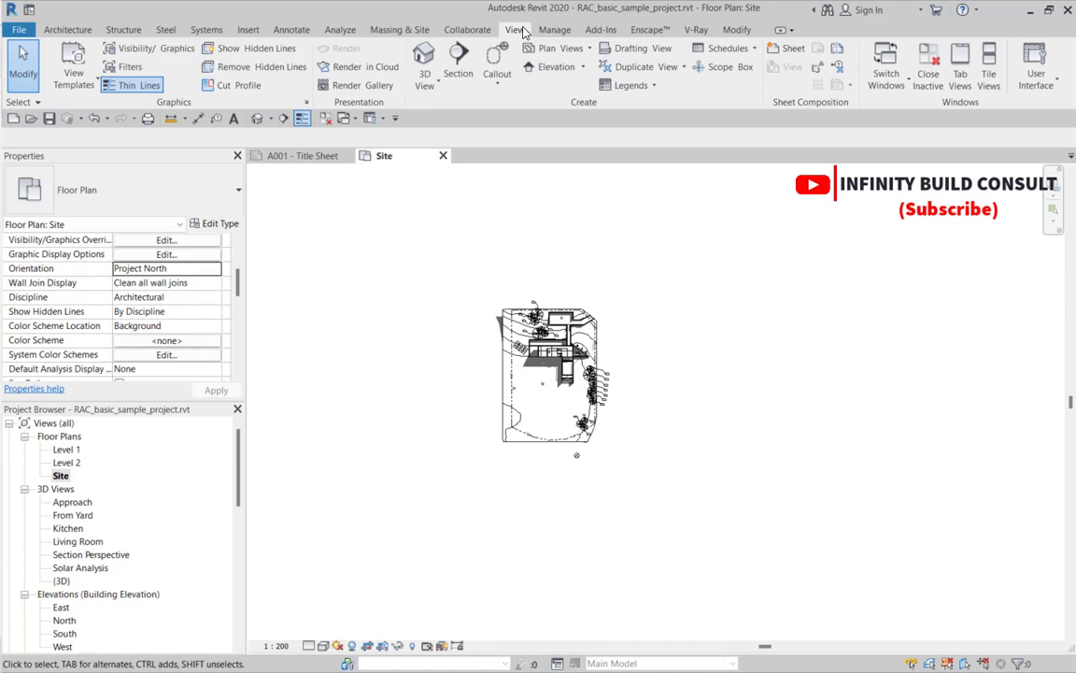
left_click(247, 29)
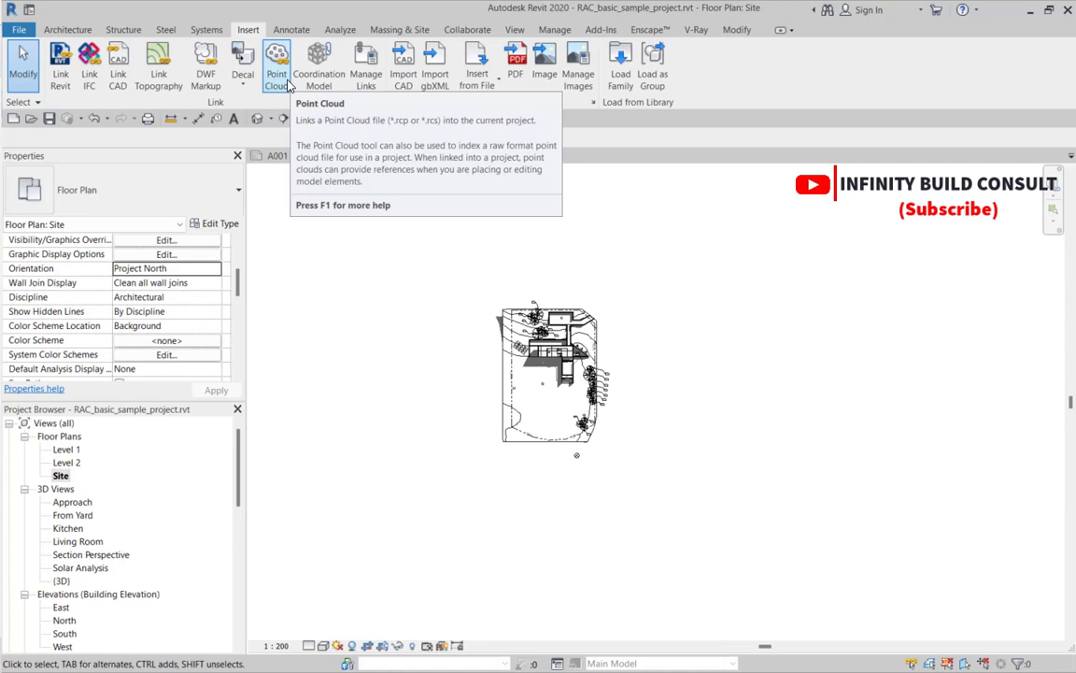
left_click(375, 76)
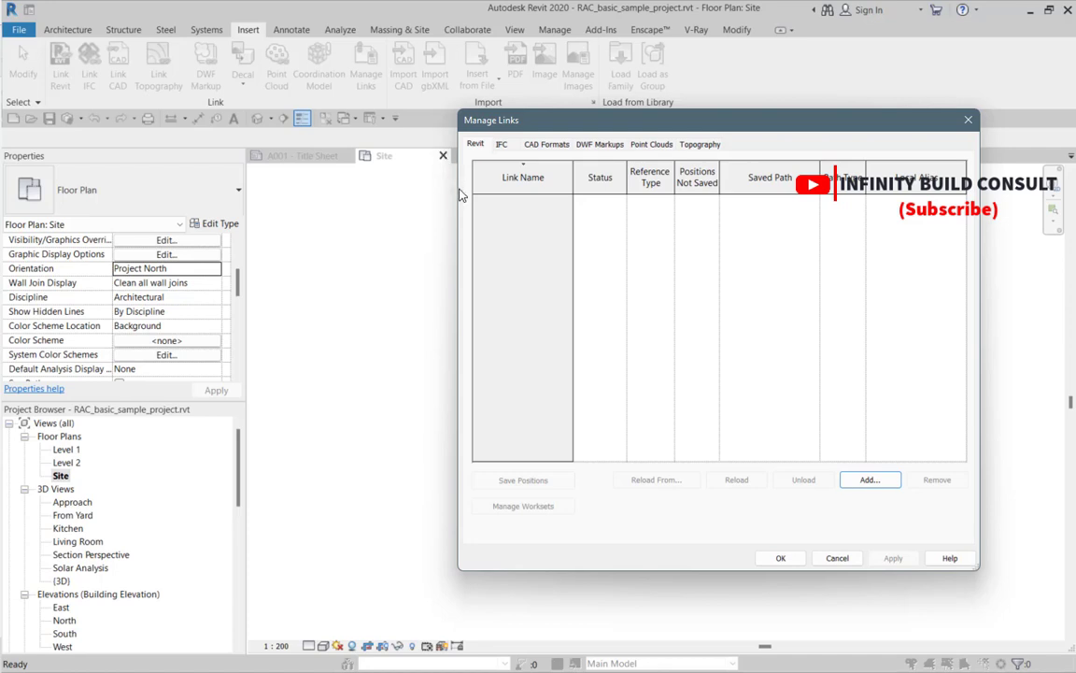
left_click(501, 145)
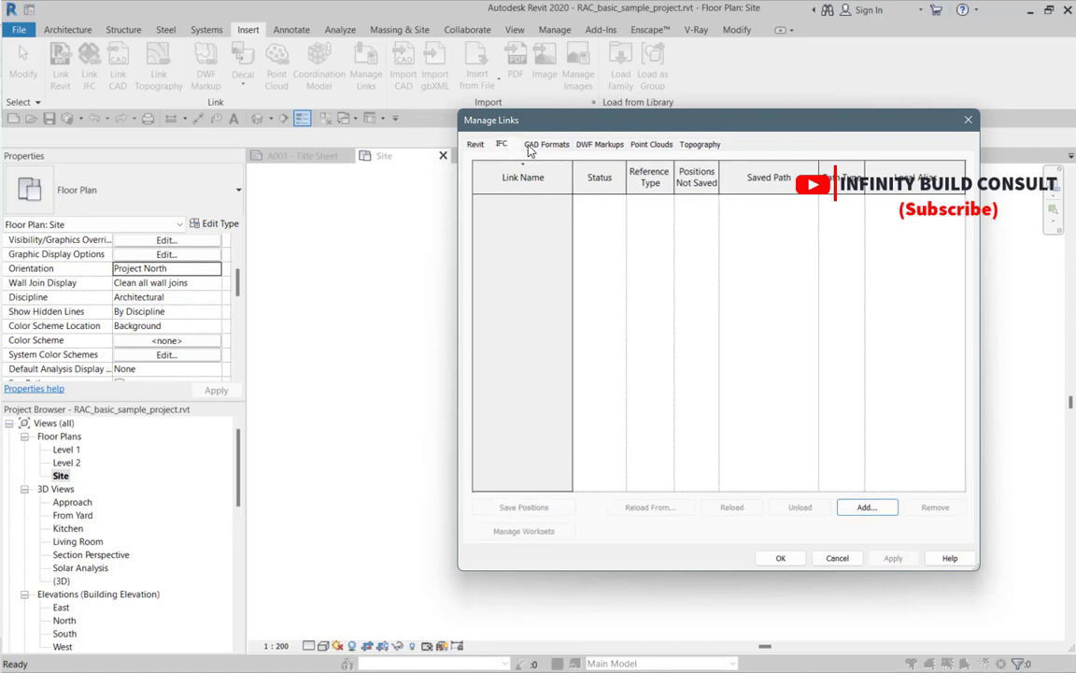
left_click(546, 145)
left_click(600, 145)
left_click(650, 144)
left_click(700, 145)
left_click(651, 146)
left_click(599, 145)
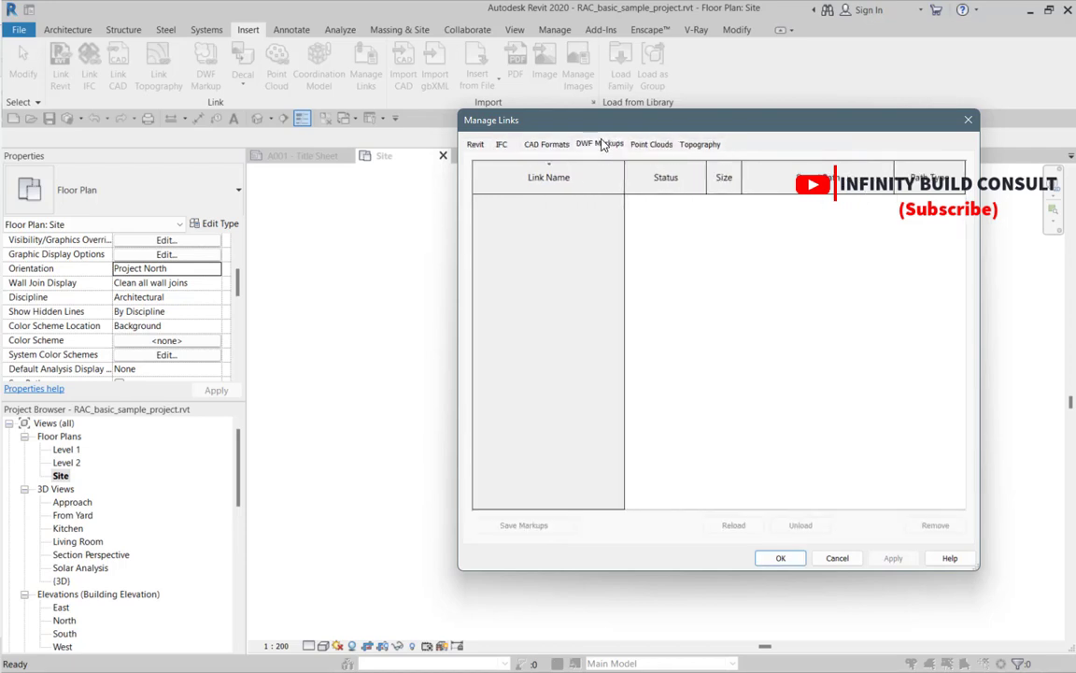
left_click(546, 145)
left_click(480, 148)
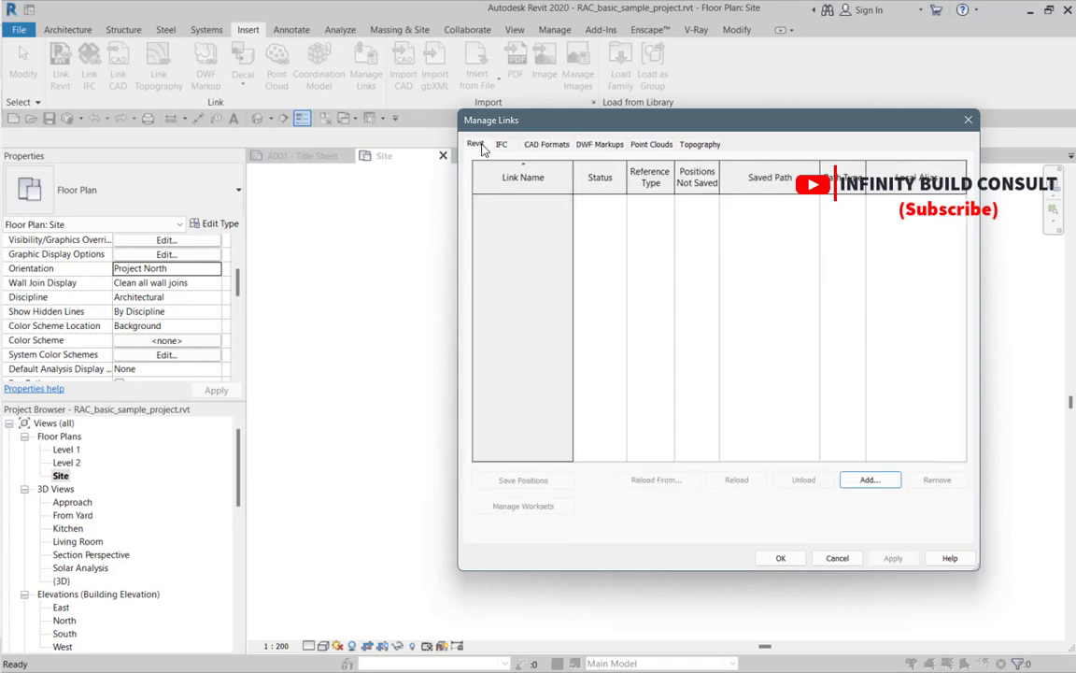
- Add Revit.rvt from Folder Links as a Revit link with Auto - Center to Center positioning, and select its entry in the link list
left_click(867, 481)
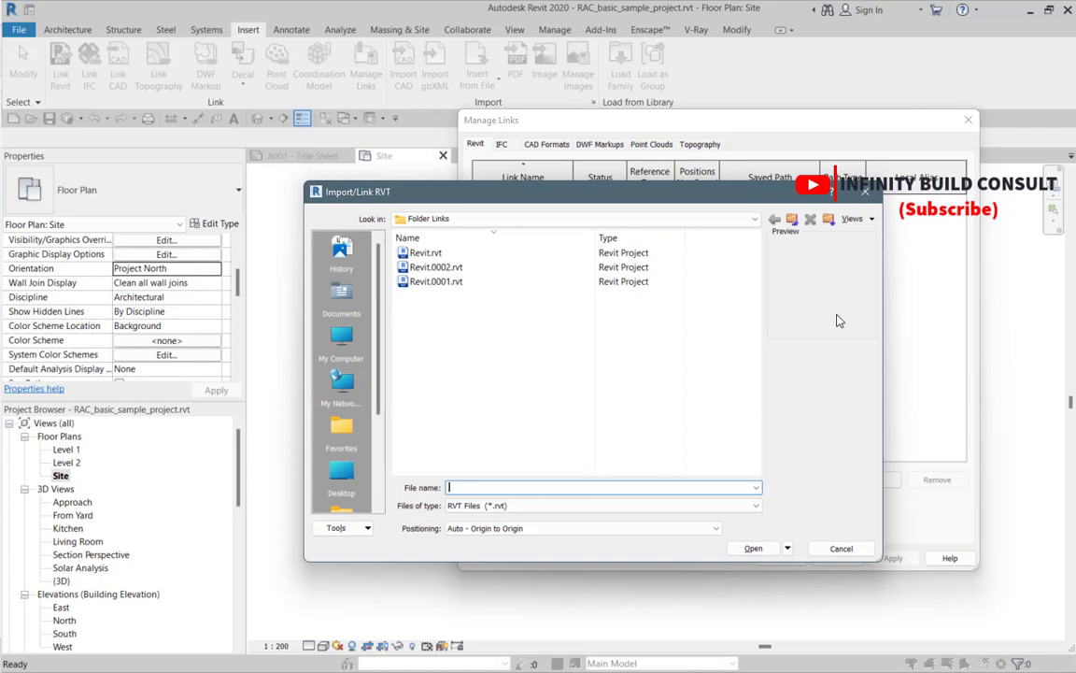
left_click(791, 219)
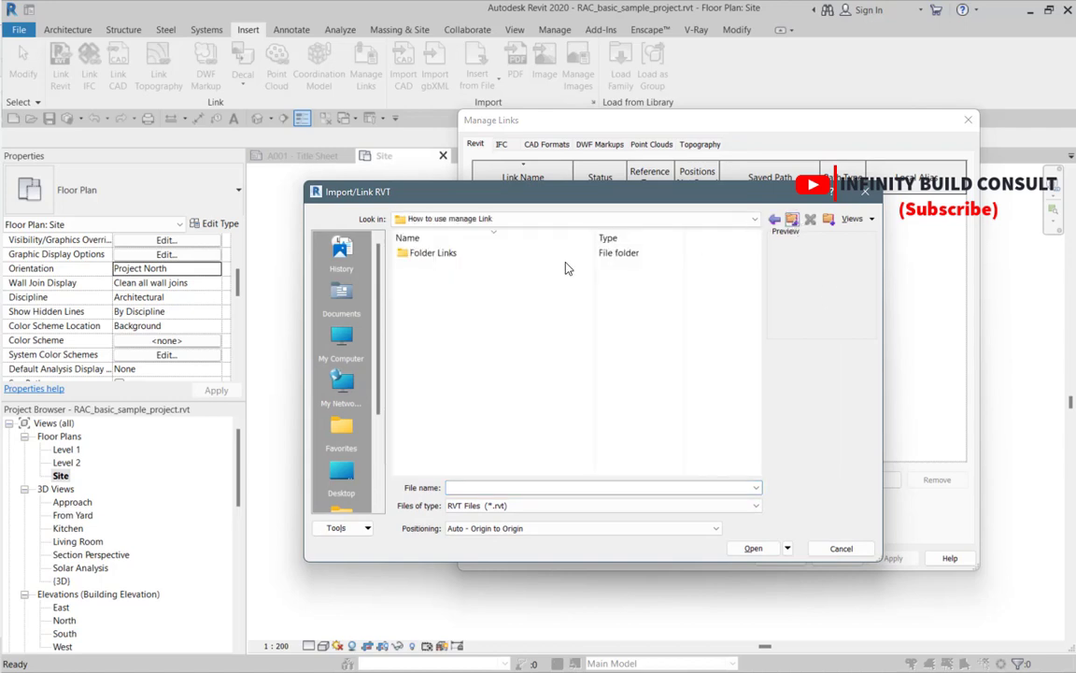
double_click(439, 253)
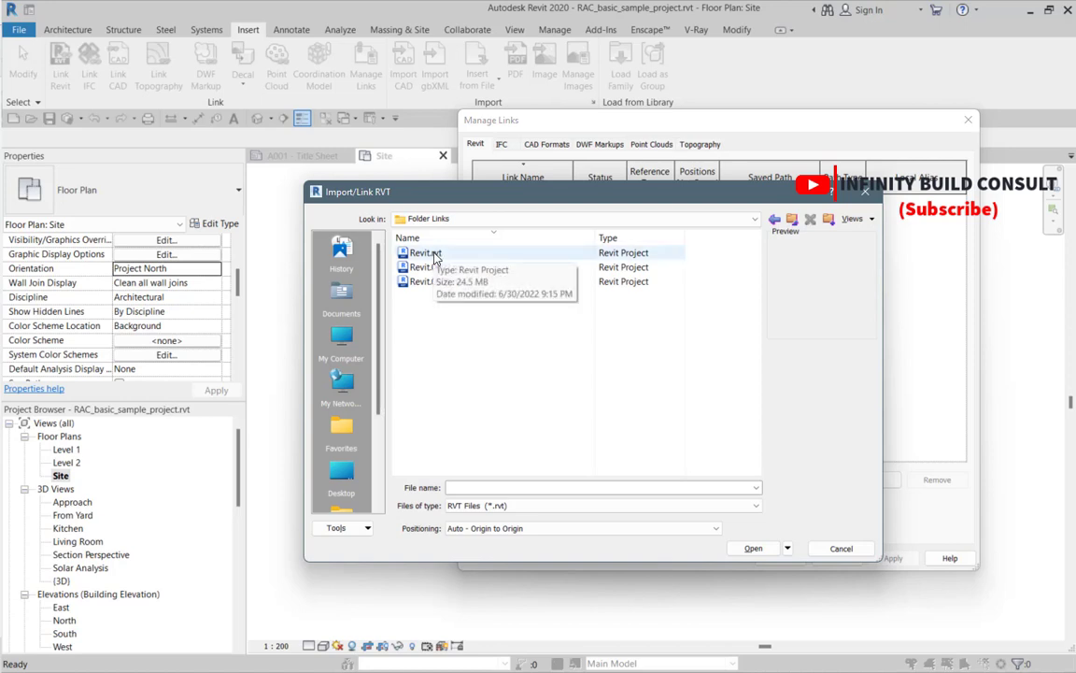
left_click(434, 255)
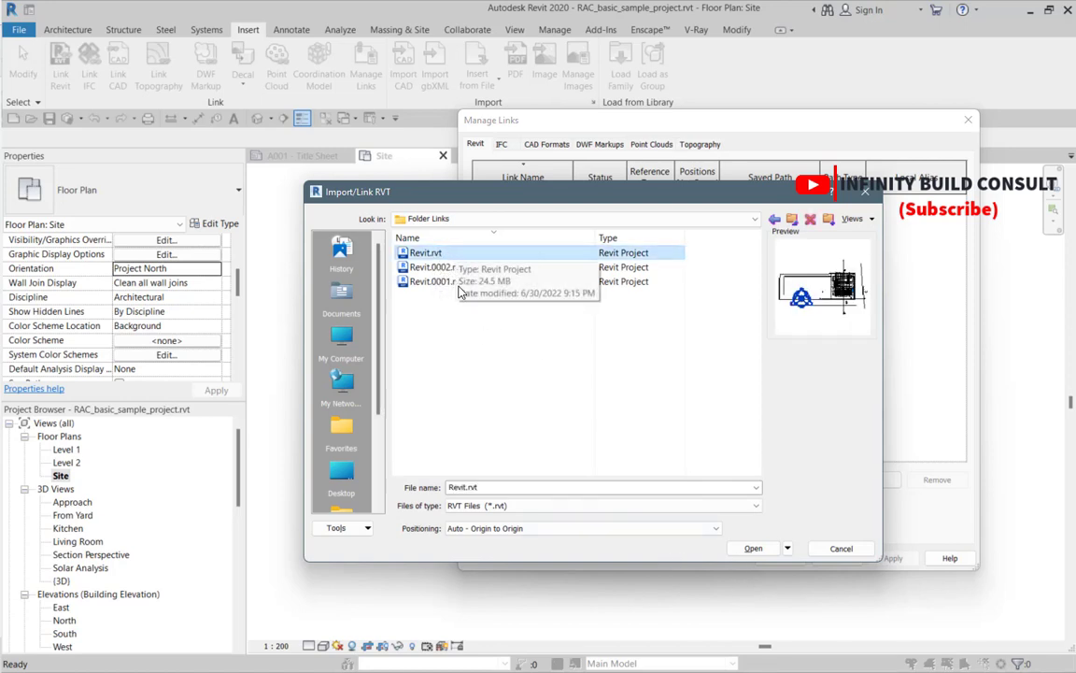
left_click(486, 527)
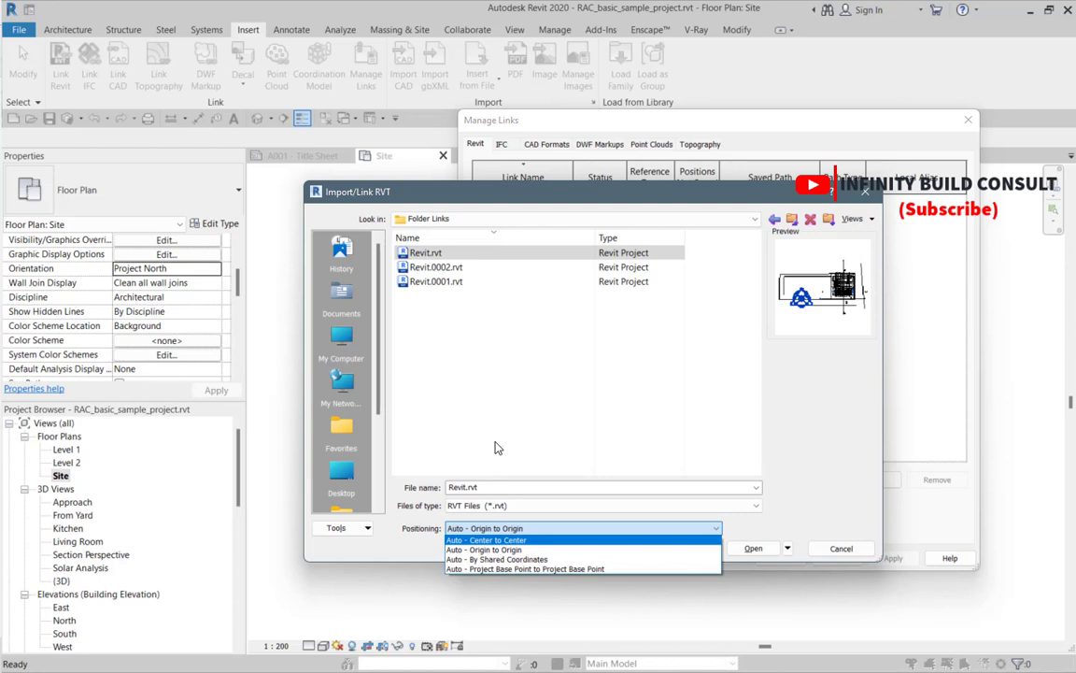
left_click(504, 540)
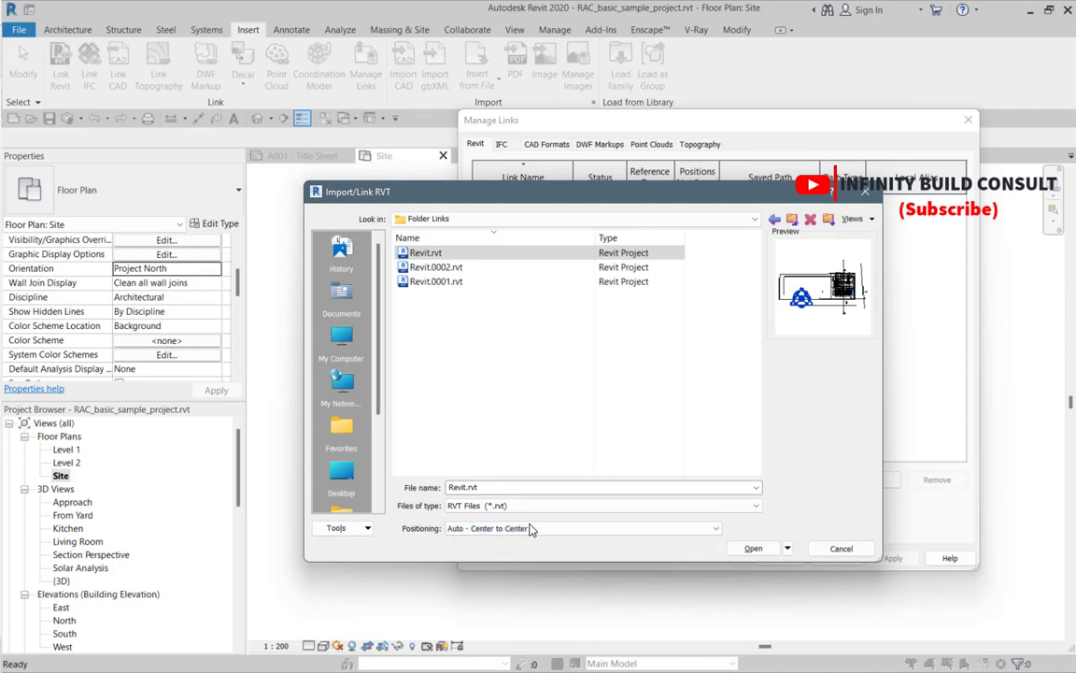
left_click(530, 529)
left_click(517, 540)
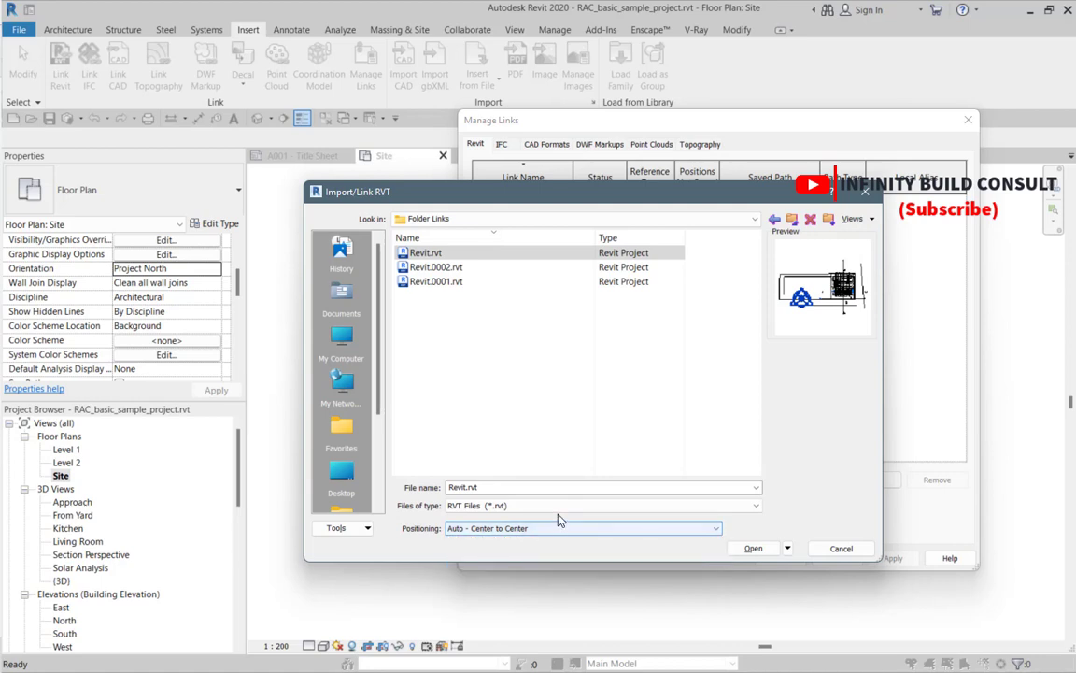
left_click(755, 549)
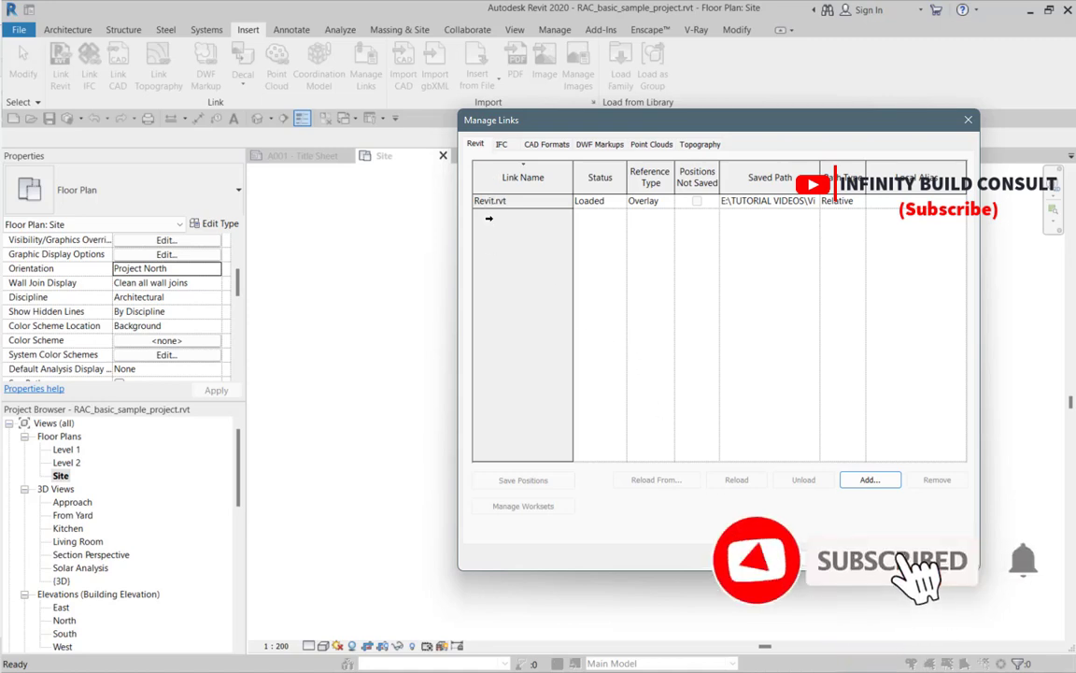
left_click(486, 200)
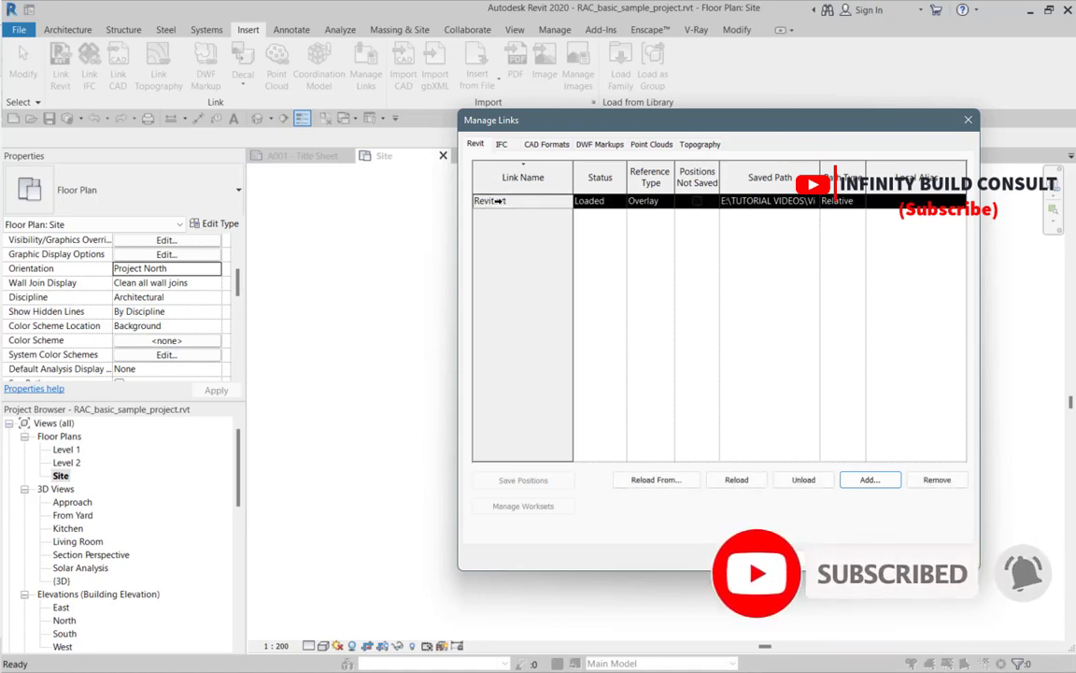
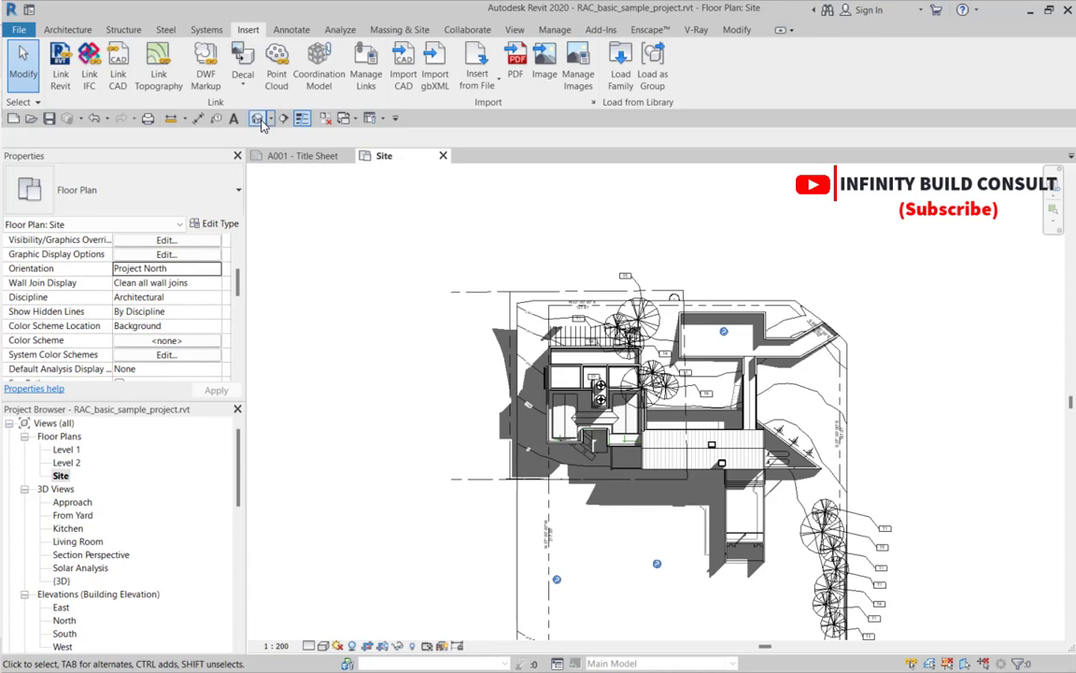
- Open the default 3D view and select the linked Revit.rvt model beside the red-roofed house
left_click(257, 117)
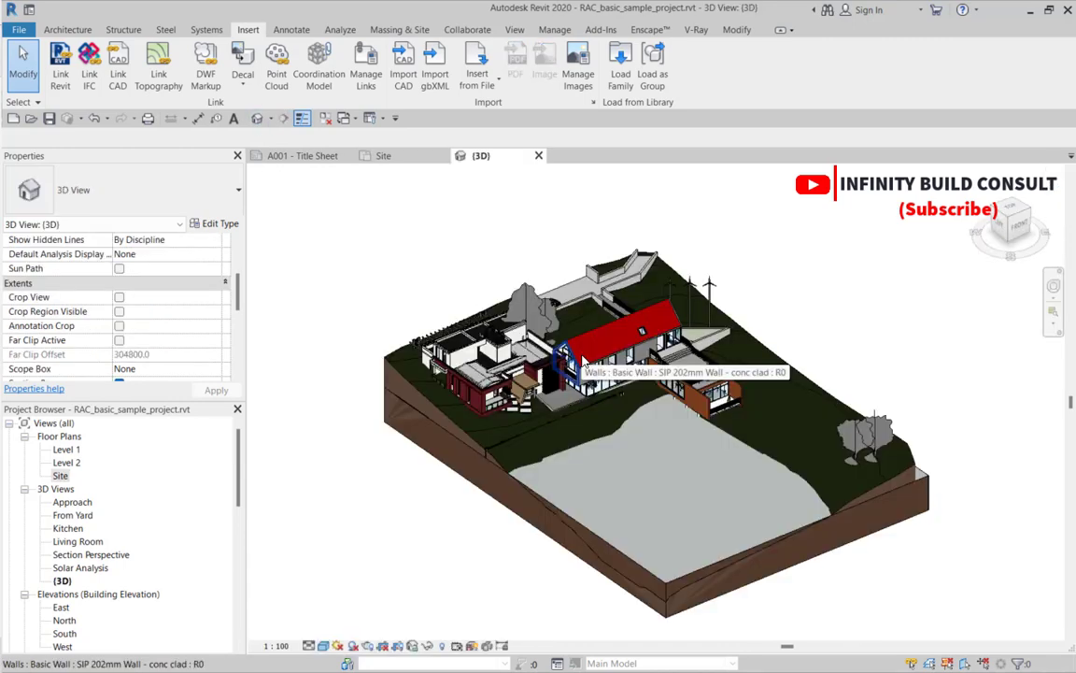
scroll(584, 360, "up", 5)
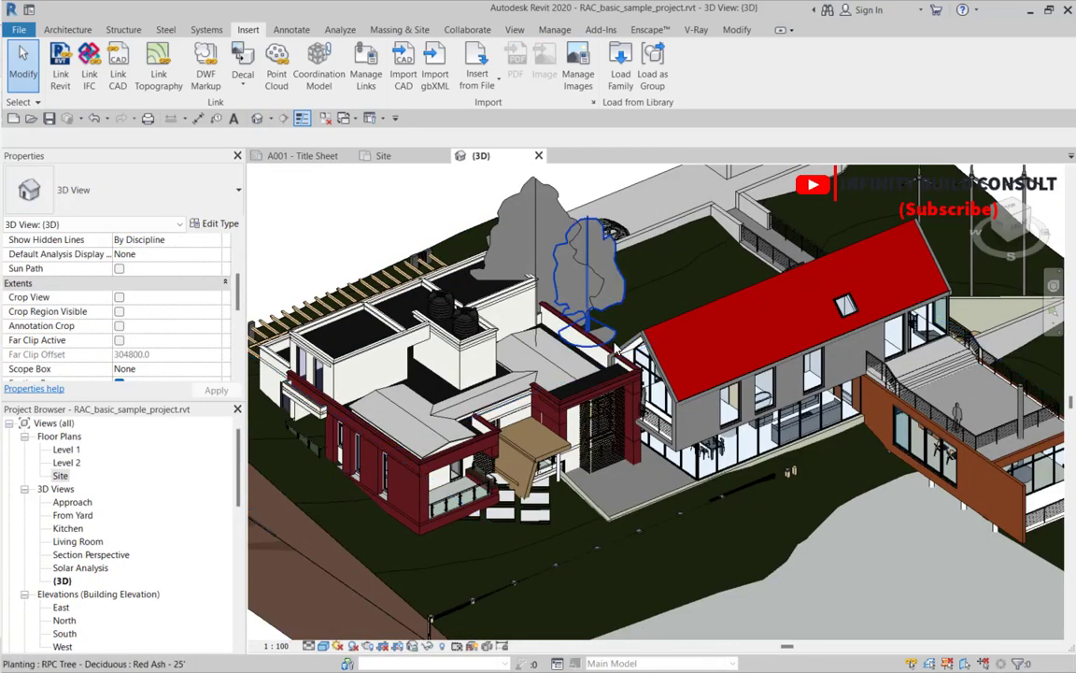
scroll(617, 348, "down", 4)
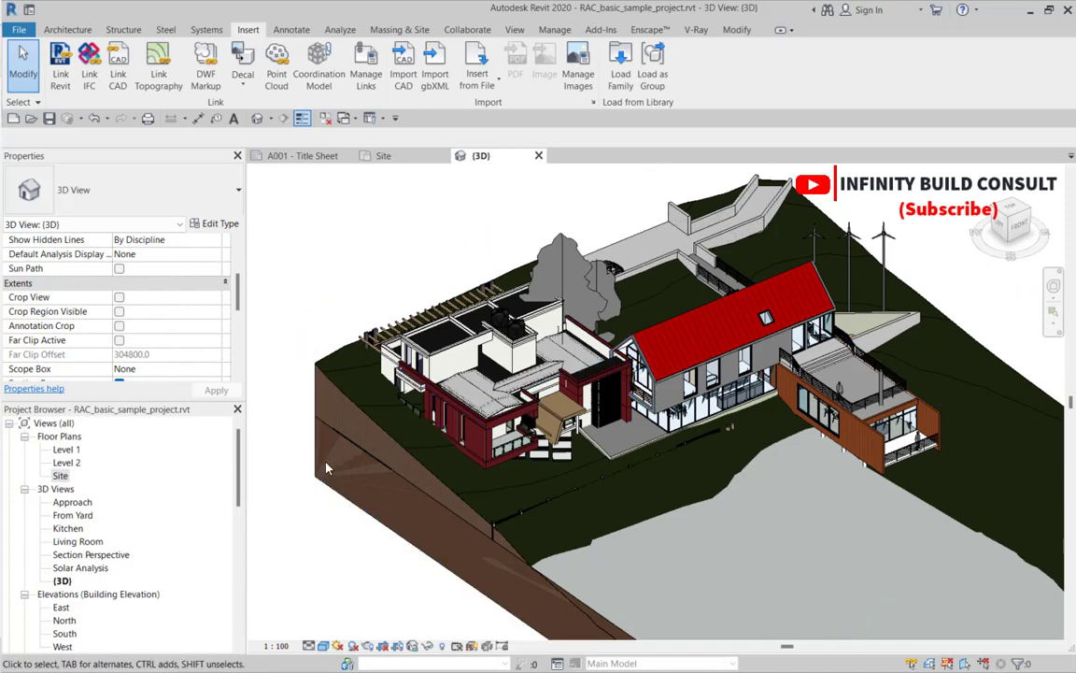
left_click(432, 350)
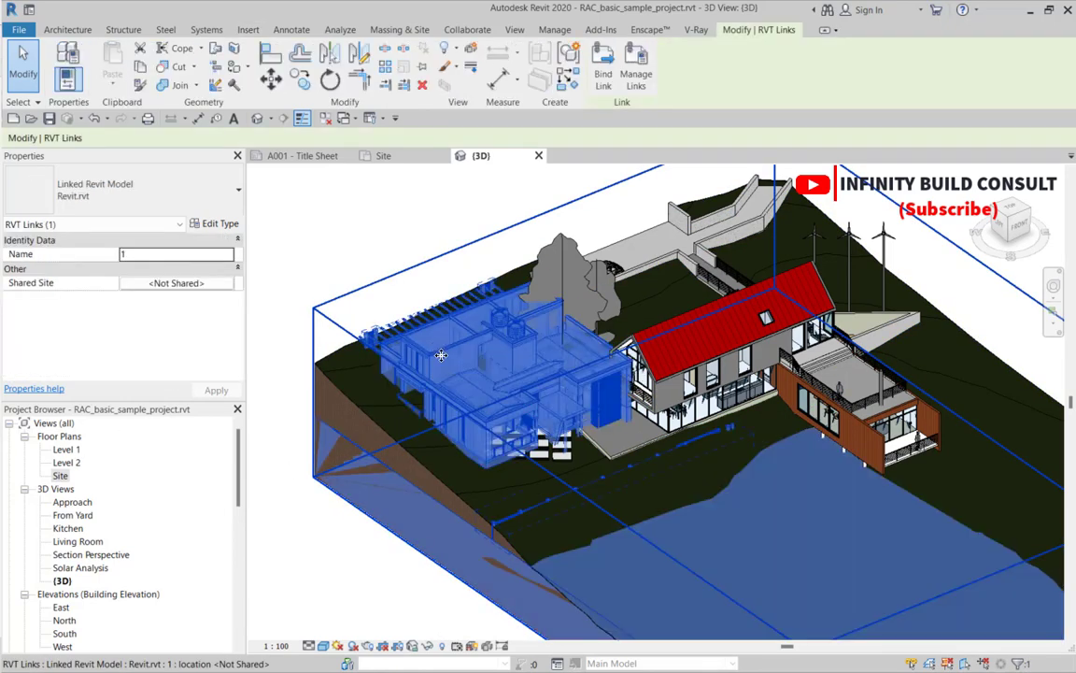
- Open the Site floor plan and move the linked Revit.rvt model about 48 m down to the open southern part of the site
scroll(439, 355, "down", 3)
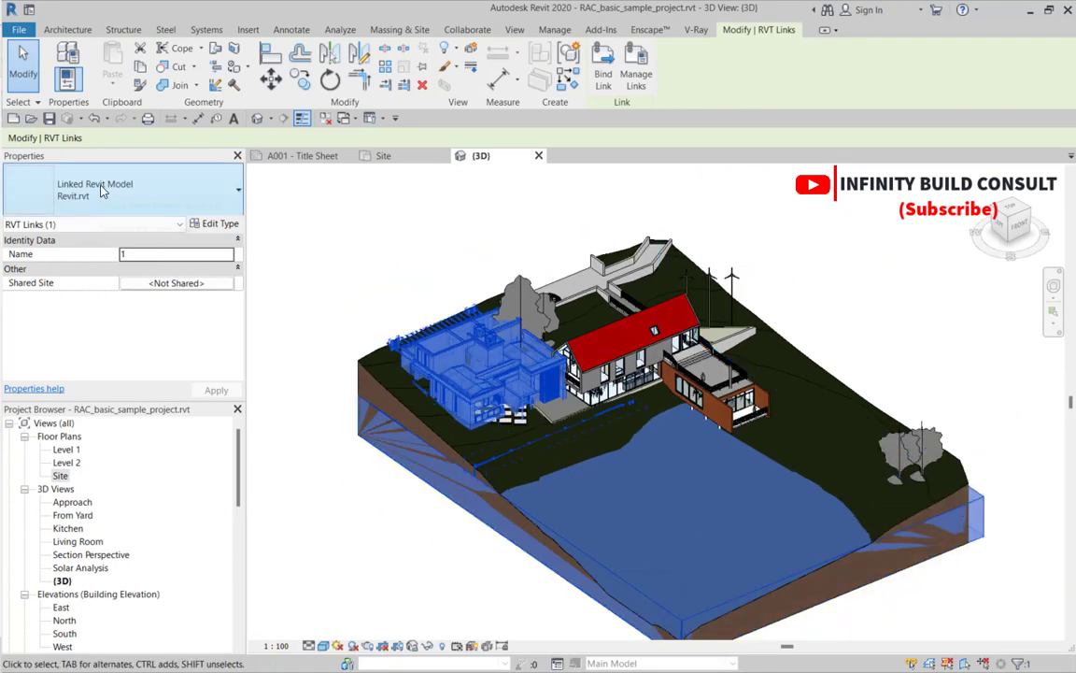
double_click(60, 476)
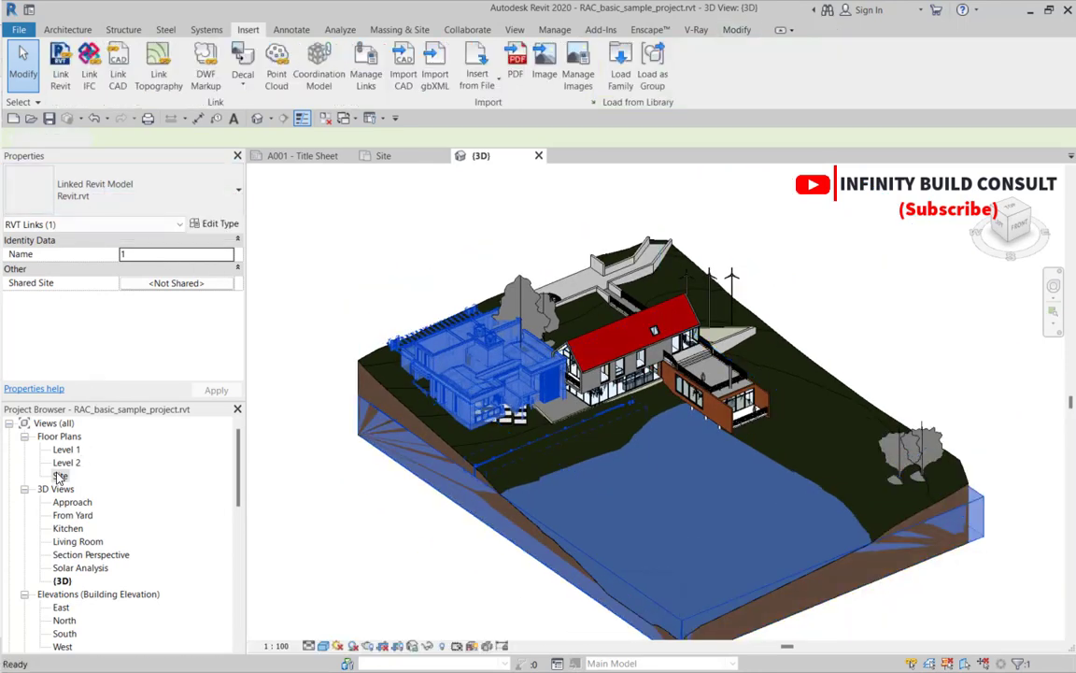
scroll(539, 307, "down", 3)
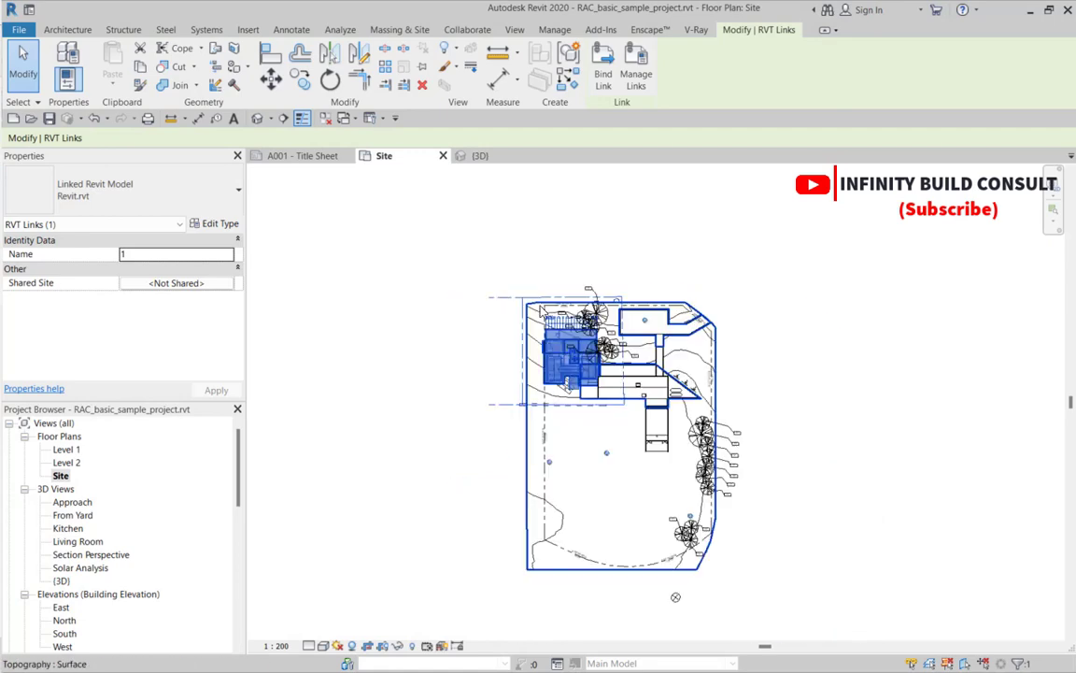
scroll(539, 307, "up", 2)
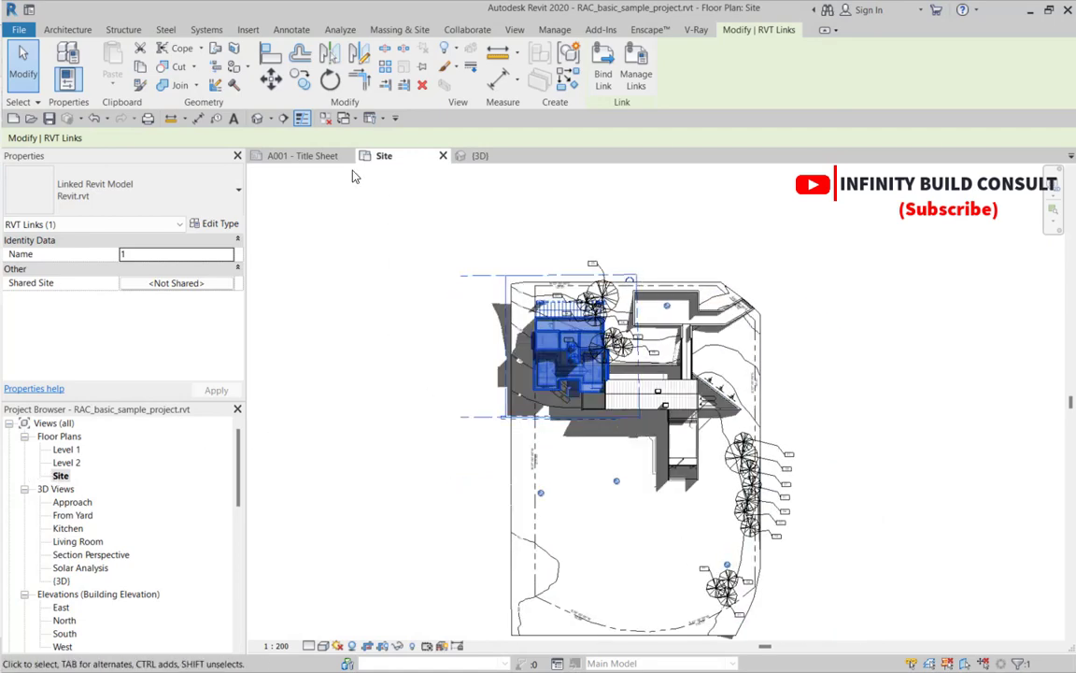
left_click(272, 80)
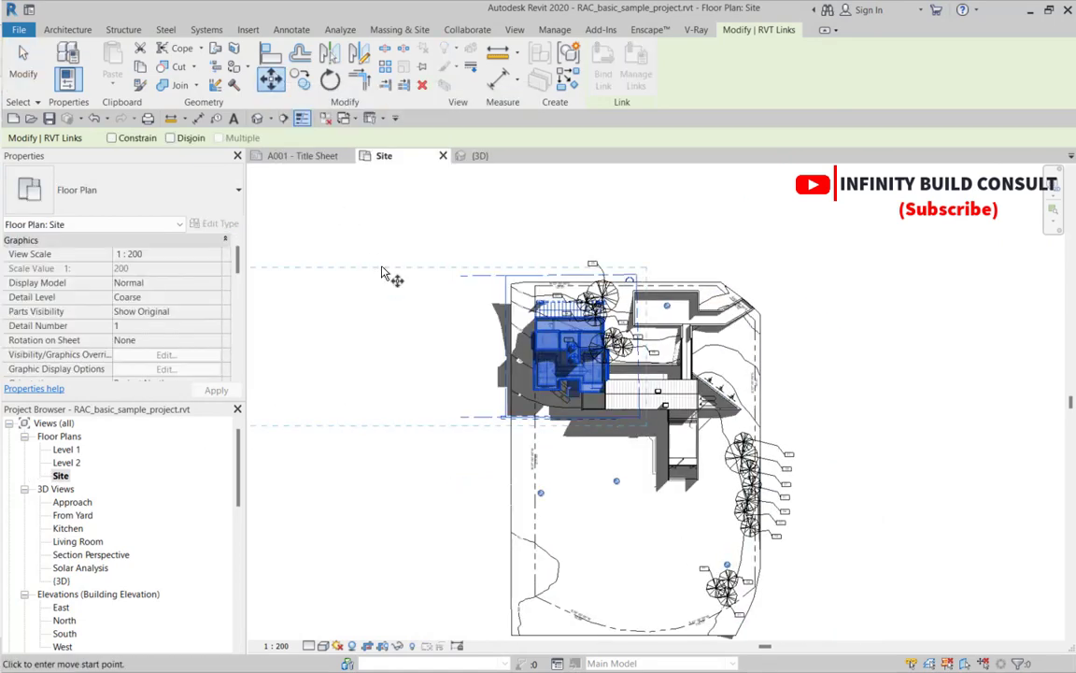
left_click(579, 353)
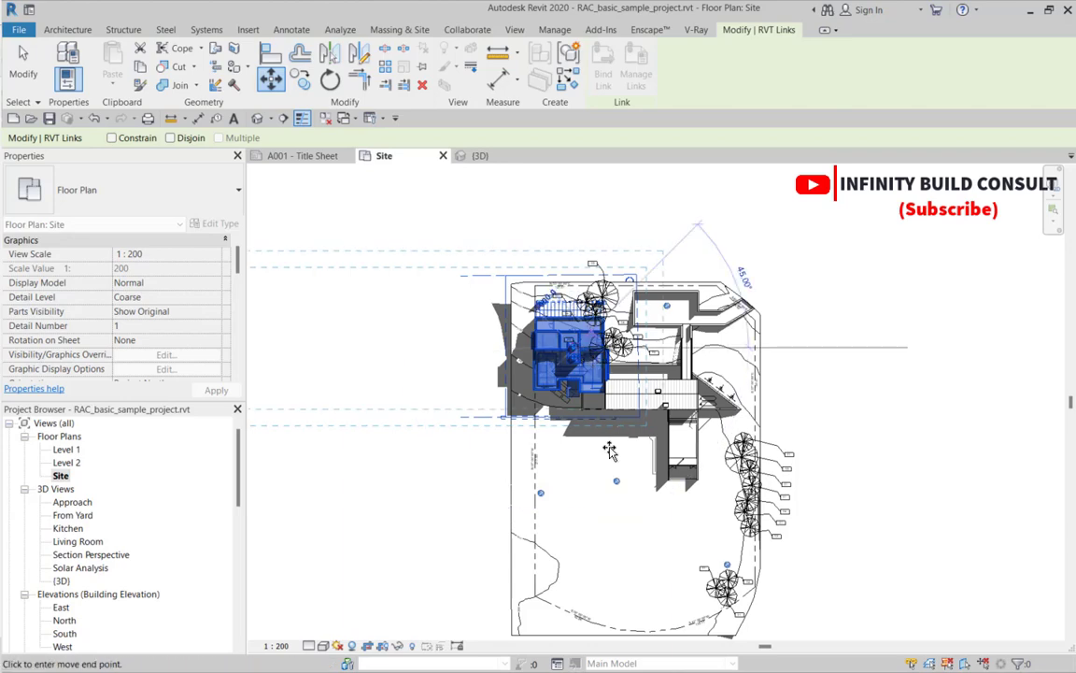
scroll(598, 402, "down", 2)
scroll(616, 448, "up", 3)
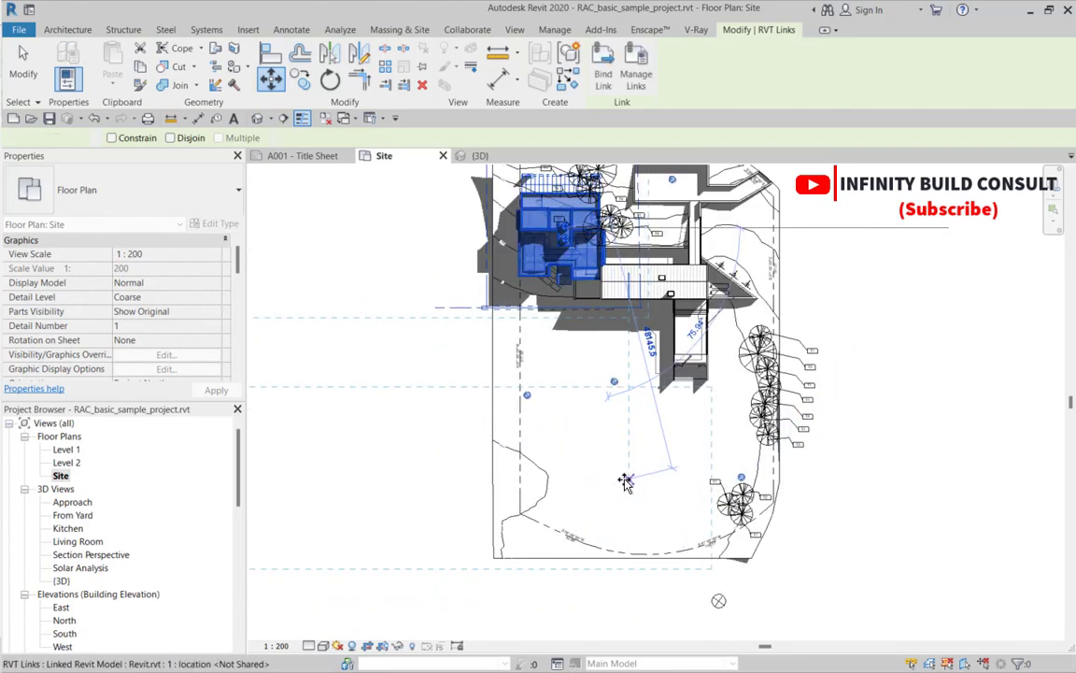
left_click(625, 481)
- Nudge the linked model slightly down and to the right within the southern part of the site
scroll(612, 505, "down", 2)
scroll(609, 510, "up", 3)
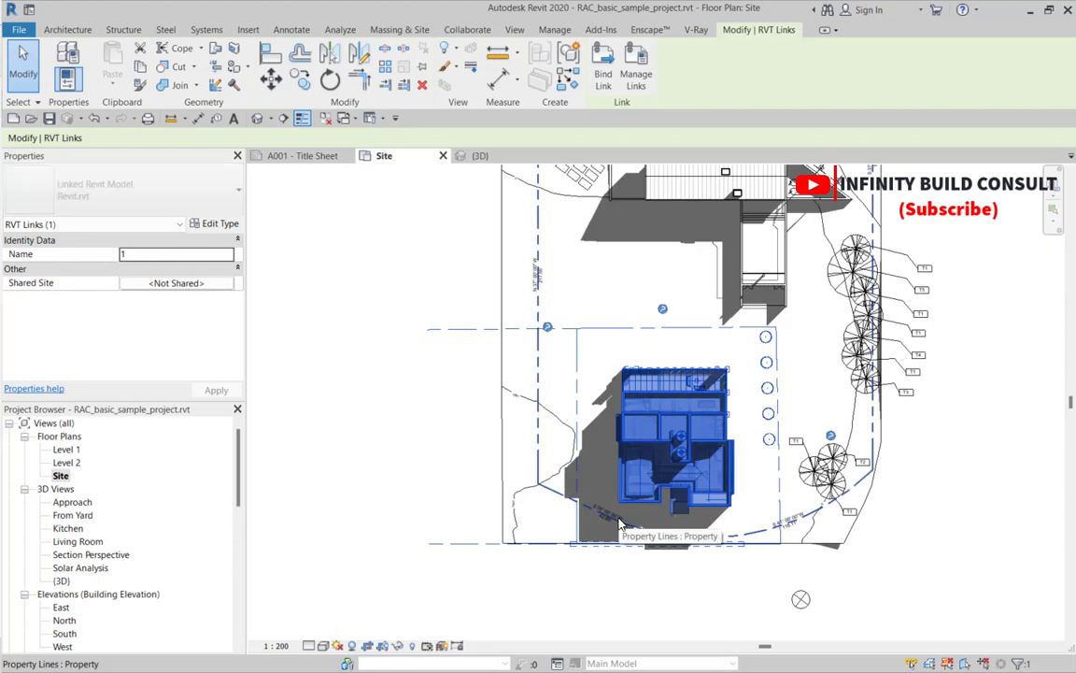
key("Down")
key("Down")
key("Down")
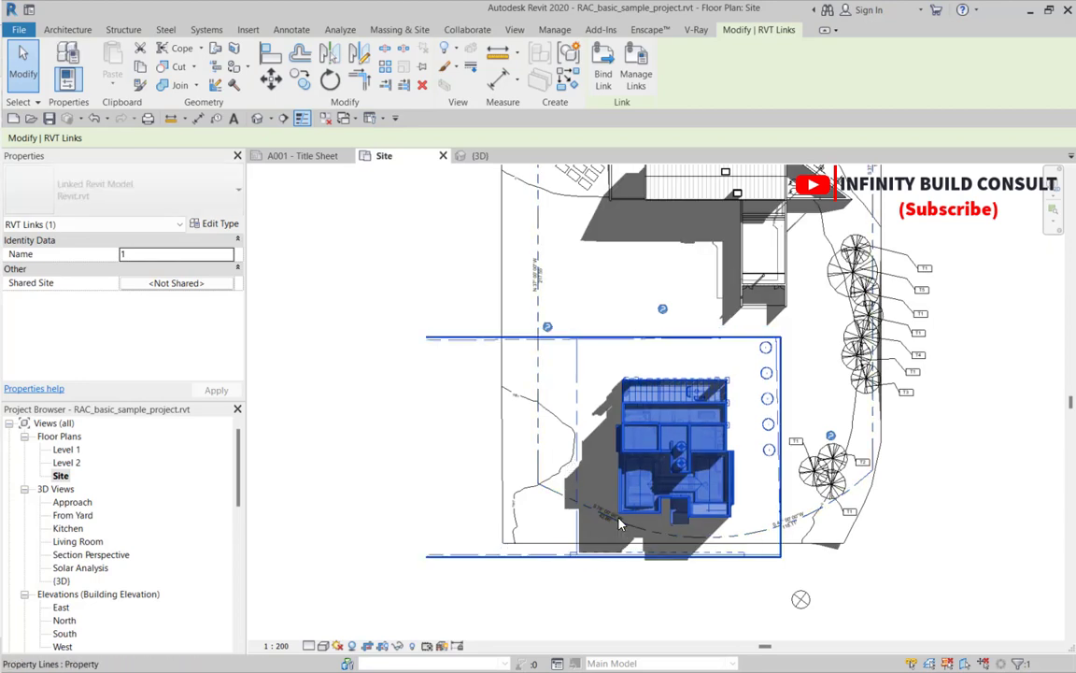
key("Right")
key("Right")
key("Right")
key("Right")
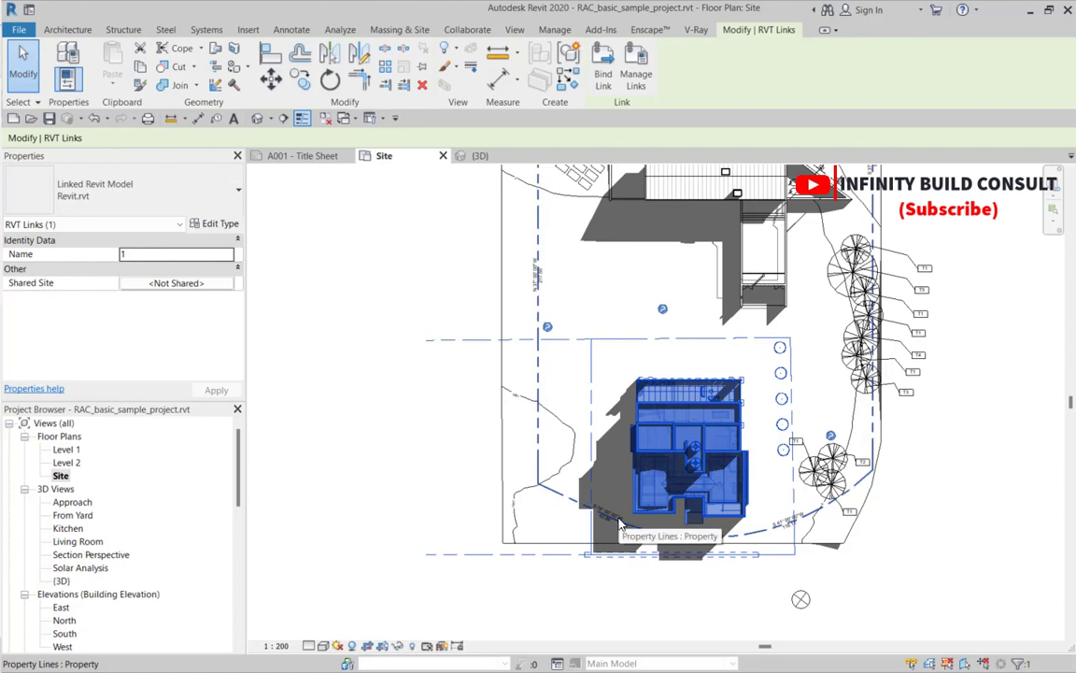
- Return to the 3D view, deselect the linked model and examine its new position relative to the red-roofed house
scroll(631, 570, "down", 3)
scroll(638, 597, "up", 1)
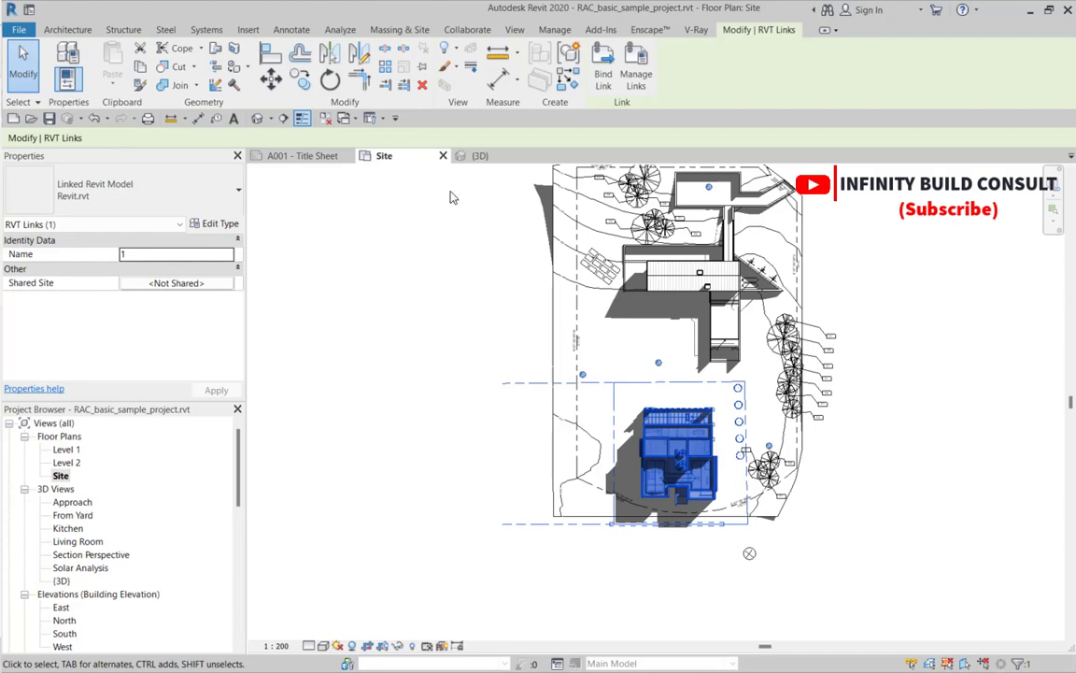
left_click(479, 156)
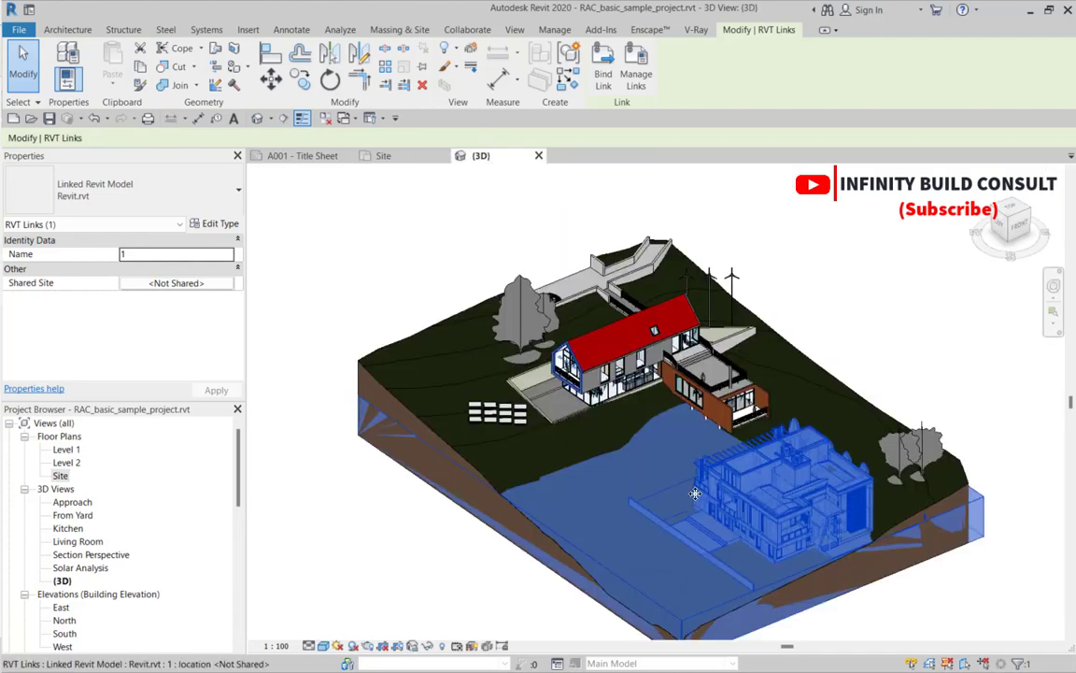
scroll(913, 579, "up", 5)
left_click(913, 579)
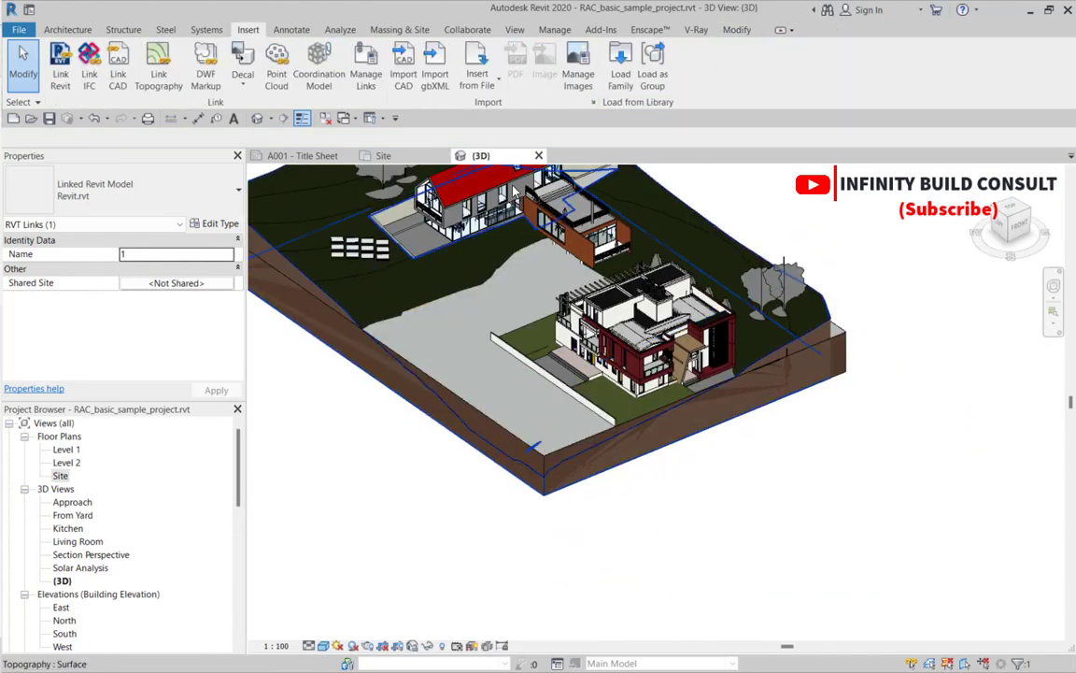
scroll(523, 283, "up", 2)
scroll(523, 283, "down", 3)
key("Escape")
scroll(733, 396, "up", 2)
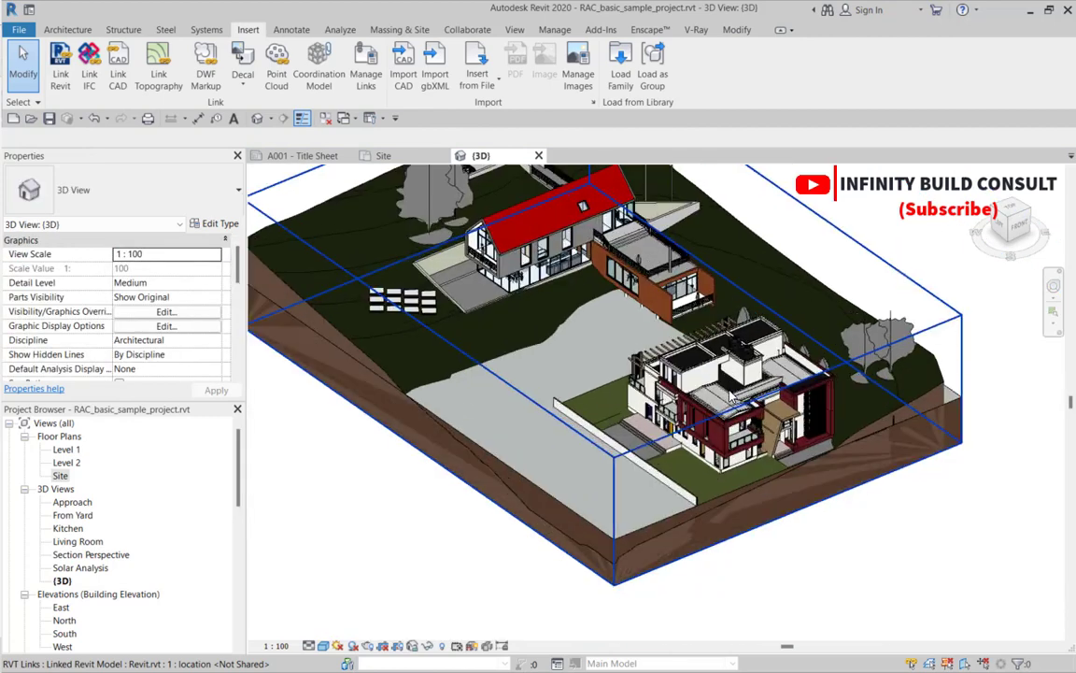
scroll(733, 396, "up", 2)
scroll(667, 397, "down", 2)
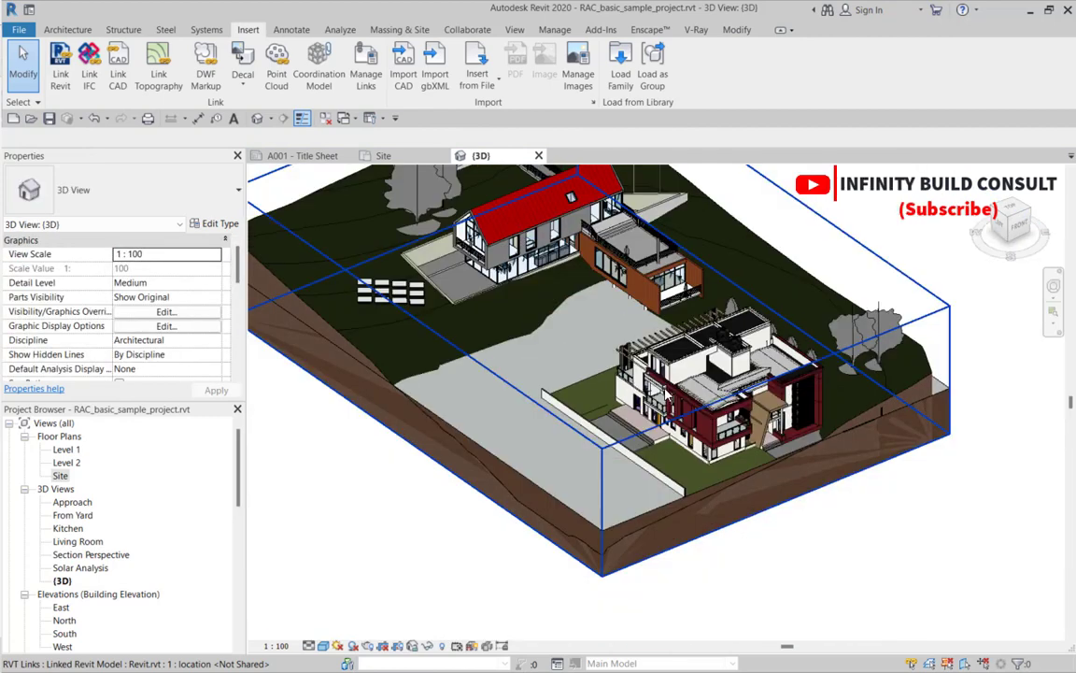
scroll(666, 397, "down", 2)
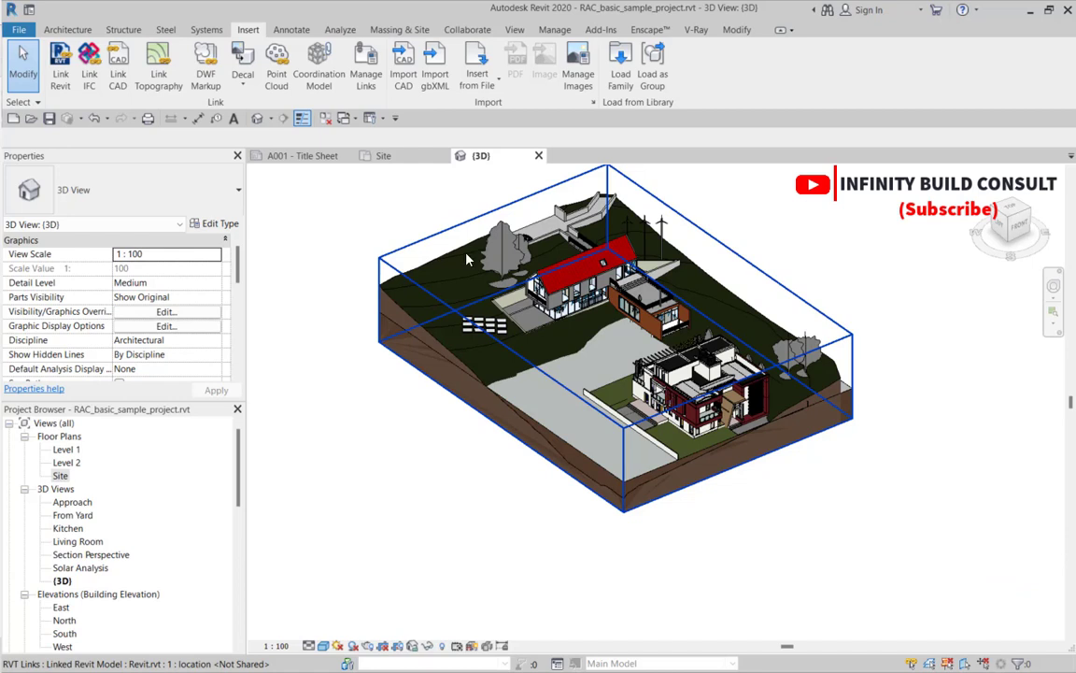
- Open Manage Links to check the Revit link list, and close it without changes
left_click(376, 67)
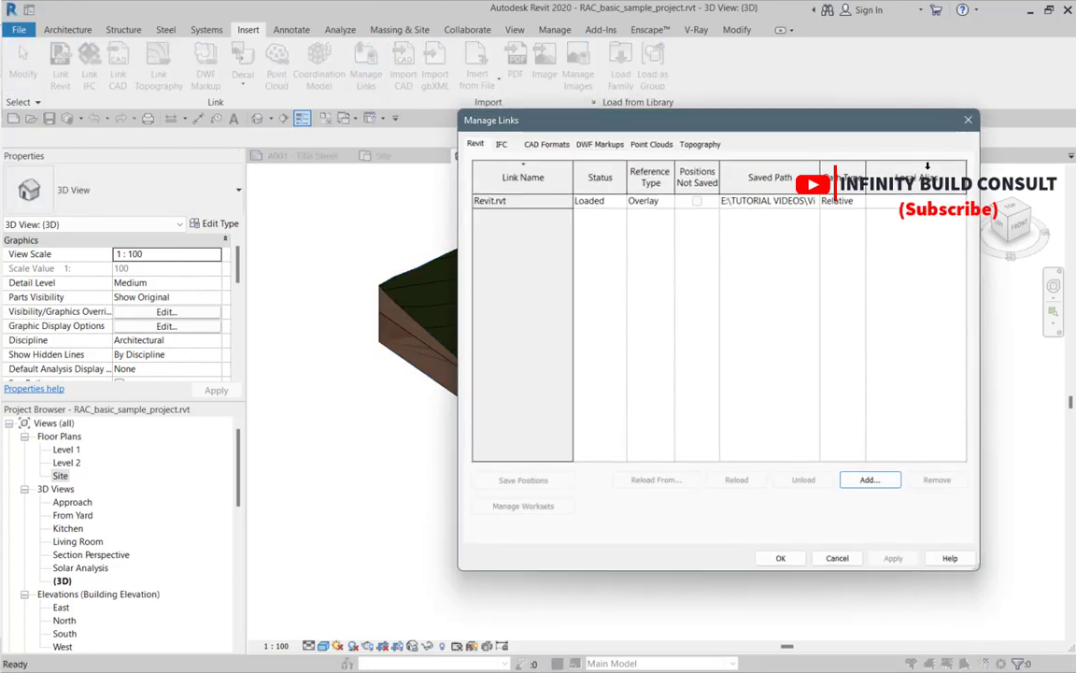
left_click(968, 120)
scroll(497, 504, "down", 2)
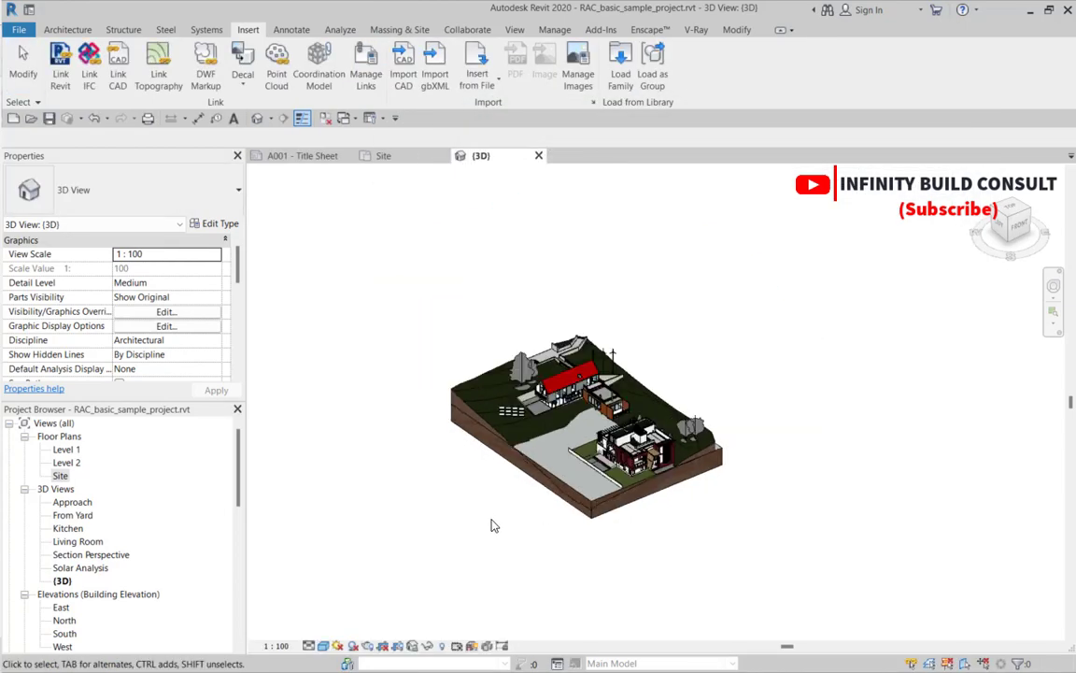
- Turn off the Section Box for the 3D view
scroll(121, 279, "down", 6)
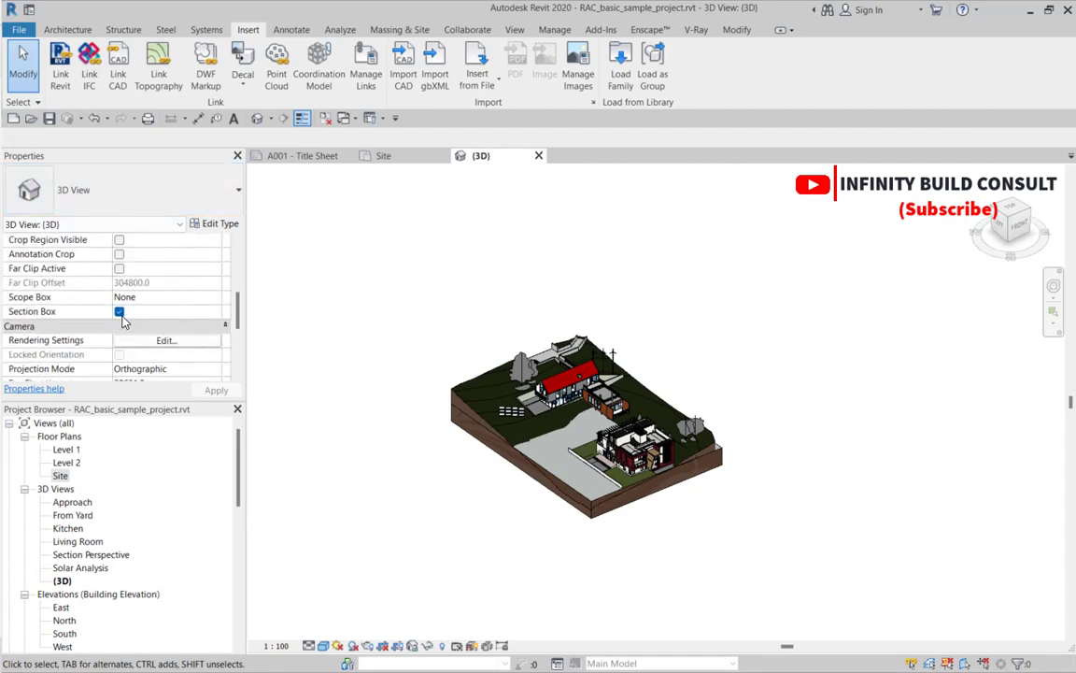
left_click(120, 312)
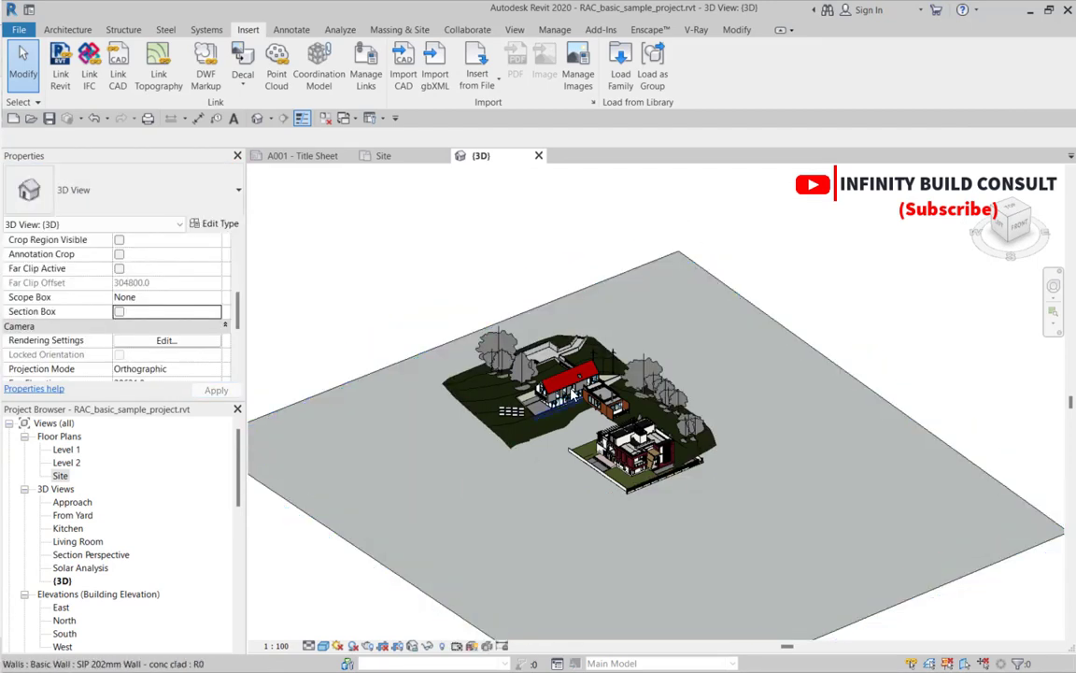
scroll(565, 457, "up", 3)
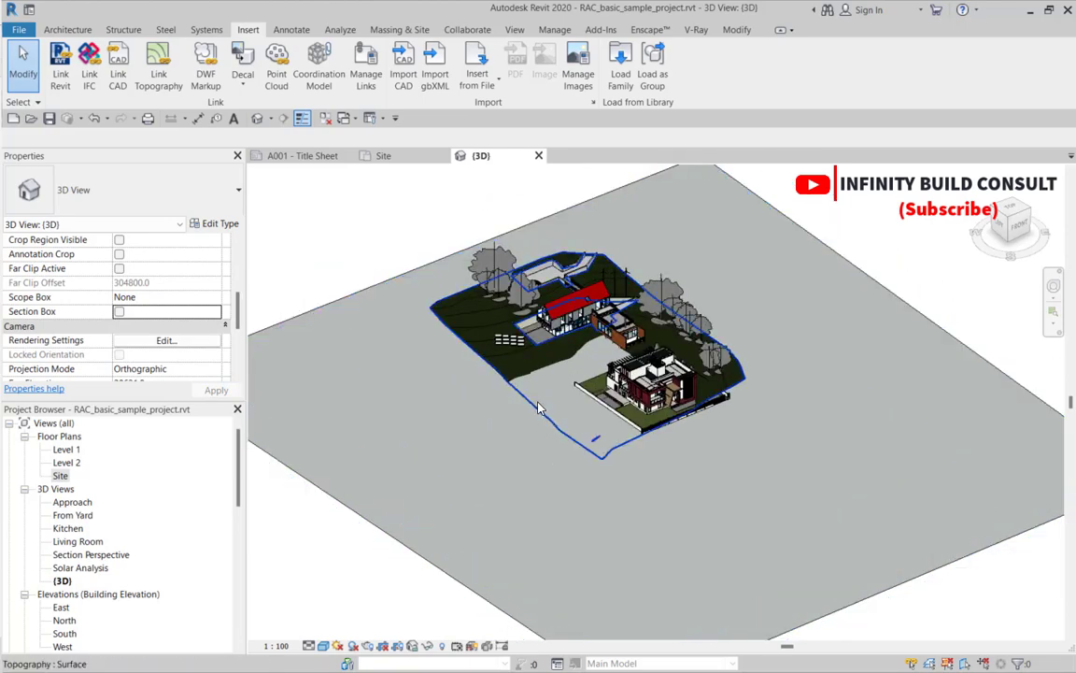
- Select the linked model, orient the 3D view to Left and move the link vertically, entering -50 against the downward direction
left_click(520, 436)
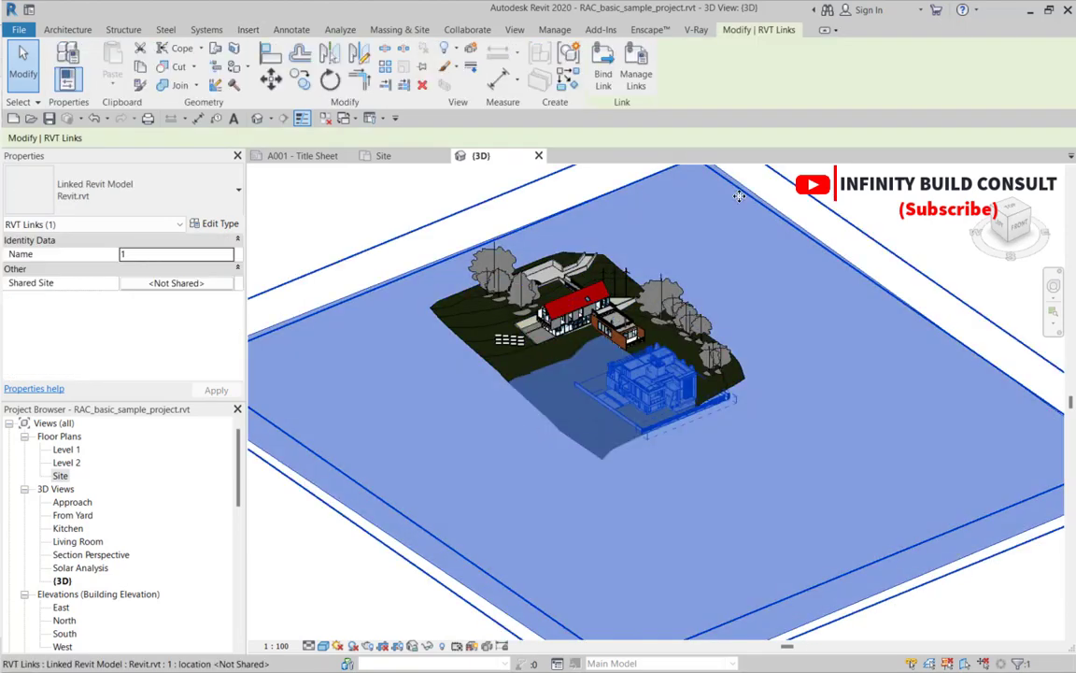
scroll(631, 372, "down", 2)
scroll(631, 501, "up", 5)
scroll(630, 502, "down", 3)
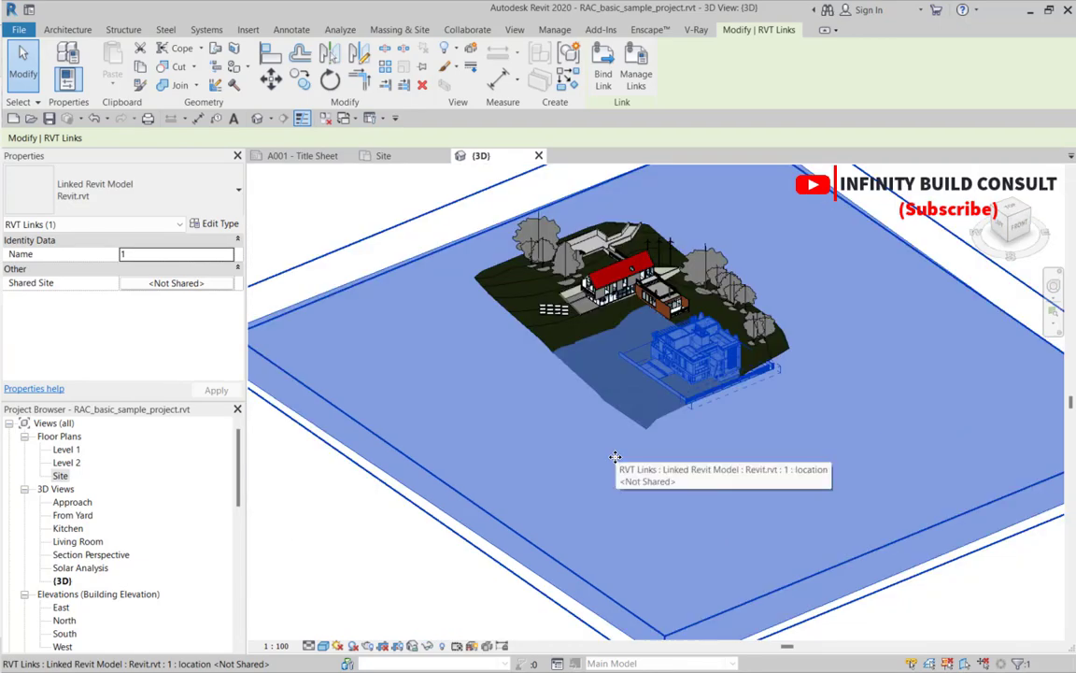
scroll(615, 457, "down", 2)
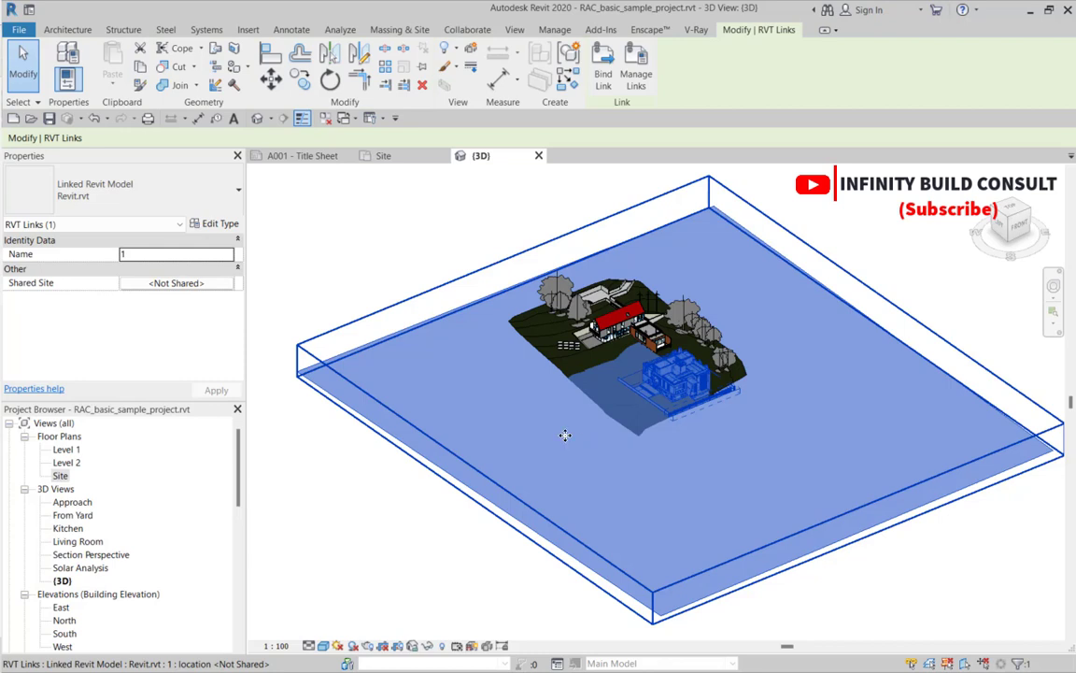
left_click(1007, 225)
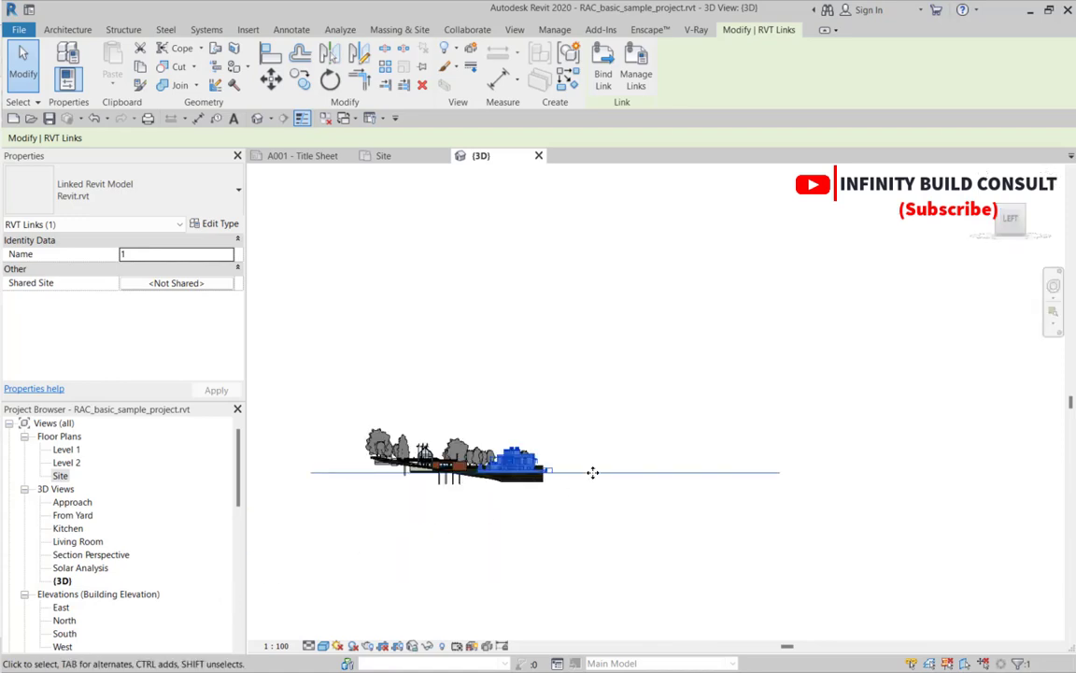
scroll(592, 472, "up", 3)
left_click(270, 78)
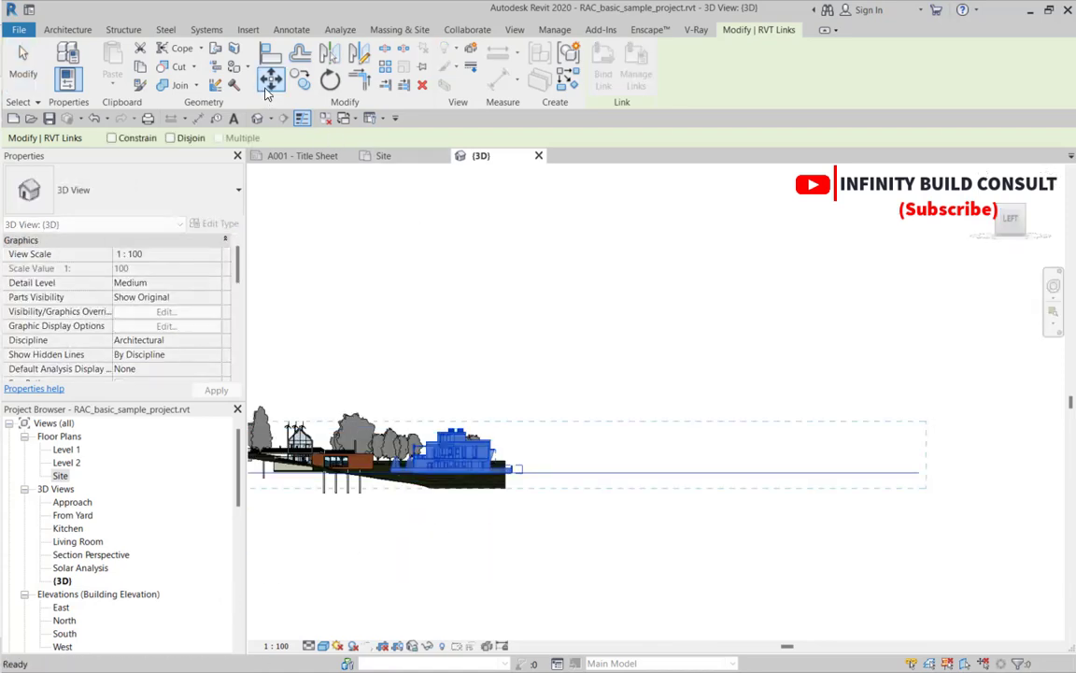
scroll(589, 464, "up", 4)
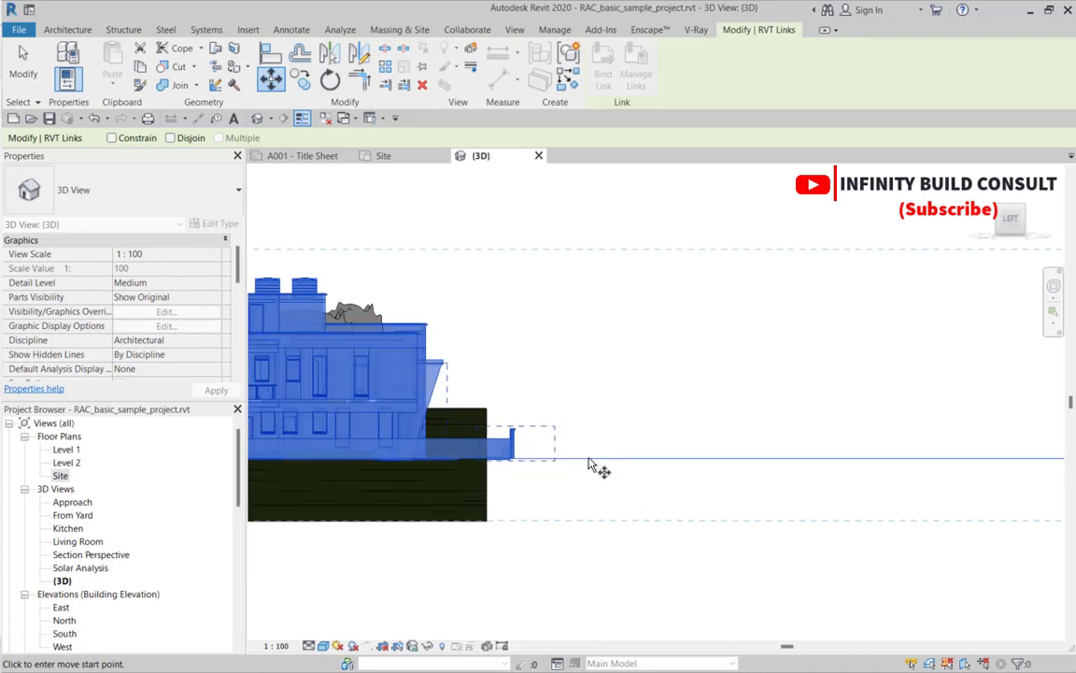
left_click(588, 459)
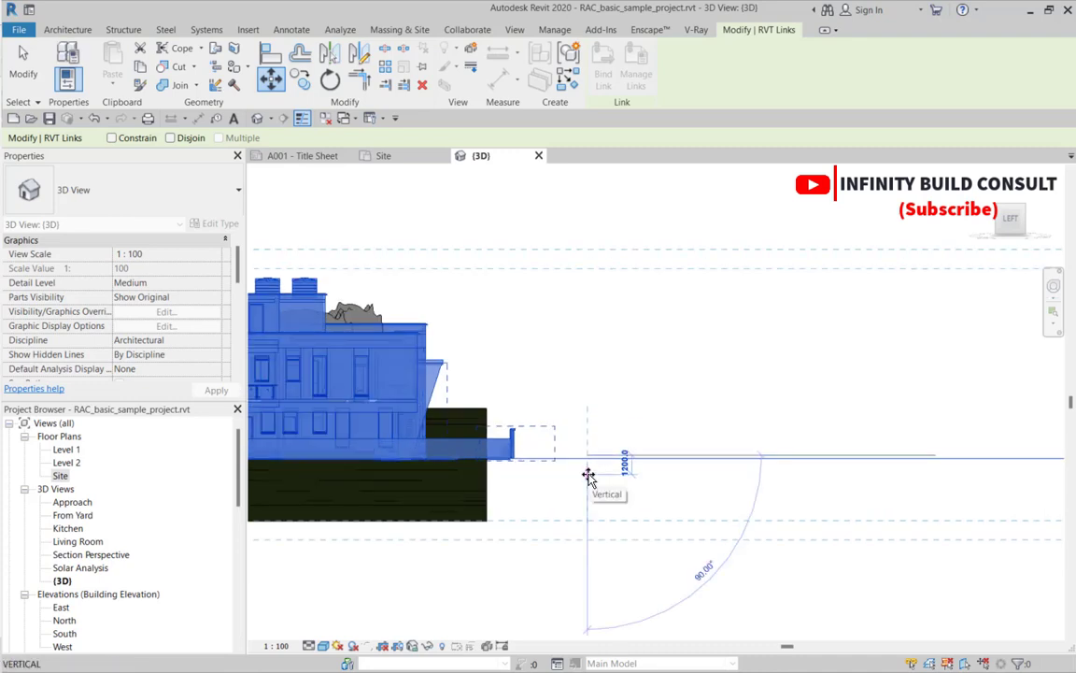
type("-50")
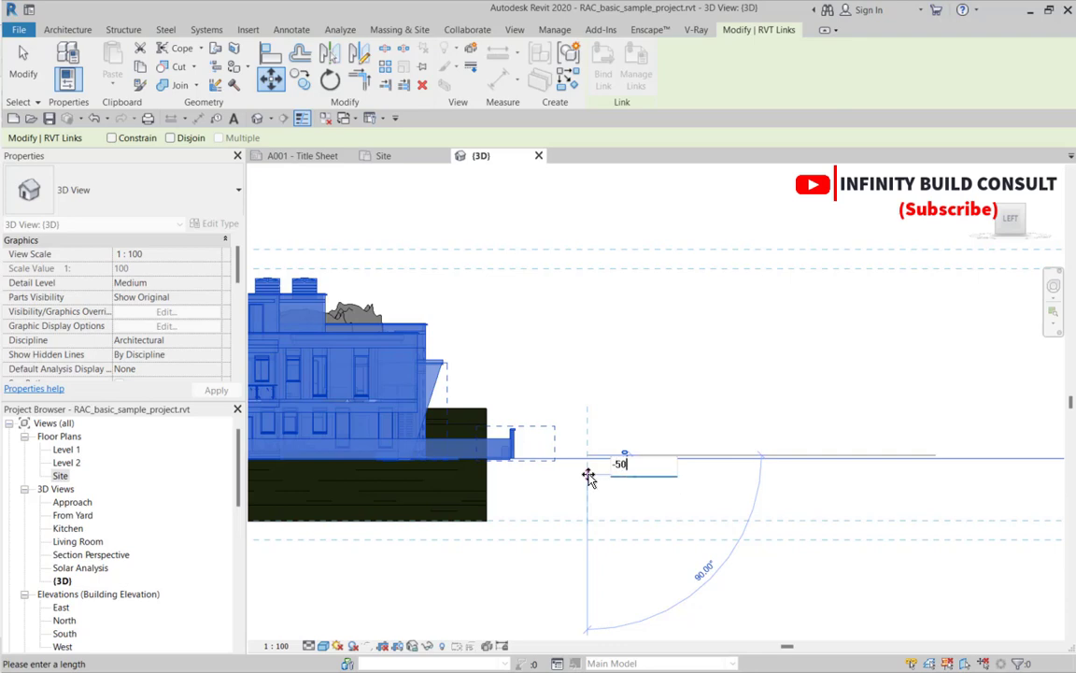
key("Return")
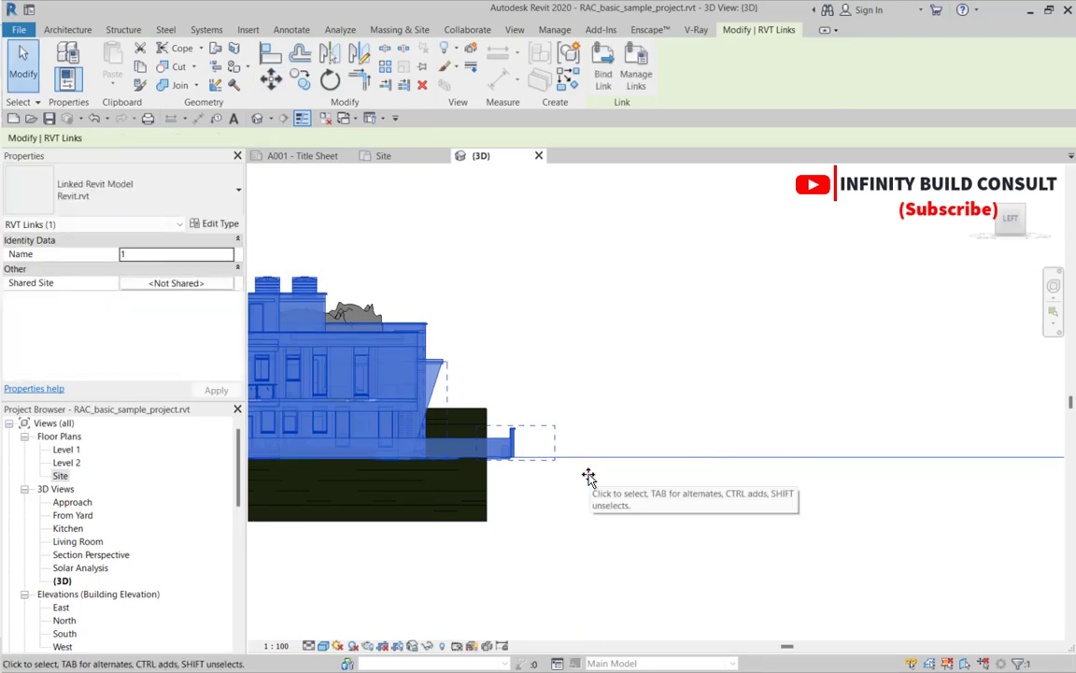
- Deselect the linked model and inspect the combined site from the Top view and from an angled Top-Front view
scroll(573, 452, "down", 2)
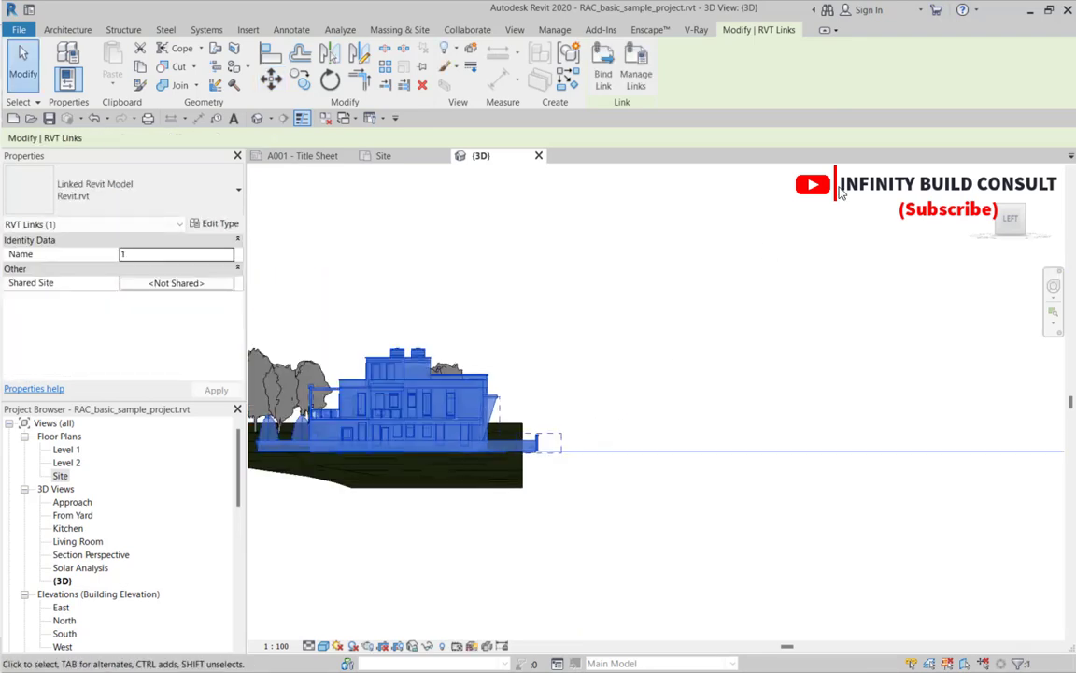
left_click(1012, 203)
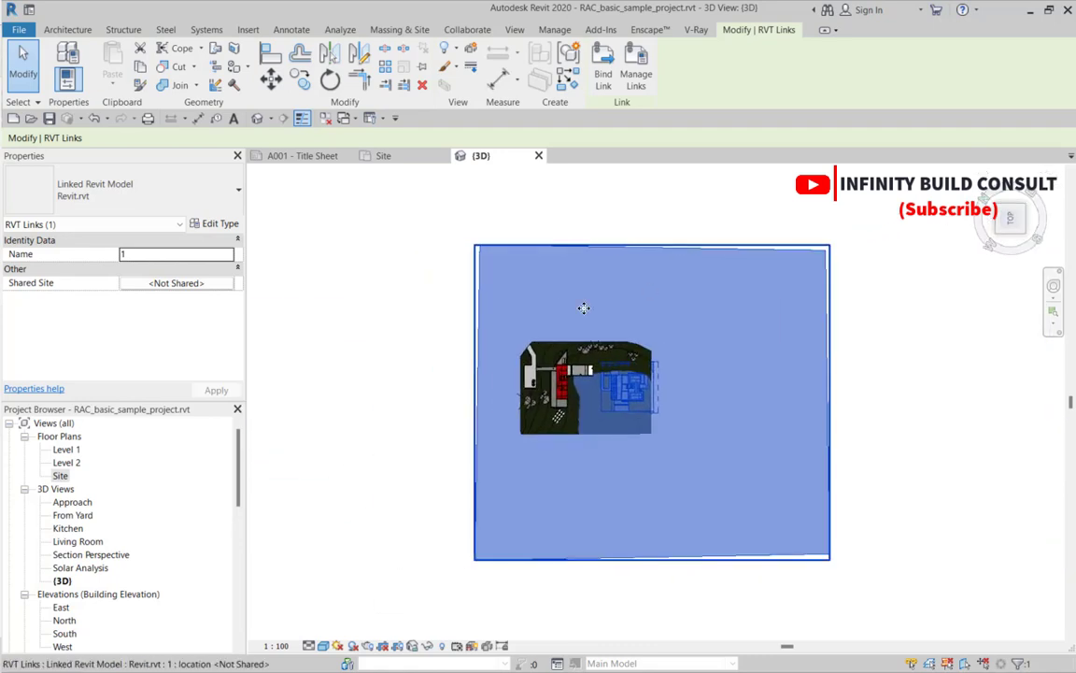
left_click(305, 374)
scroll(560, 346, "up", 5)
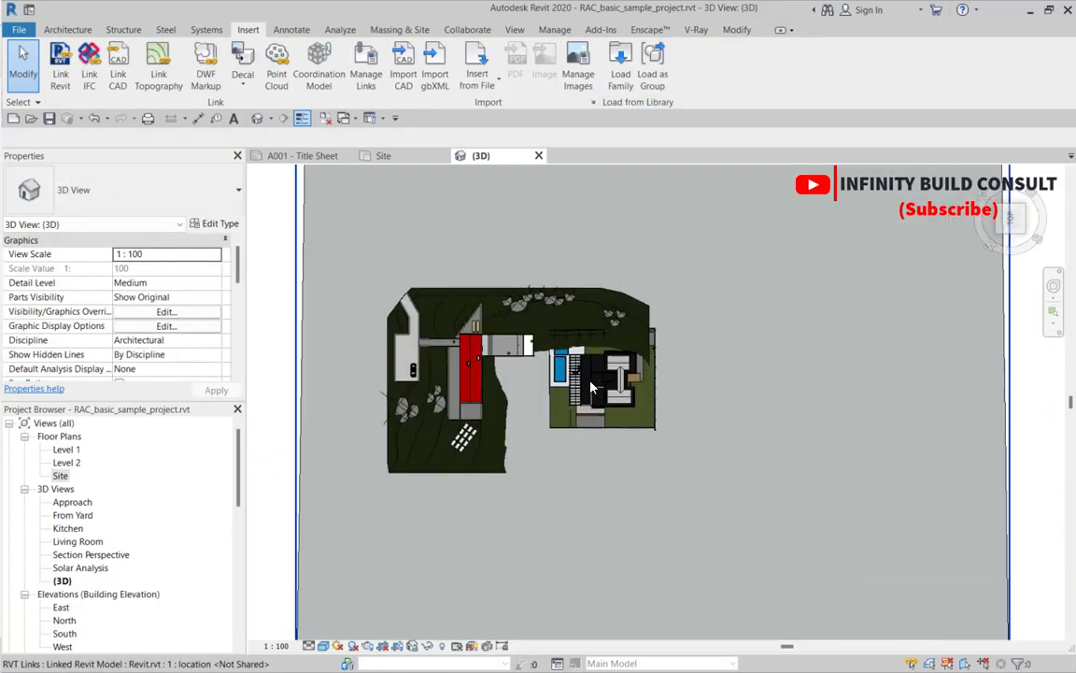
scroll(616, 315, "down", 3)
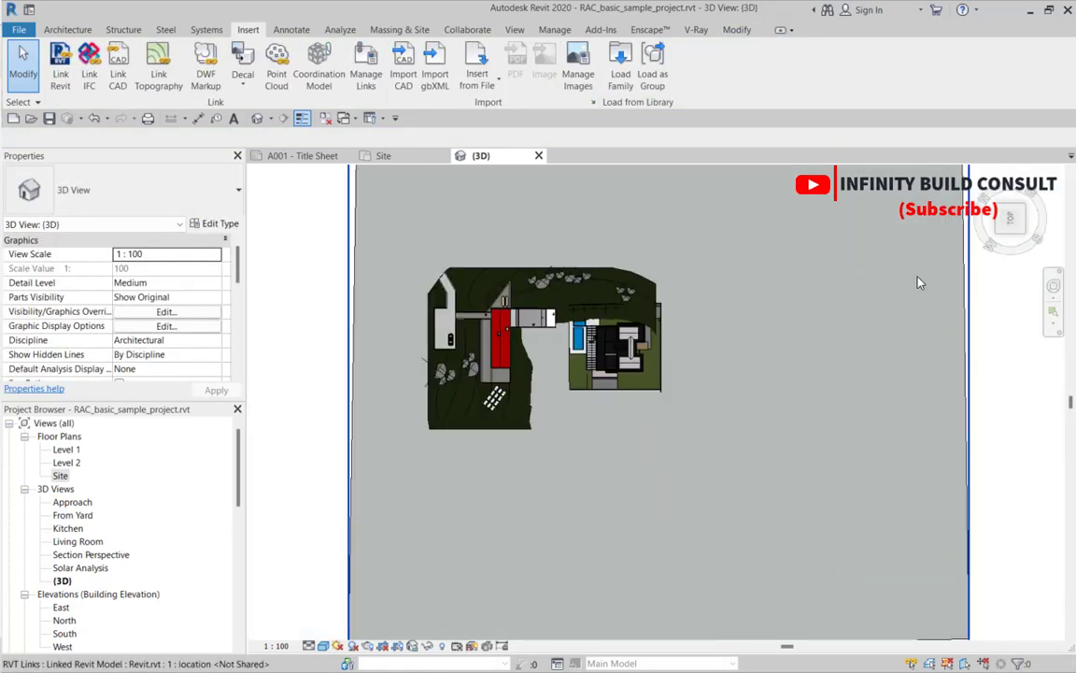
middle_click_drag(907, 203, 951, 204, "shift")
left_click(1010, 216)
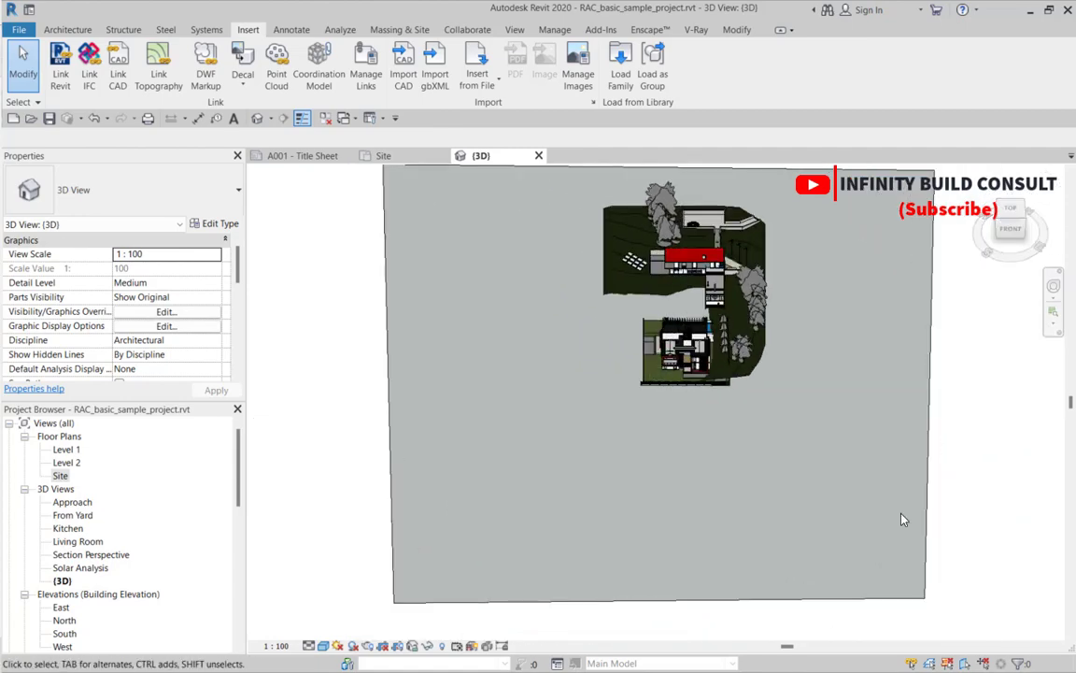
- Inspect how the two buildings sit on the site from a low Left-Front angle and from the Front view
left_click(1025, 237)
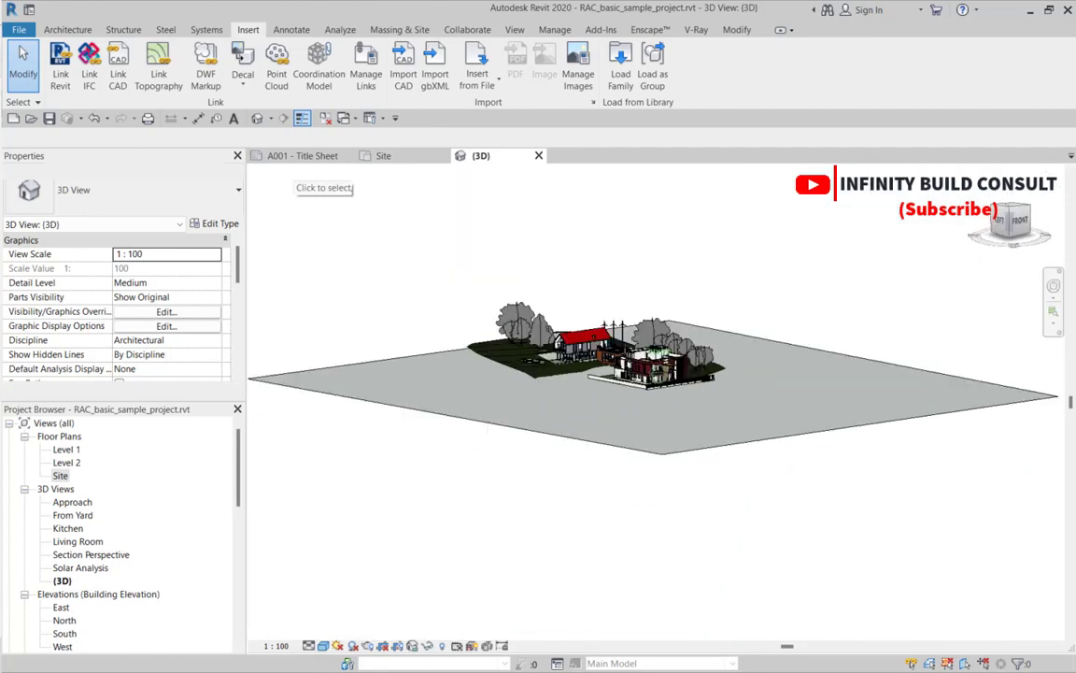
scroll(545, 372, "up", 6)
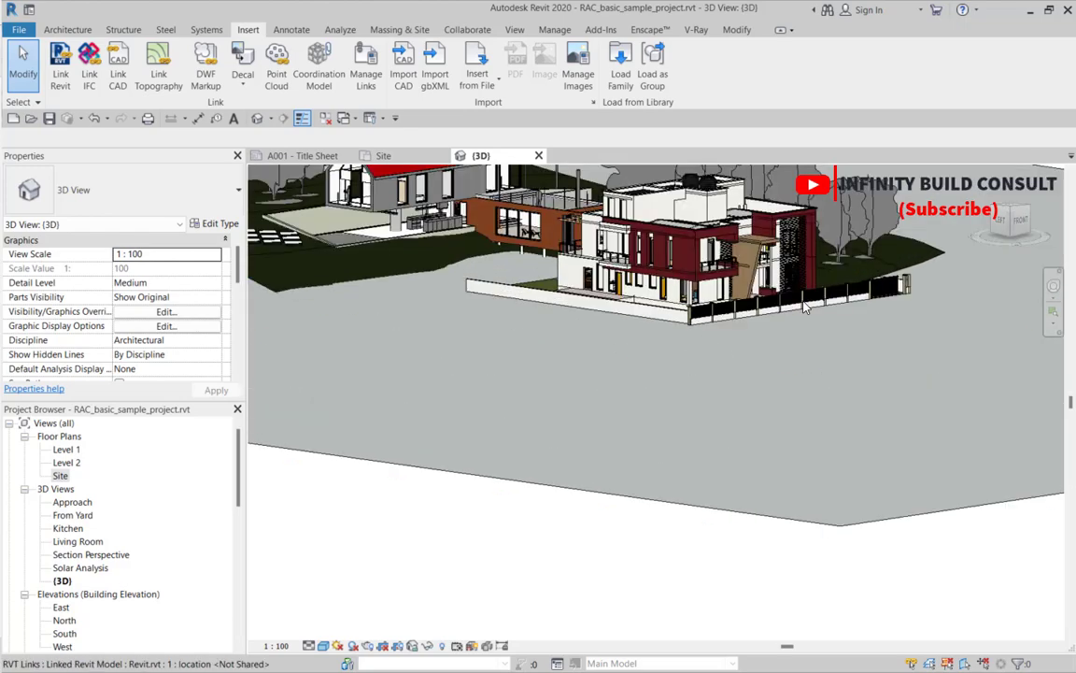
scroll(816, 299, "down", 4)
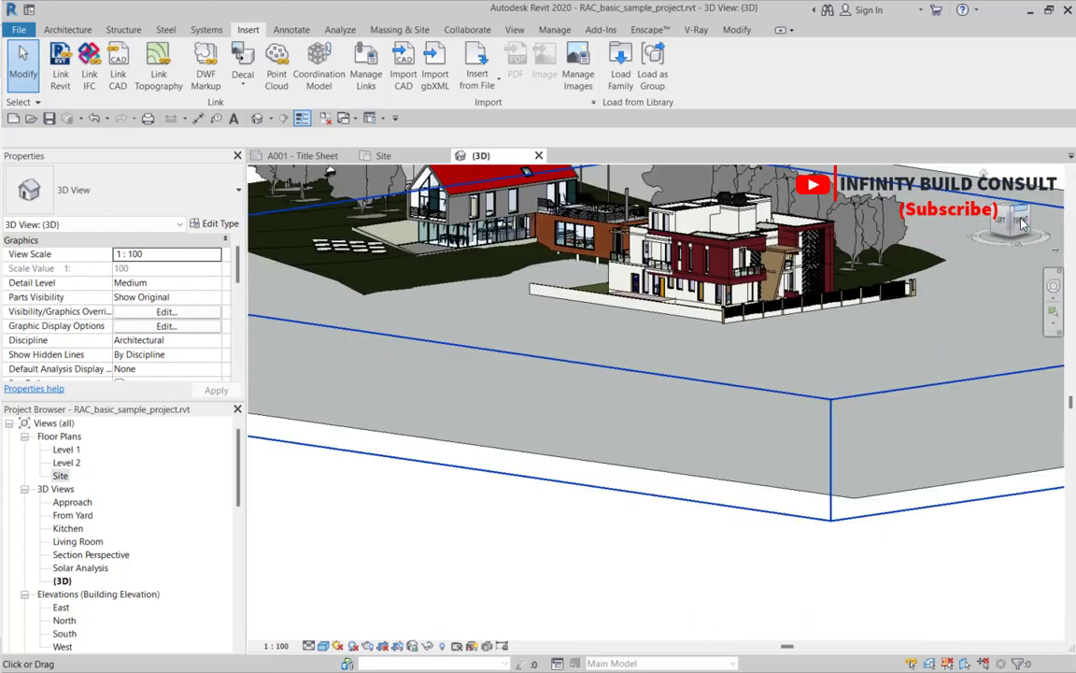
mouse_move(991, 229)
left_mouse_down()
mouse_move(978, 235)
mouse_move(995, 260)
mouse_move(986, 180)
left_mouse_up()
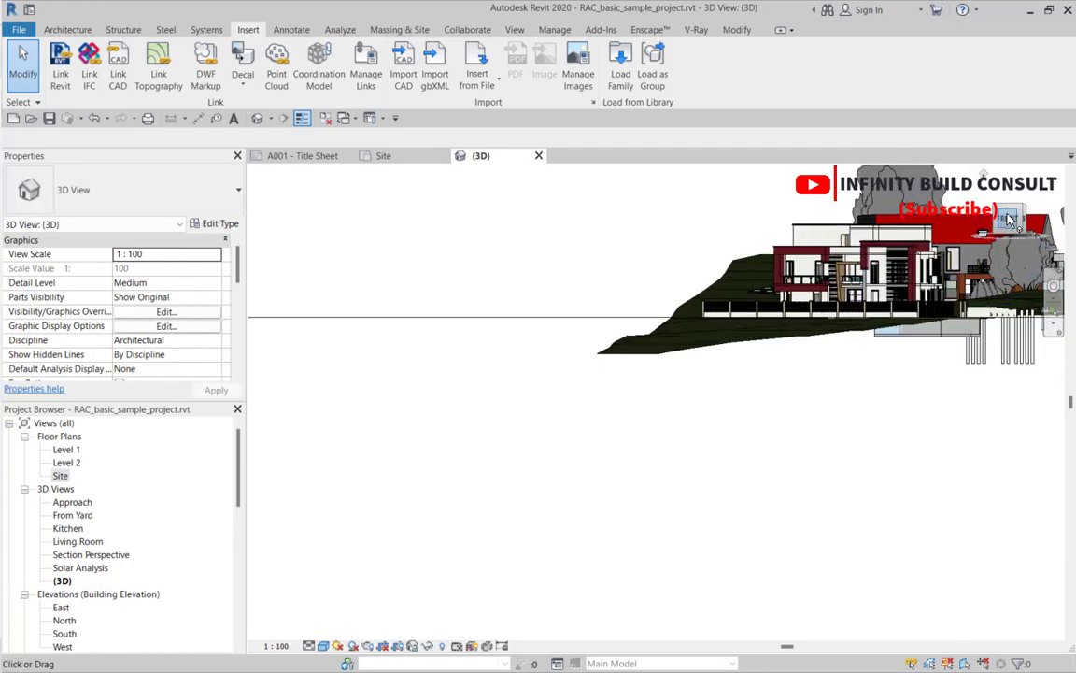
left_click(1010, 220)
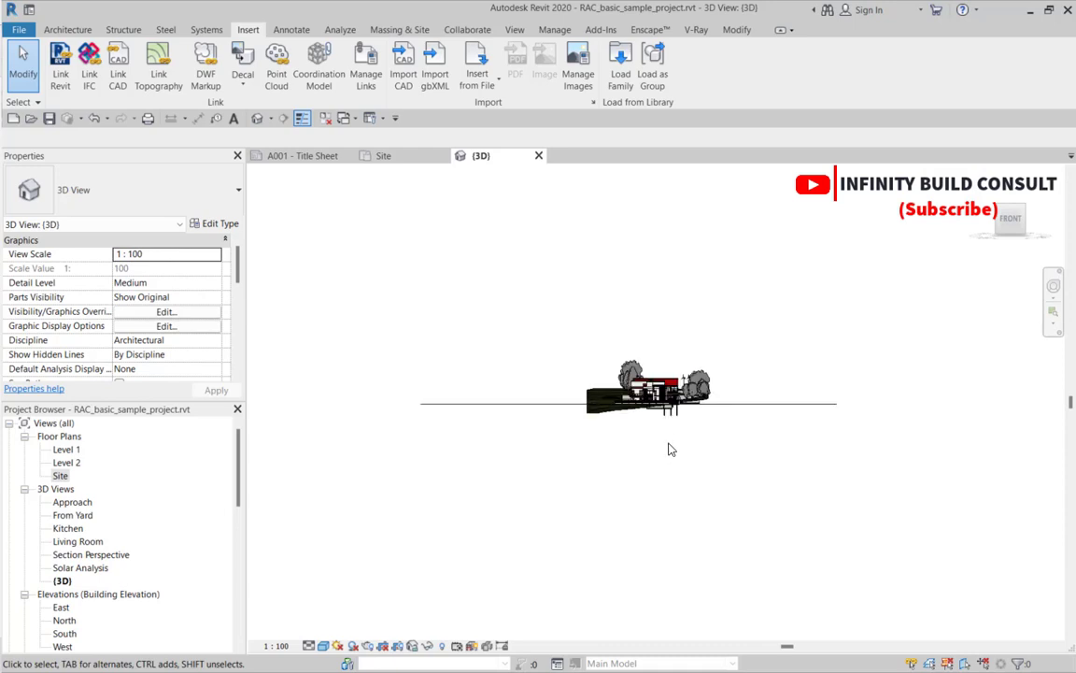
scroll(678, 432, "up", 2)
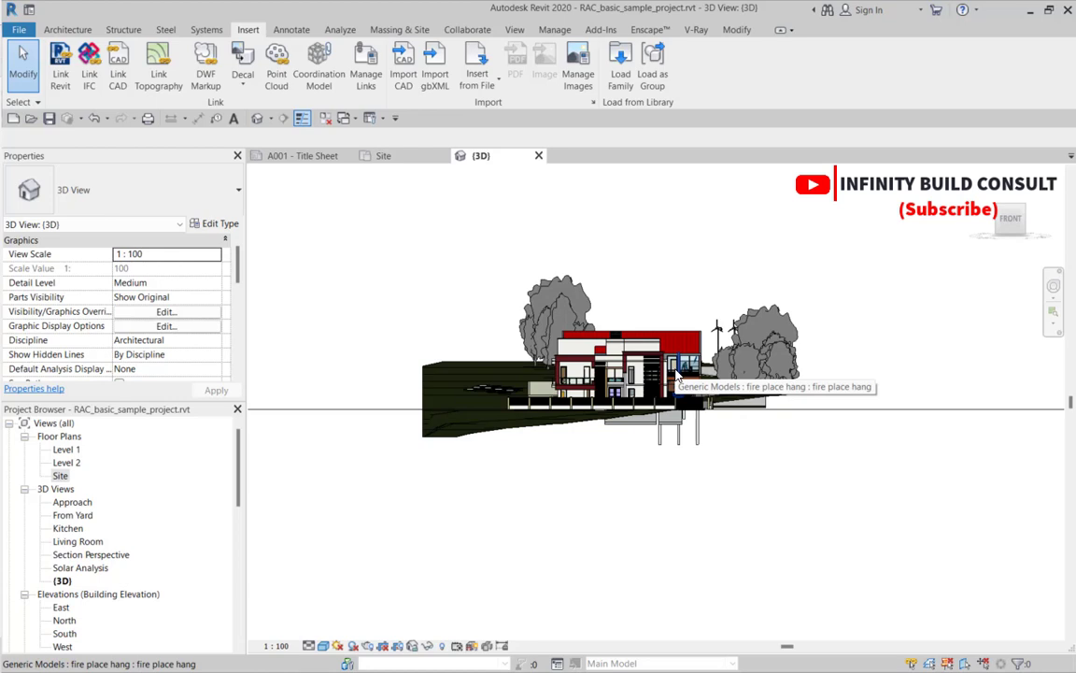
scroll(677, 373, "up", 3)
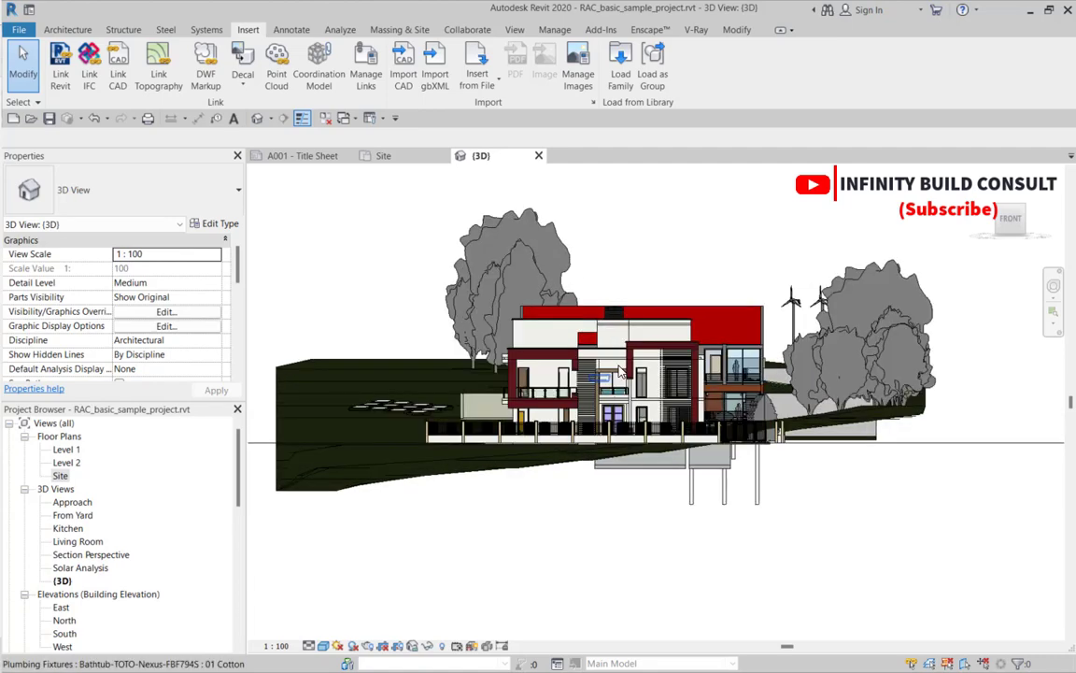
- Select the linked Revit model and nudge it horizontally to the left in small increments in the Front view
left_click(619, 371)
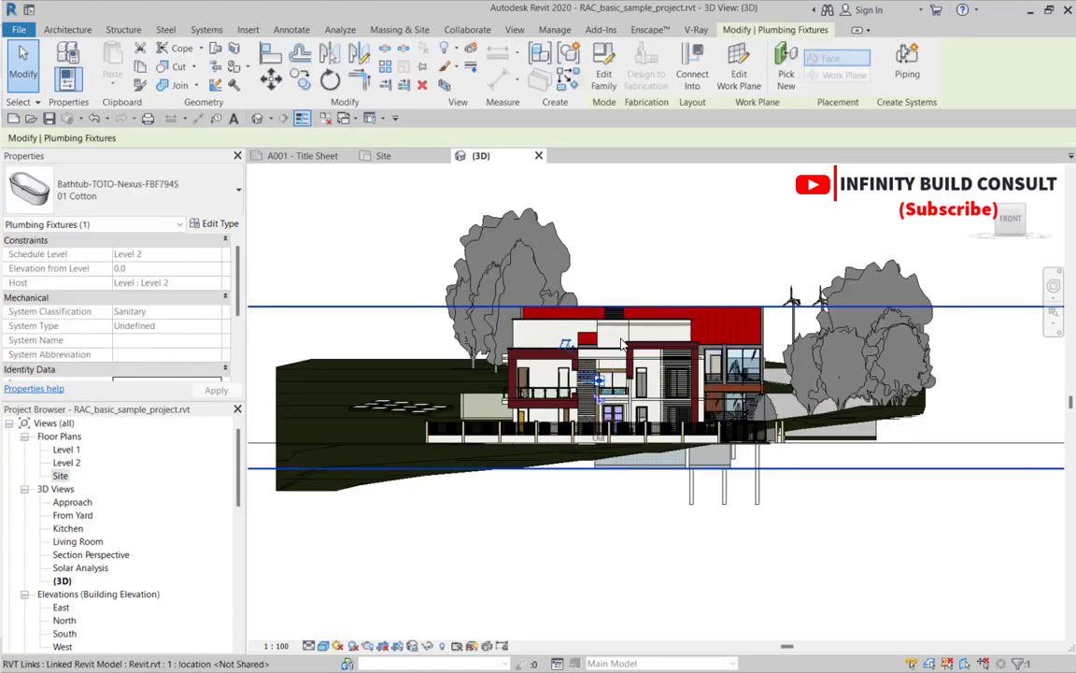
left_click(593, 211)
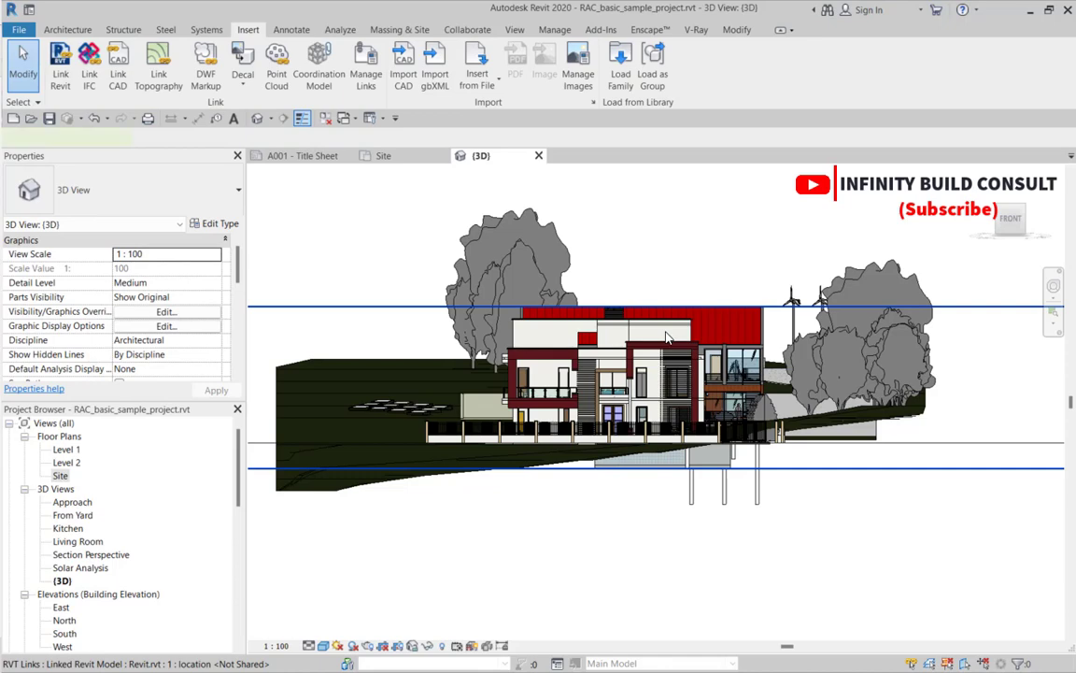
left_click(667, 338)
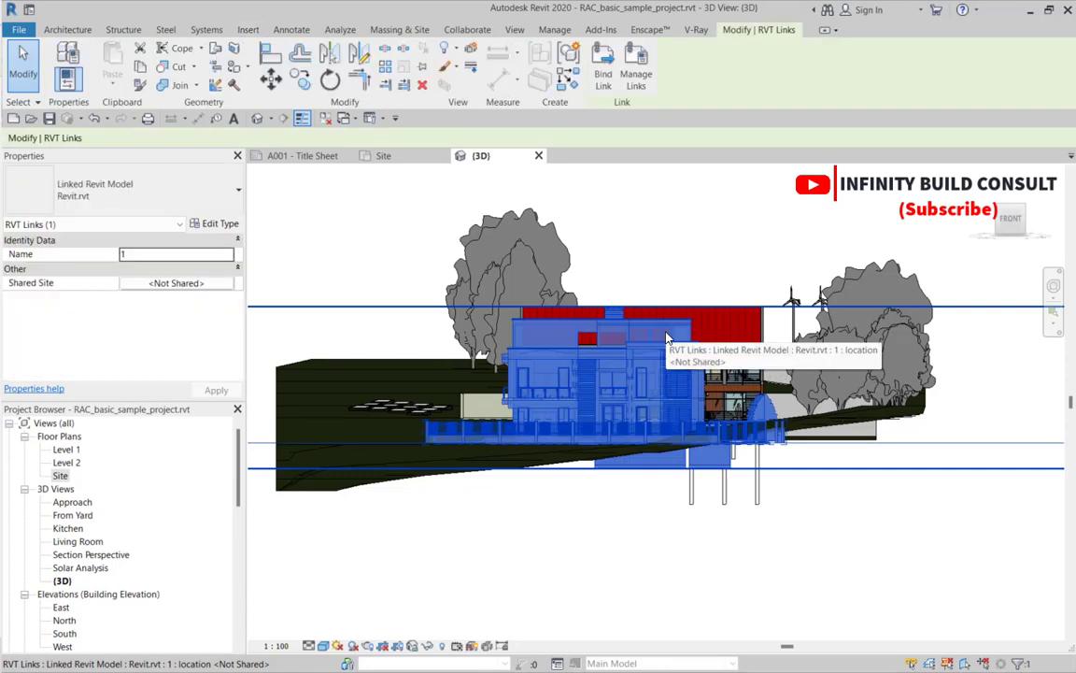
key("Left")
key("Left")
key("Left")
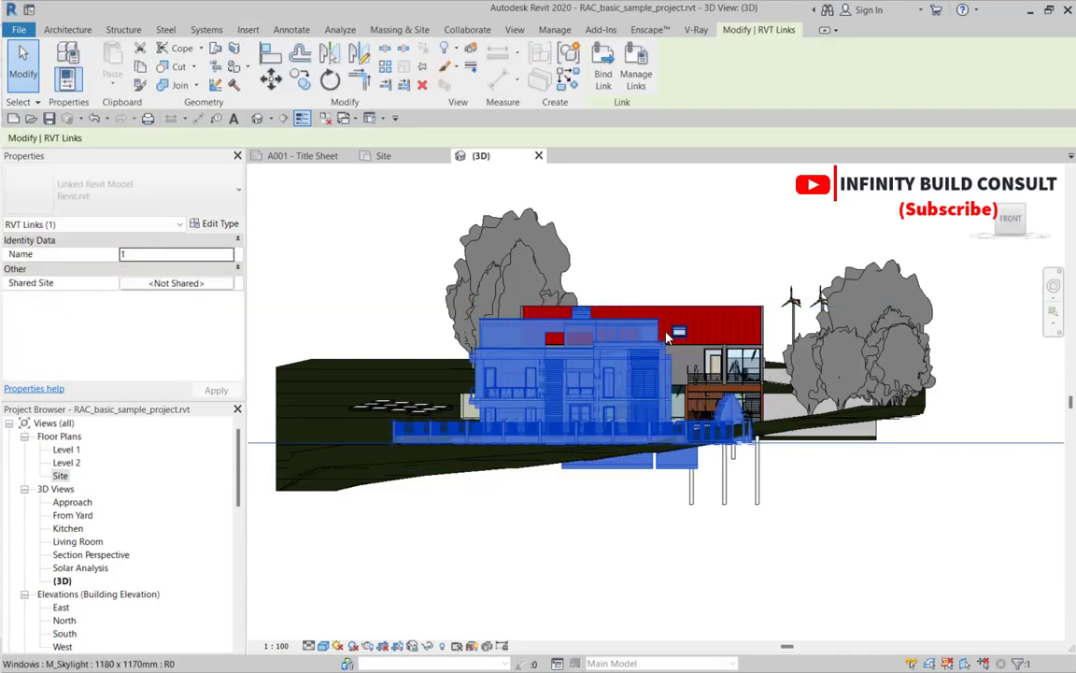
key("Left")
key("Left")
key("Left")
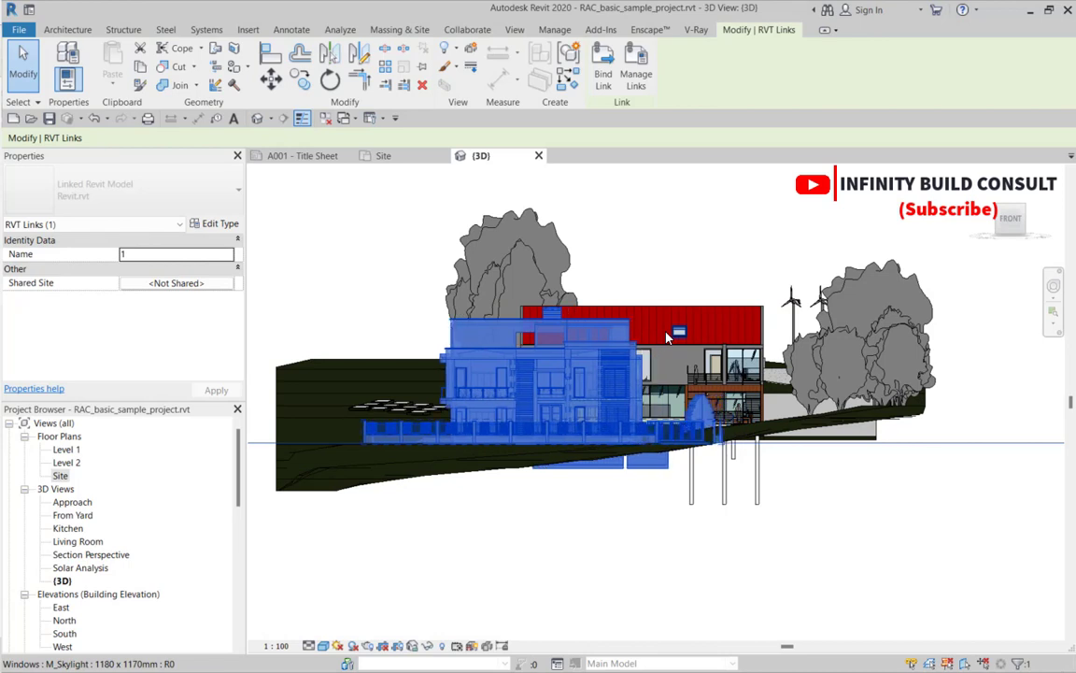
key("Left")
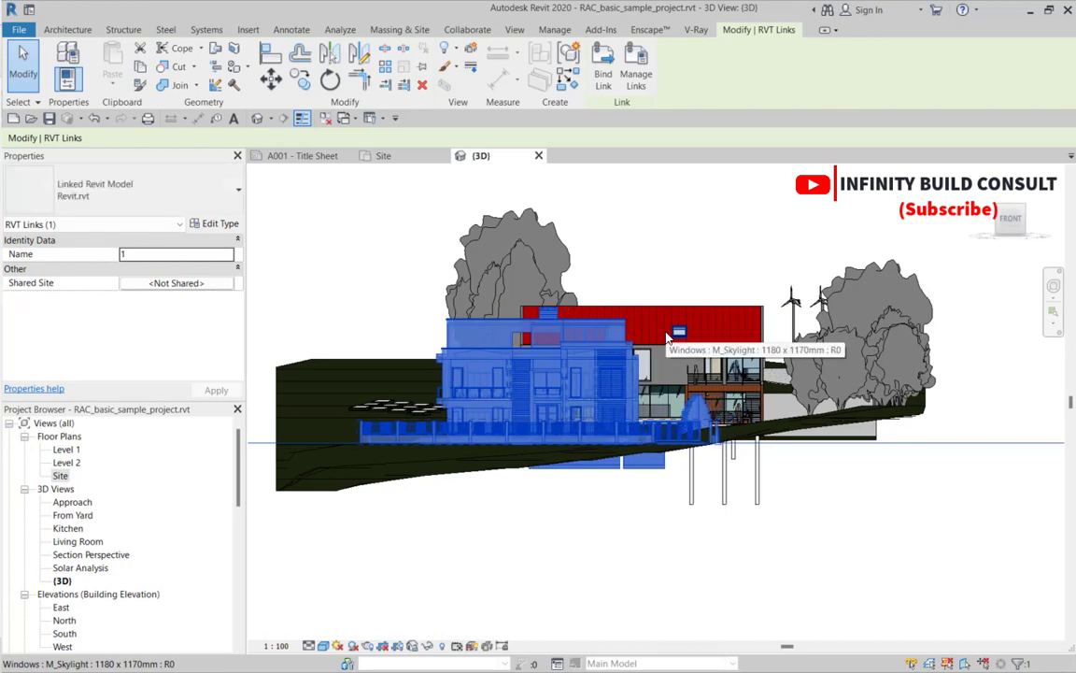
- Check the linked model's position from the Top view, deselect it, and examine both buildings from an angled Left-Front view
left_click(1013, 201)
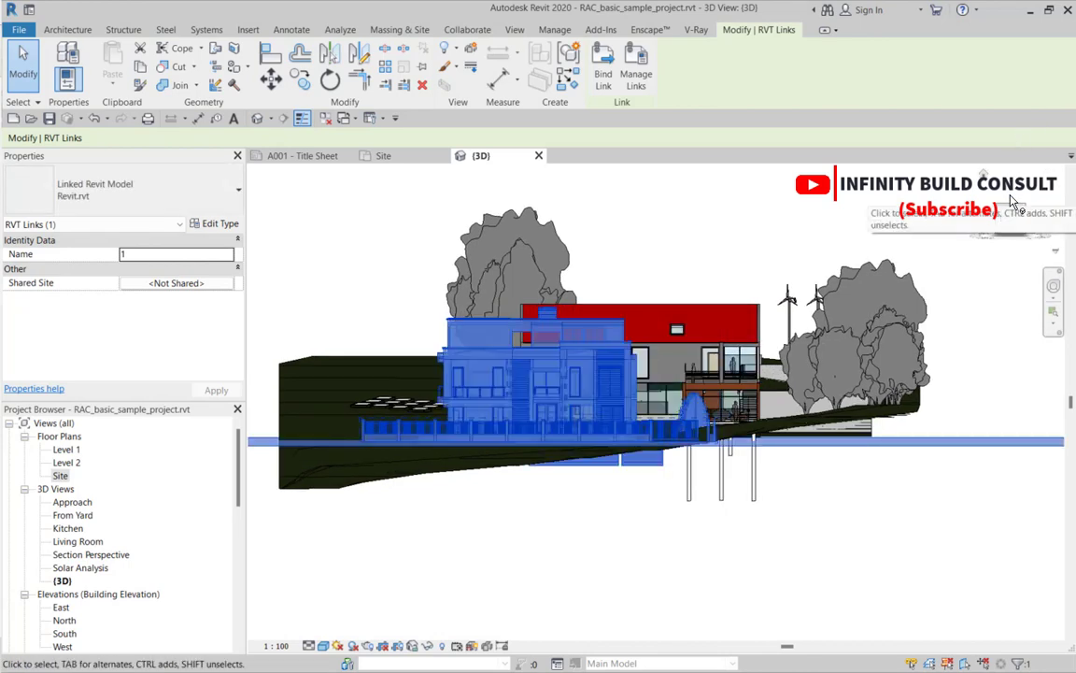
left_click(1012, 200)
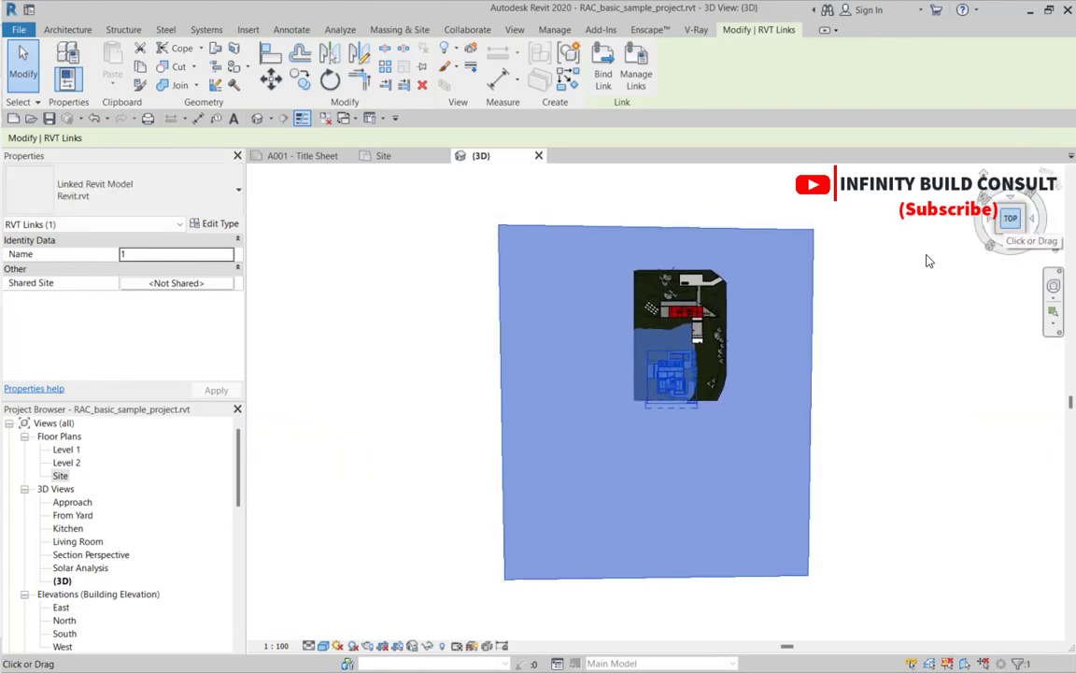
left_click(302, 440)
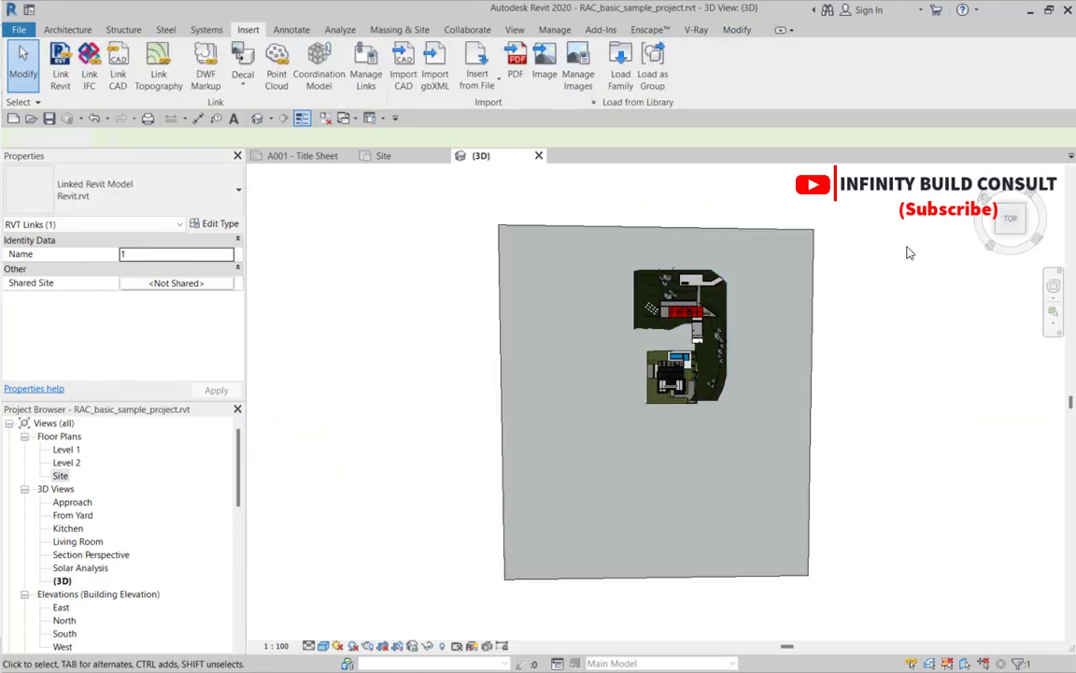
left_click(1033, 196)
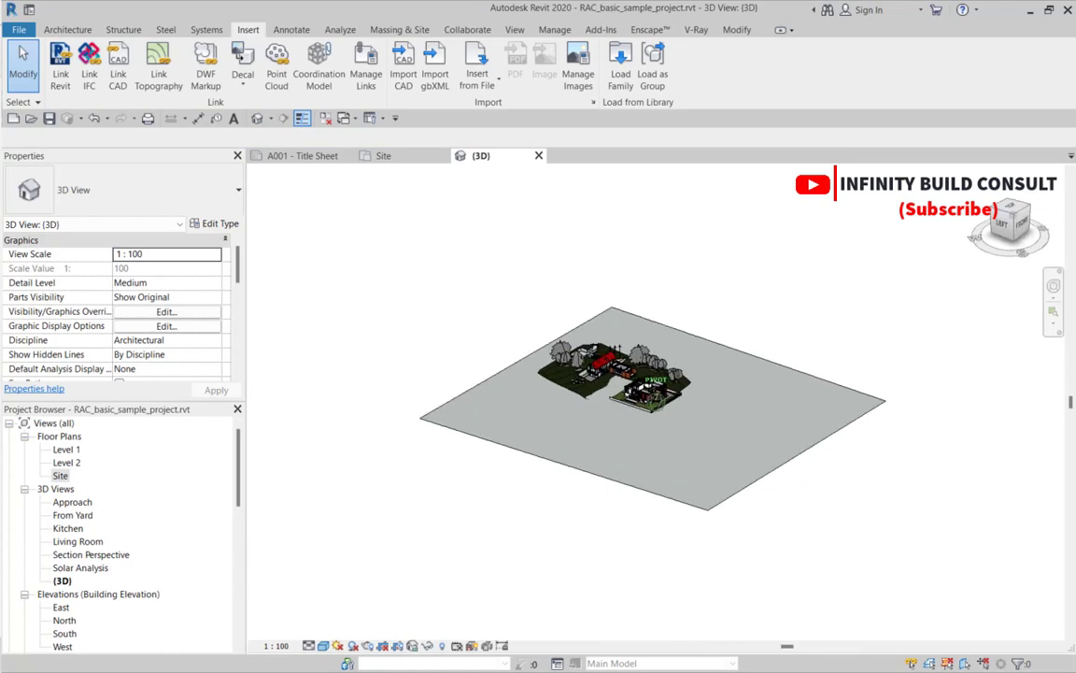
scroll(722, 337, "up", 6)
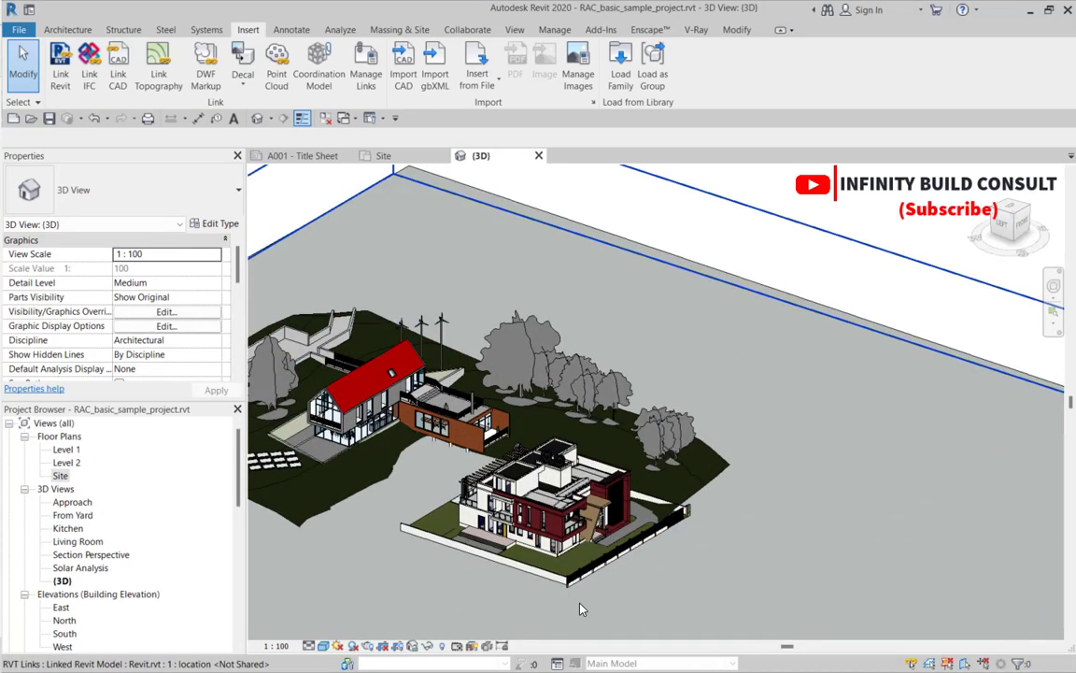
scroll(540, 461, "up", 3)
scroll(591, 500, "down", 1)
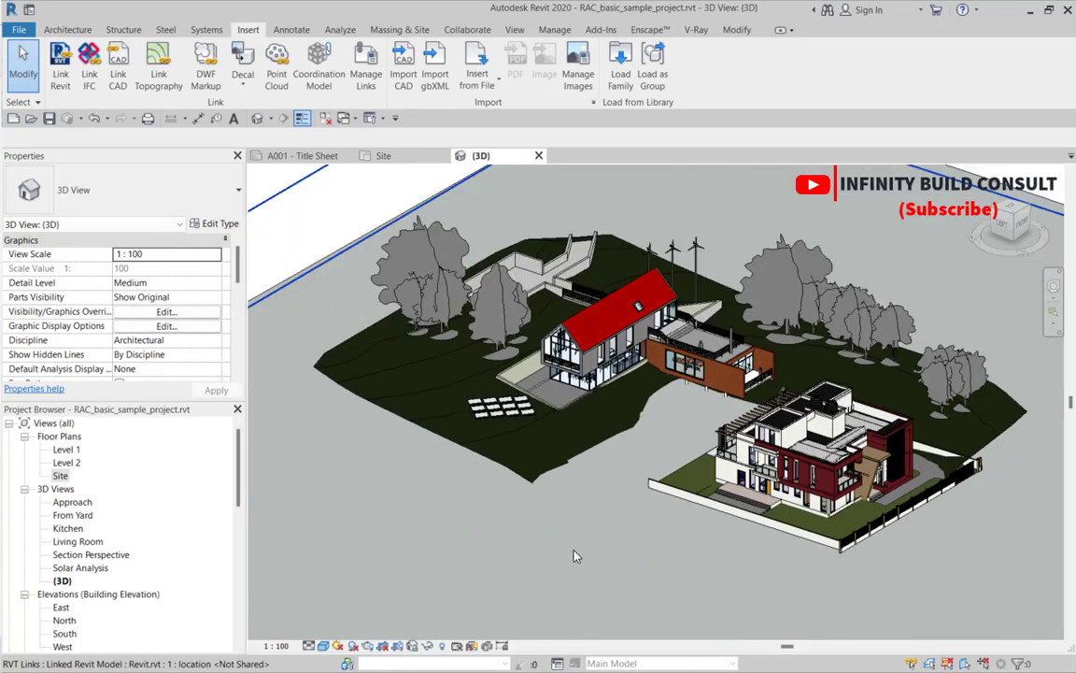
scroll(580, 551, "down", 2)
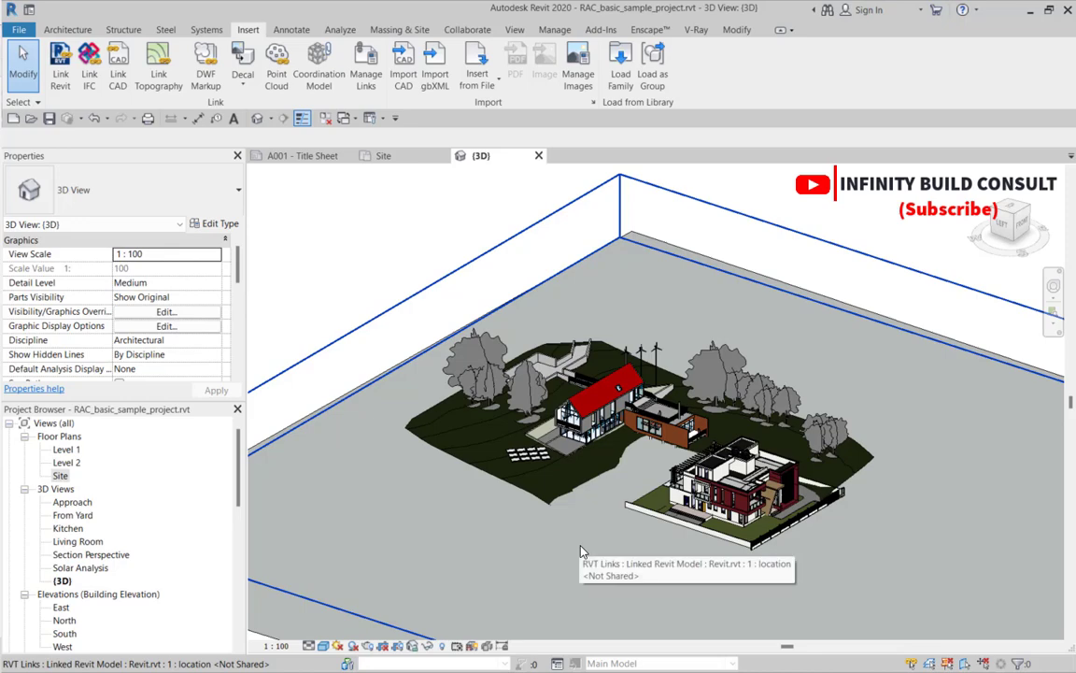
scroll(581, 551, "down", 4)
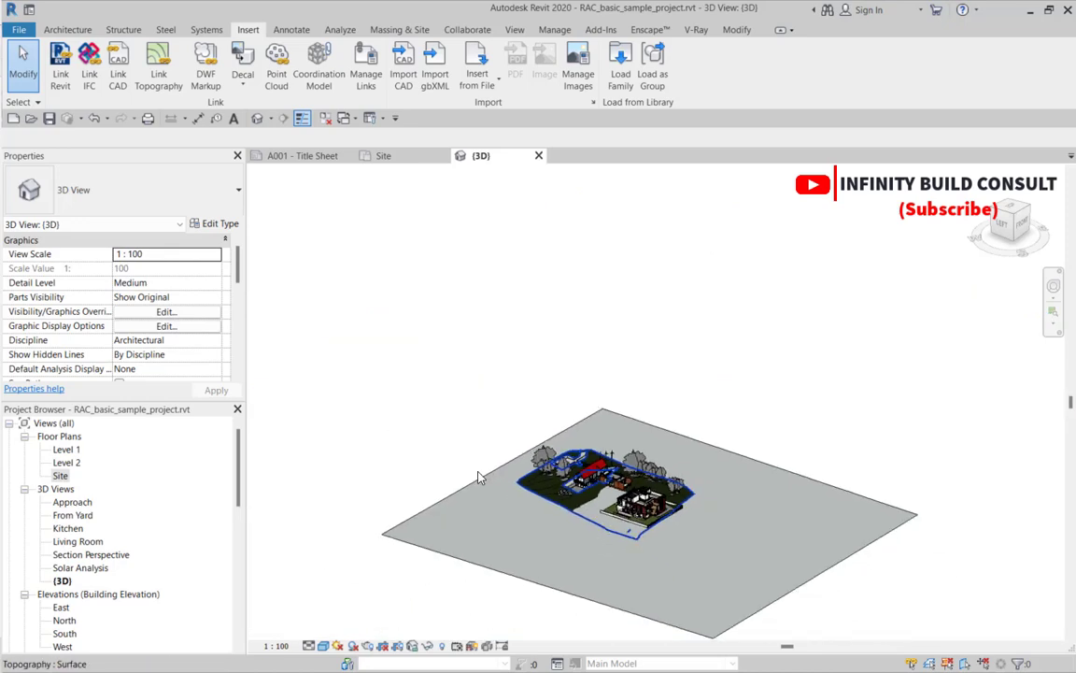
scroll(458, 474, "down", 1)
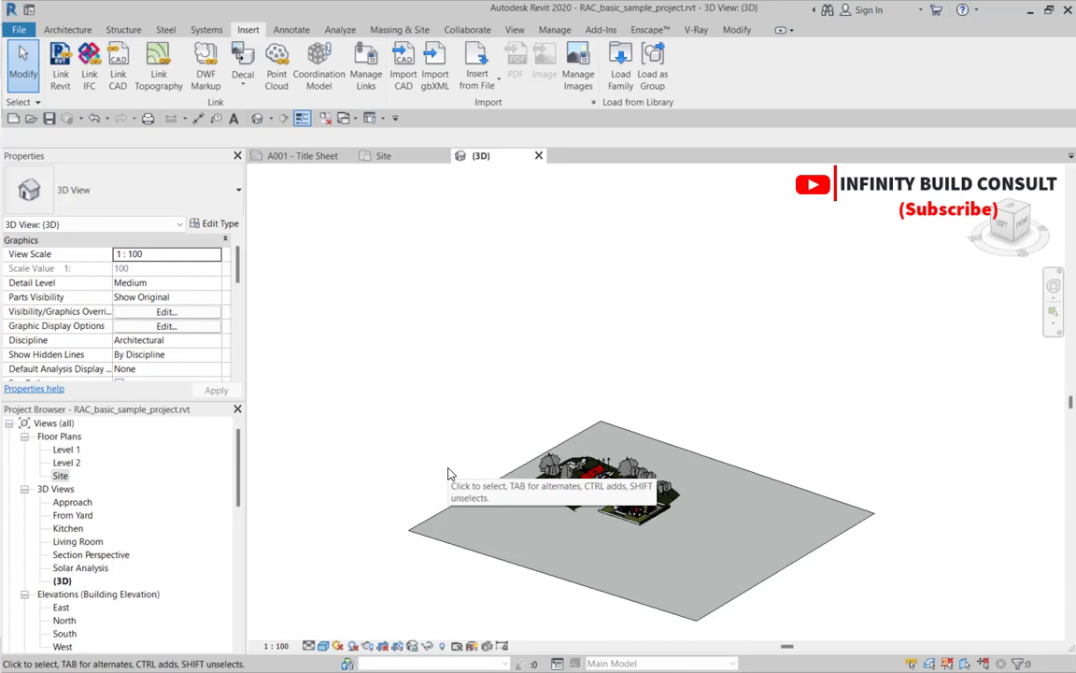
scroll(448, 474, "up", 1)
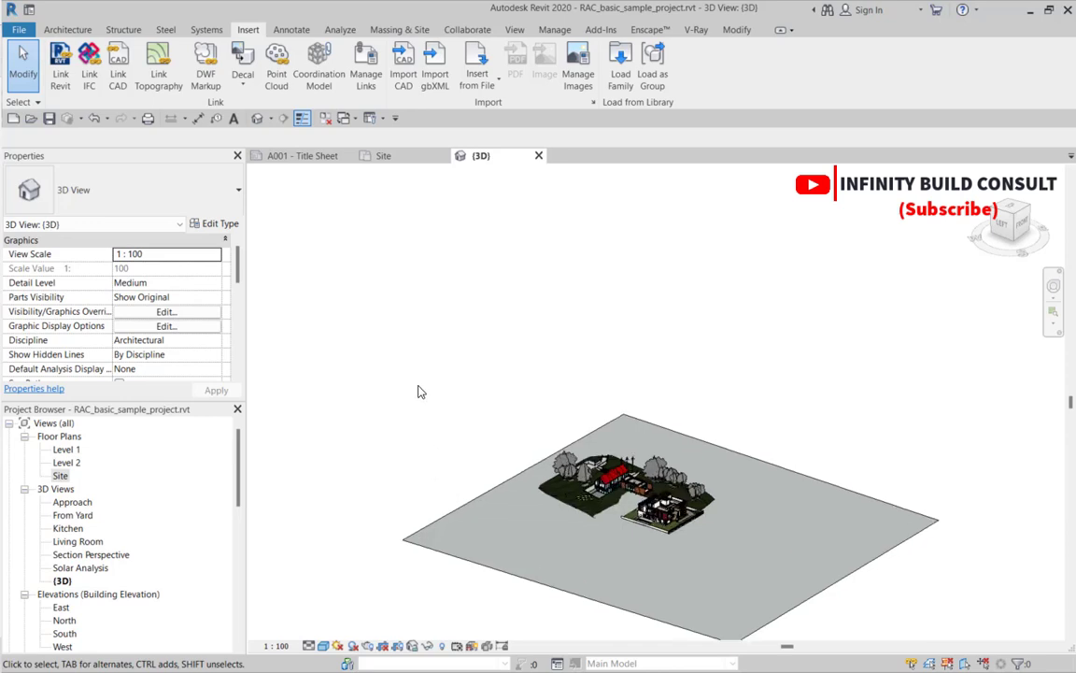
- Check the Revit links in Manage Links without changes, and open the Site floor plan
left_click(357, 66)
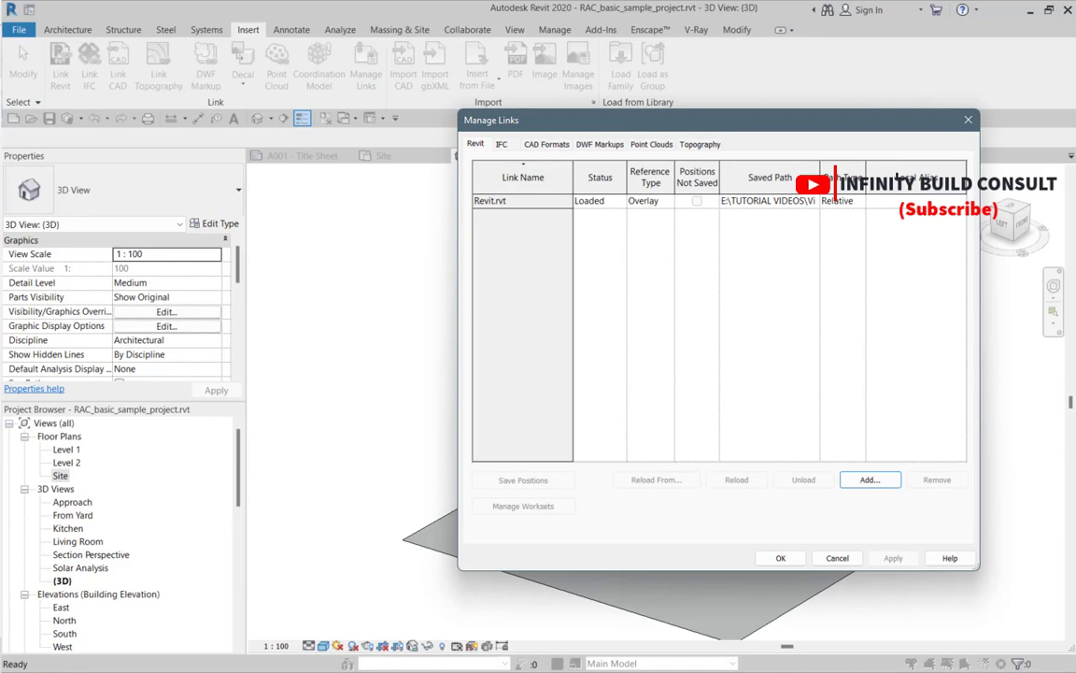
left_click(968, 123)
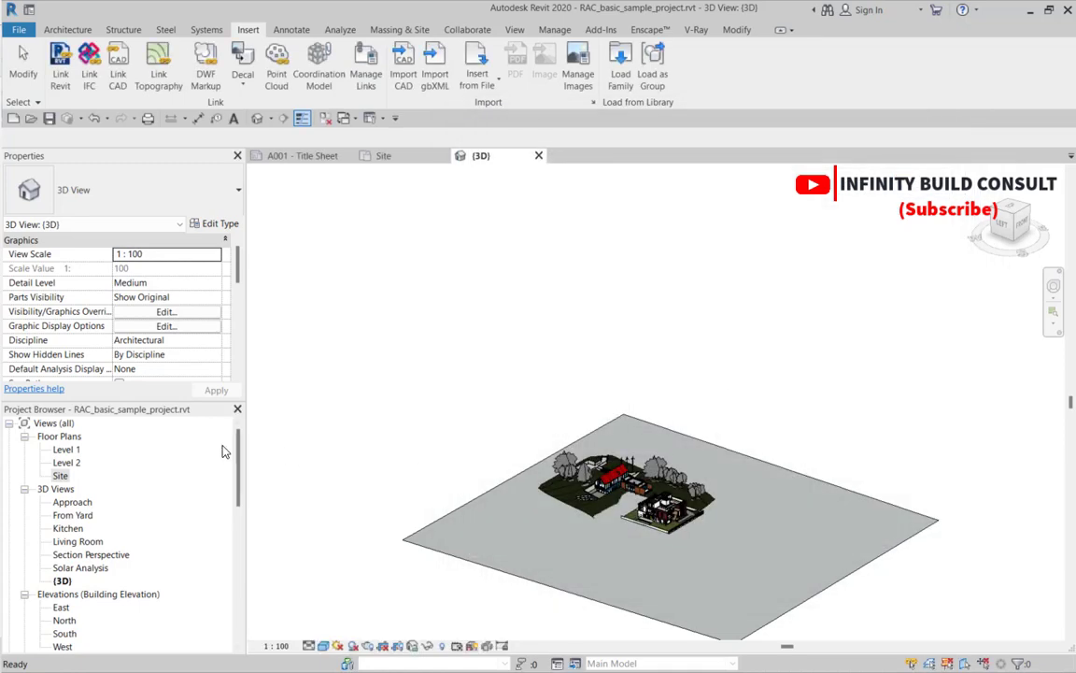
double_click(59, 476)
scroll(547, 406, "down", 2)
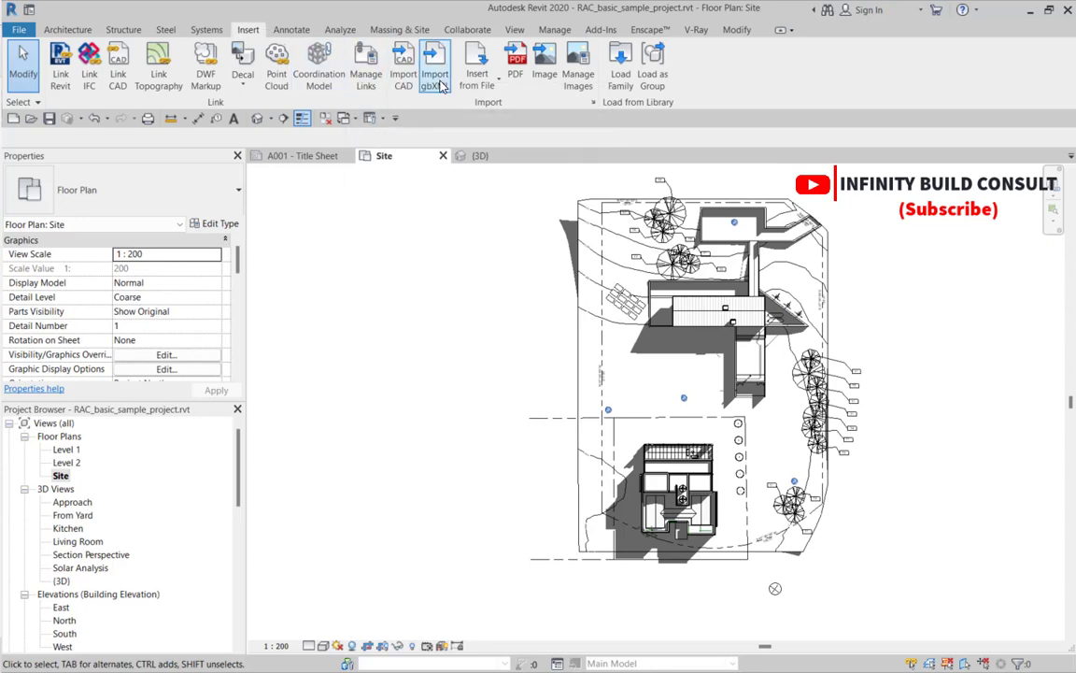
- View the IFC link list in Manage Links, and close it without changes
left_click(381, 68)
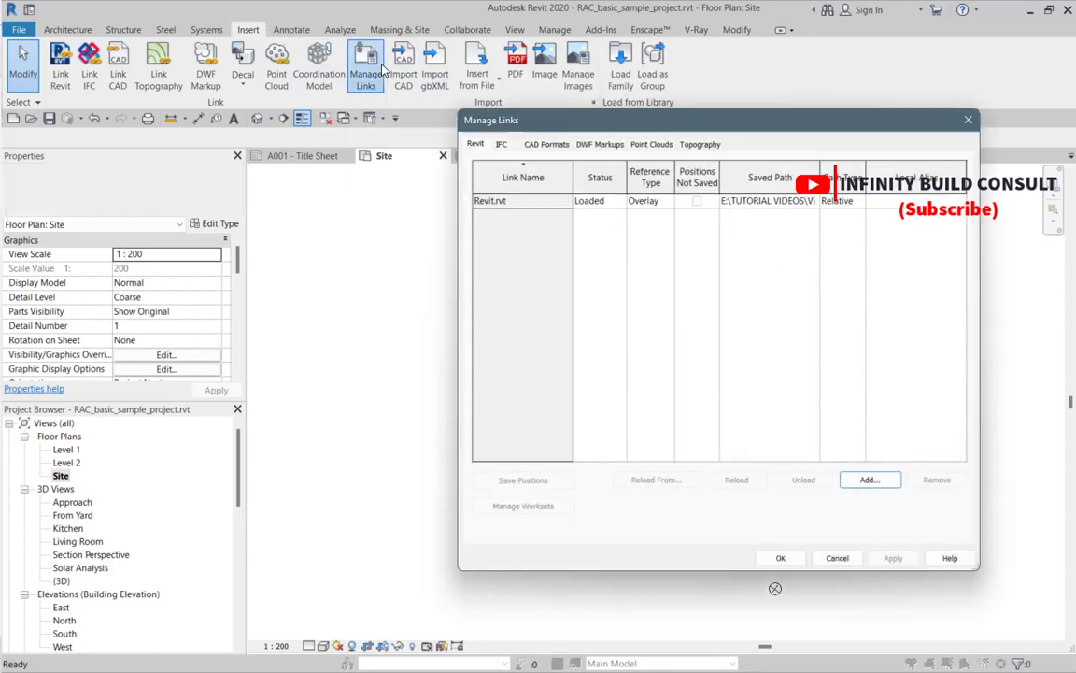
left_click(502, 145)
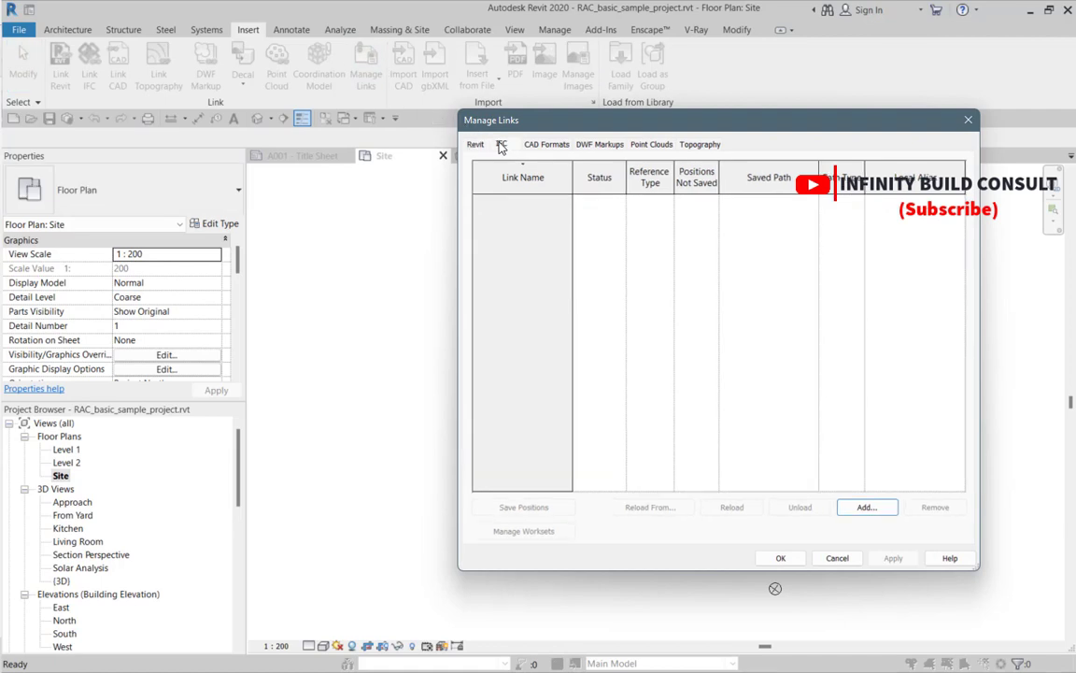
left_click(968, 120)
scroll(529, 483, "down", 2)
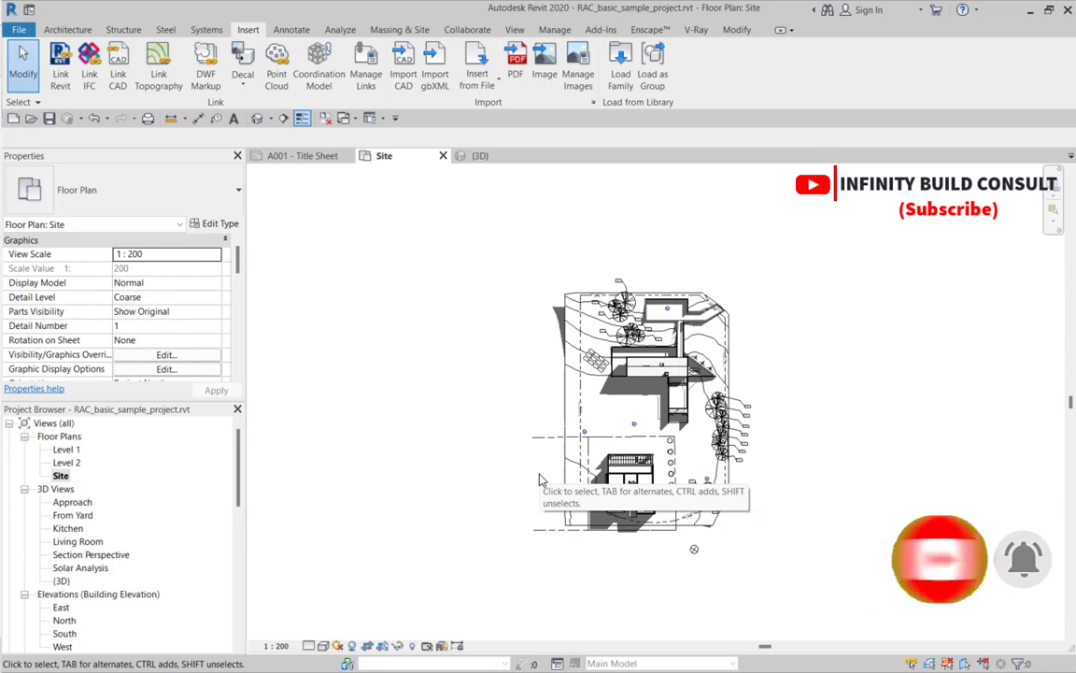
- Review the available export formats, including IFC, and the CAD and IFC export options without exporting anything
left_click(18, 29)
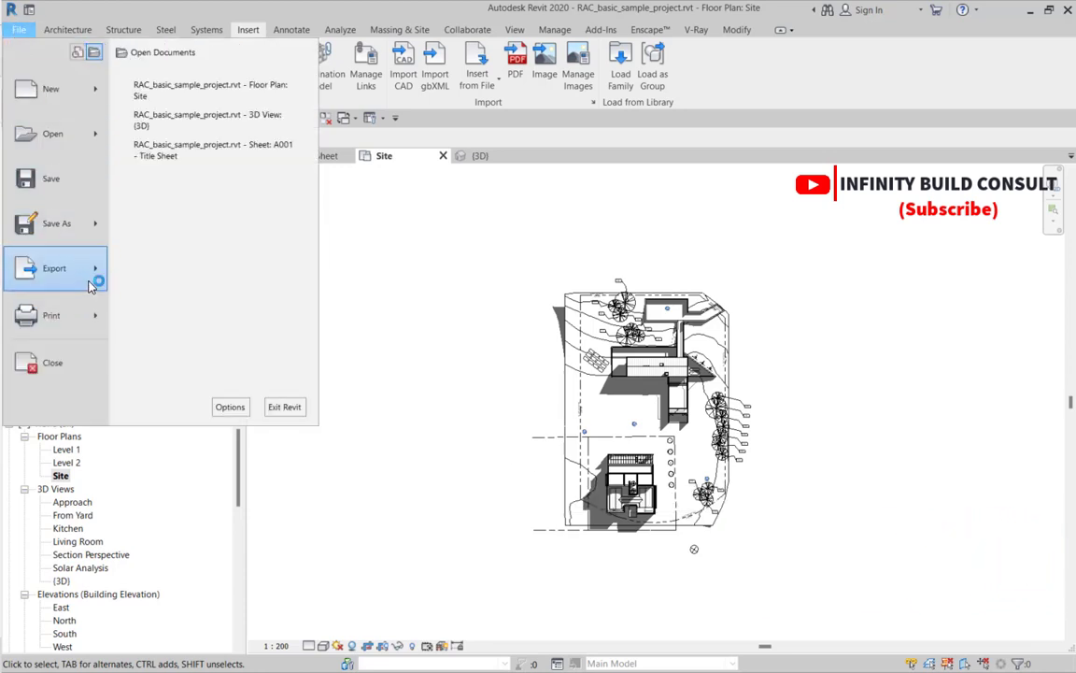
mouse_move(79, 269)
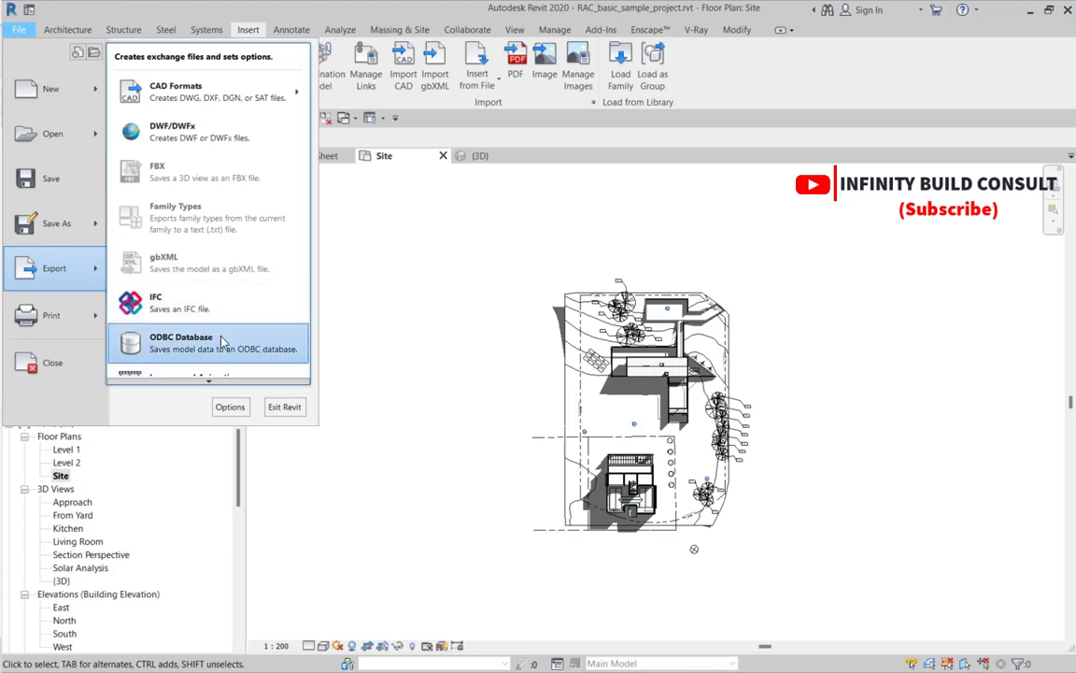
mouse_move(222, 381)
mouse_move(199, 343)
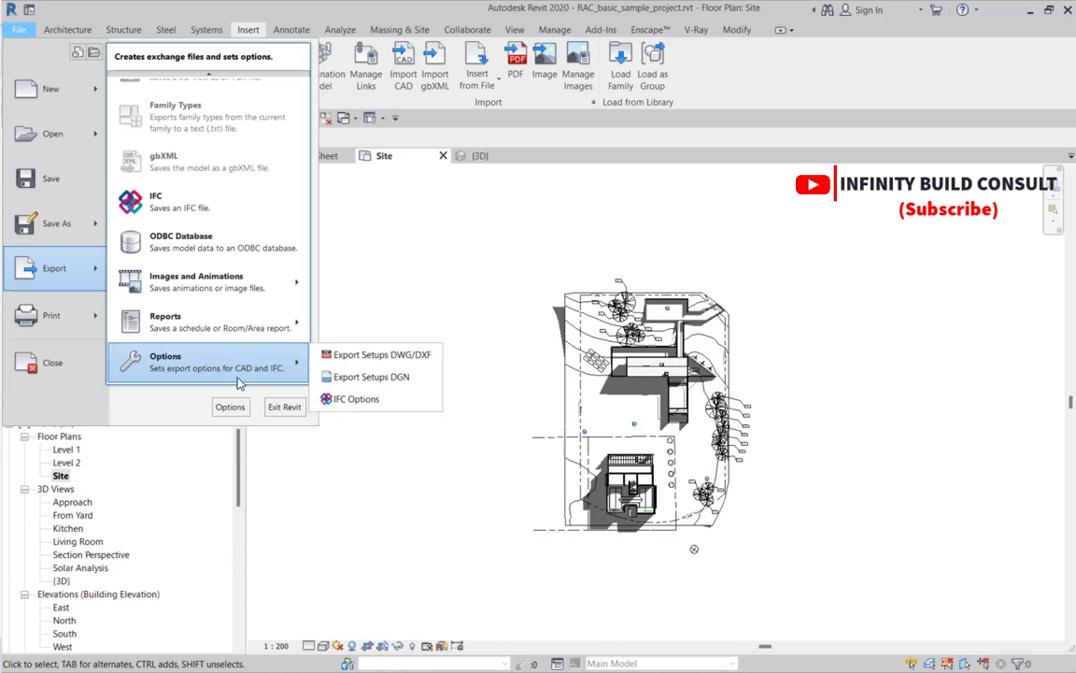
left_click(300, 440)
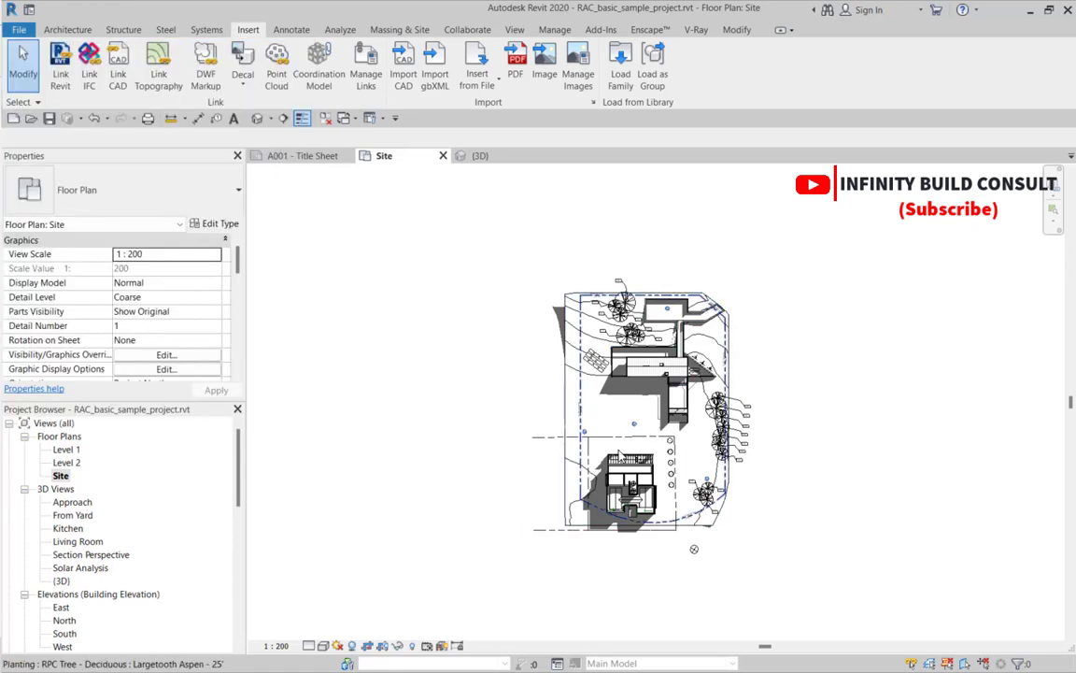
- Open Manage Links and show the CAD Formats link list
scroll(526, 434, "up", 2)
left_click(365, 73)
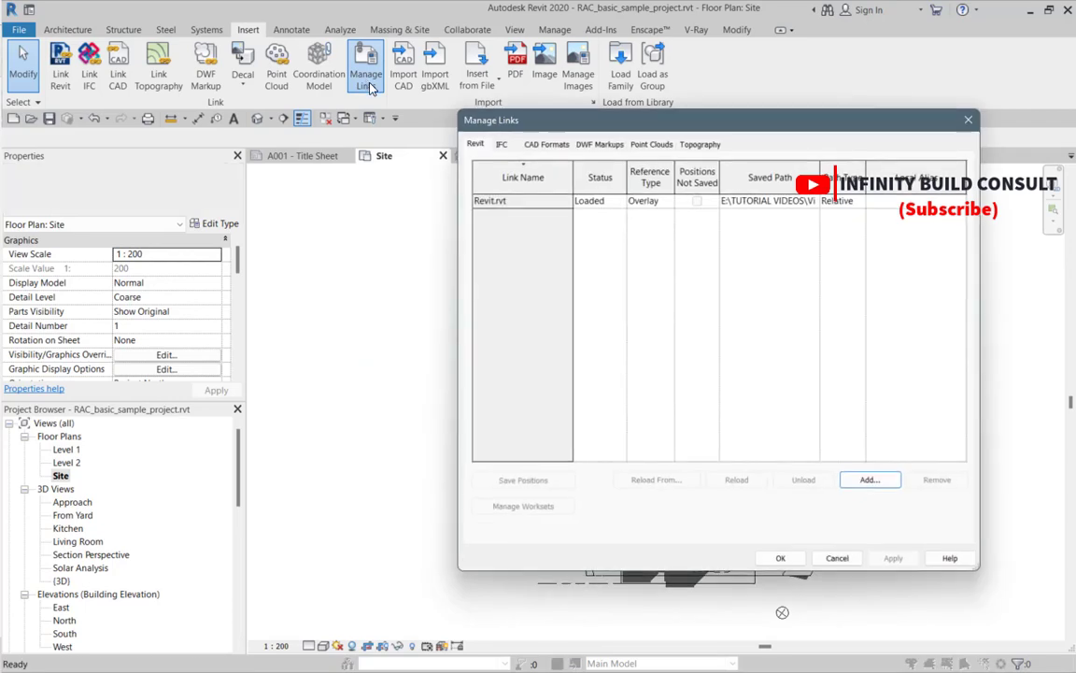
left_click(545, 145)
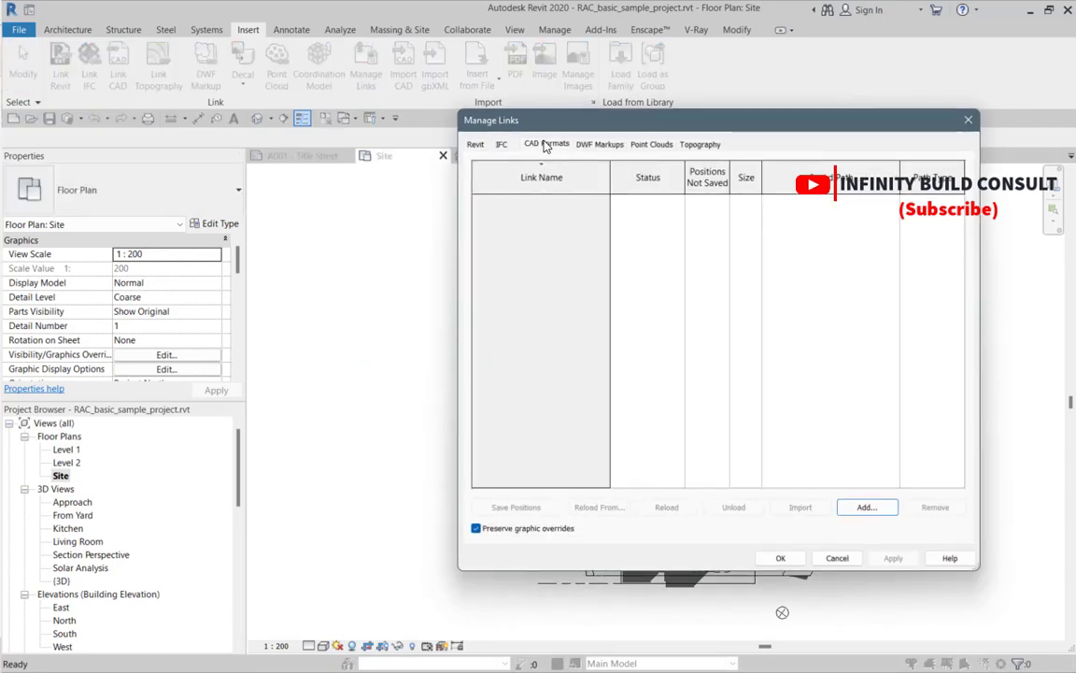
- Start adding a CAD link from "Revit - Floor Plan - 00-Ground Level.dwg", with its colors set to Preserve
left_click(860, 508)
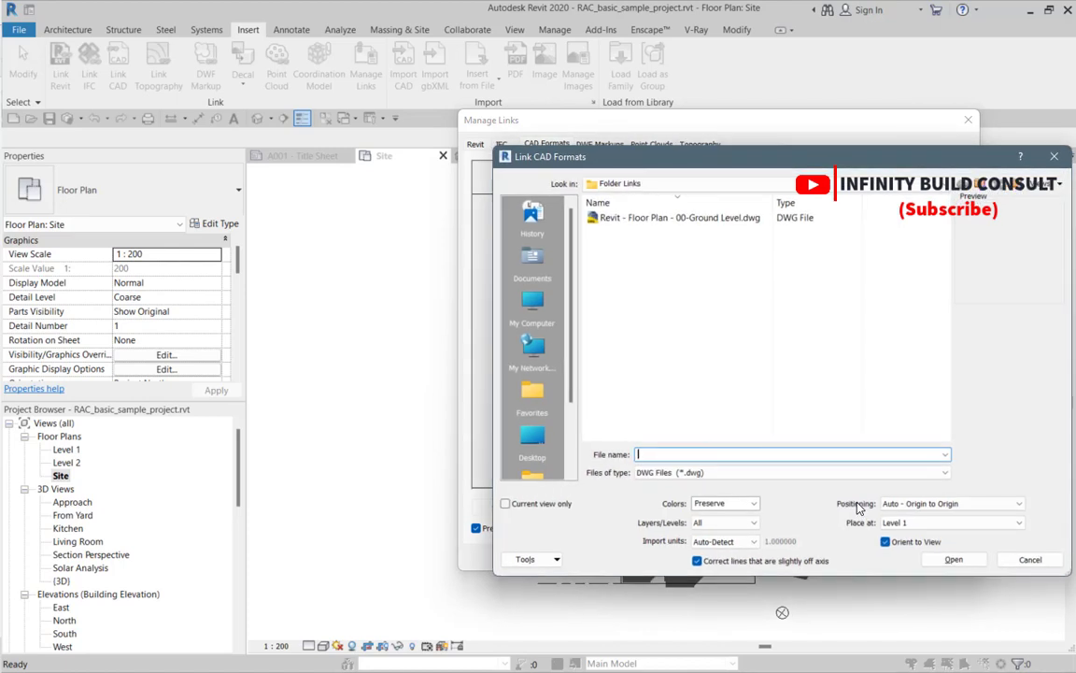
left_click(672, 218)
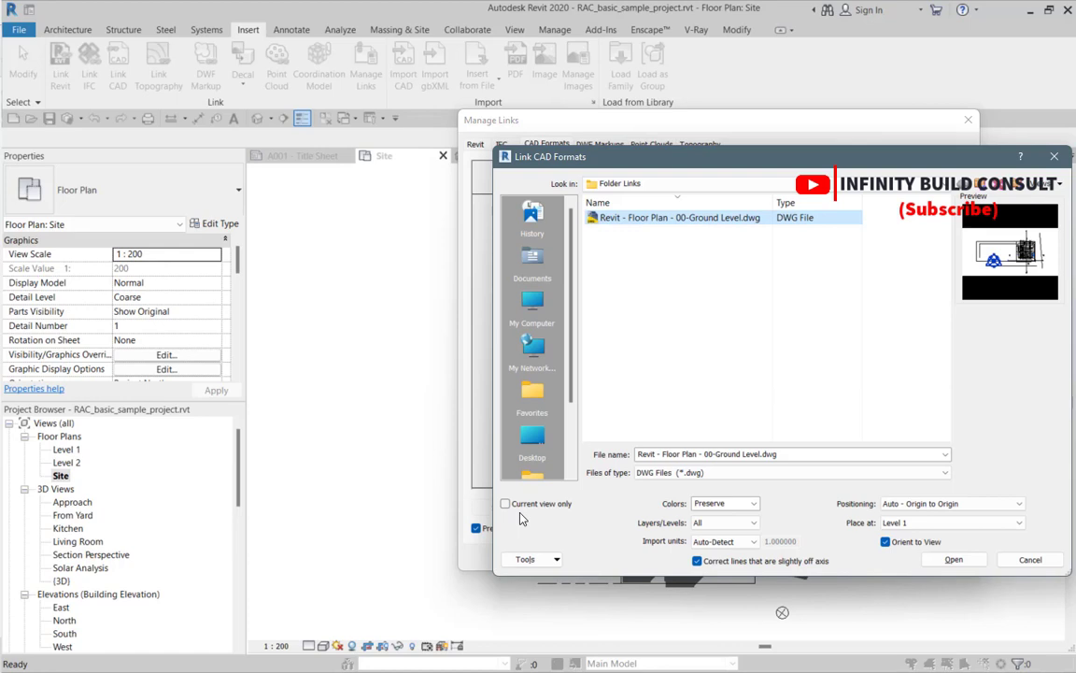
left_click(754, 506)
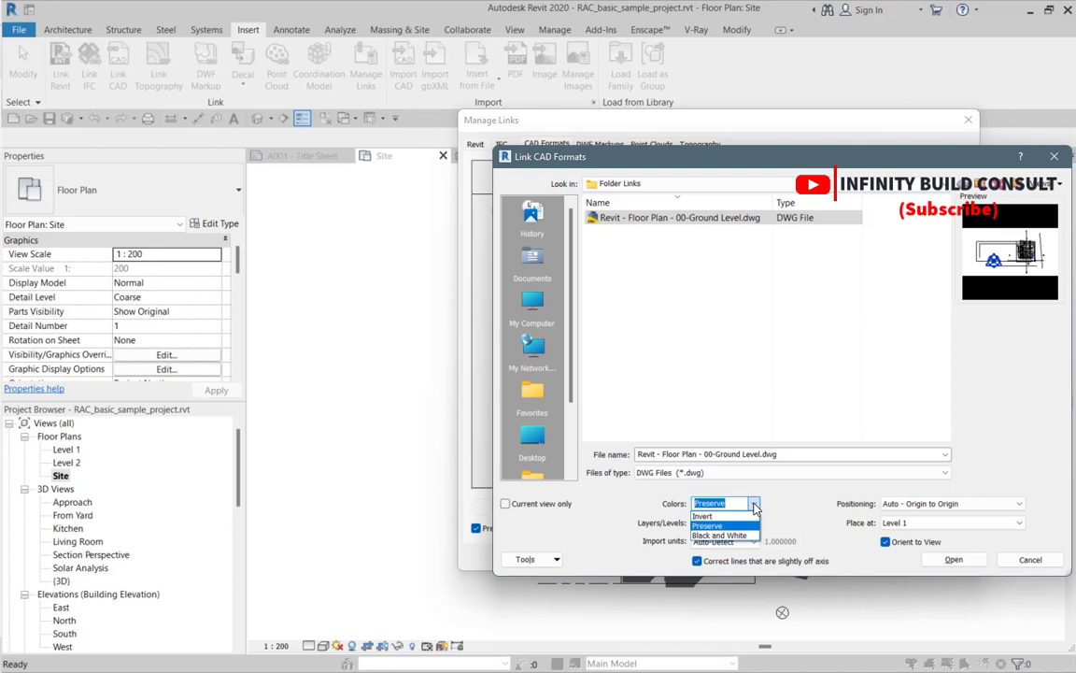
left_click(747, 526)
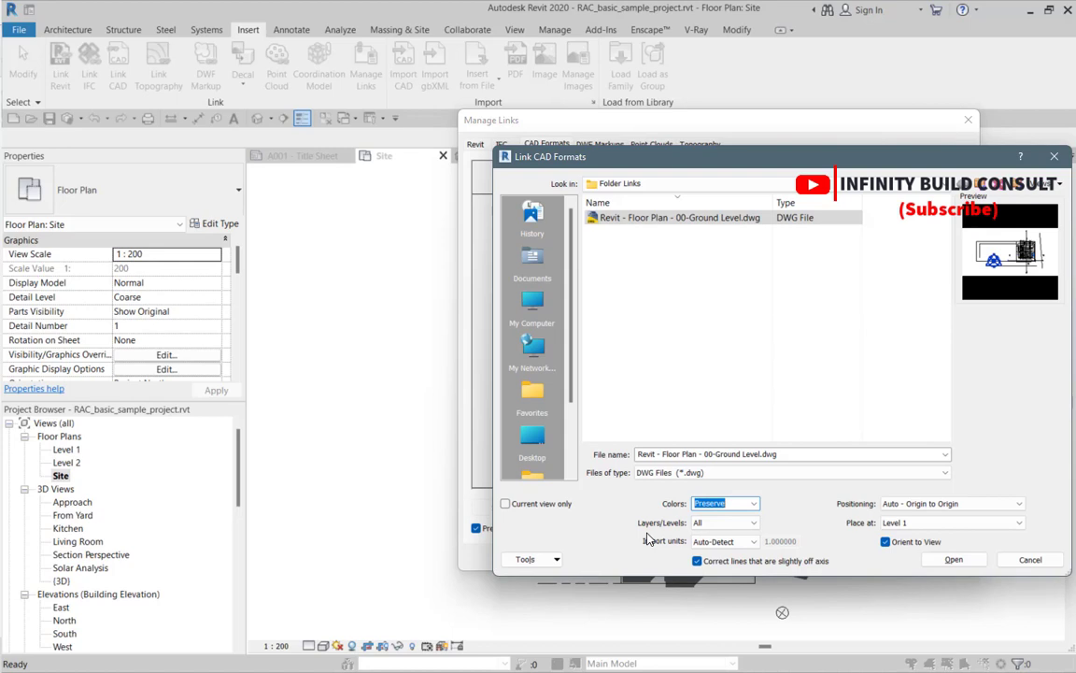
- Try the Visible and Specify layer options, return Layers/Levels to All, and check the import units while keeping Auto-Detect
left_click(753, 524)
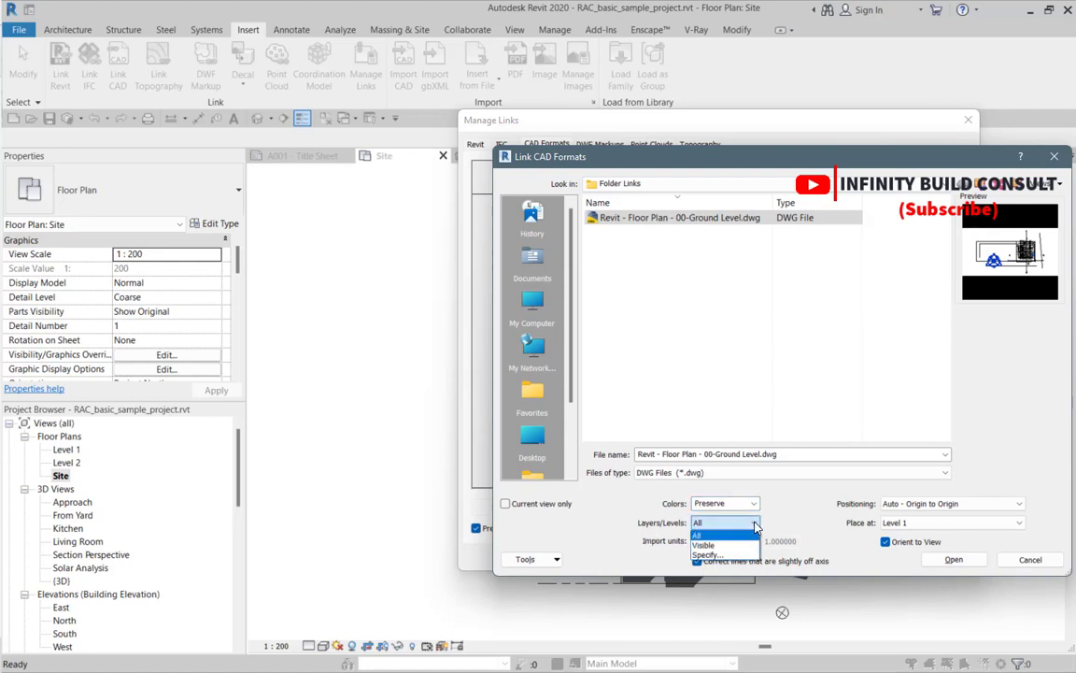
left_click(702, 545)
left_click(755, 524)
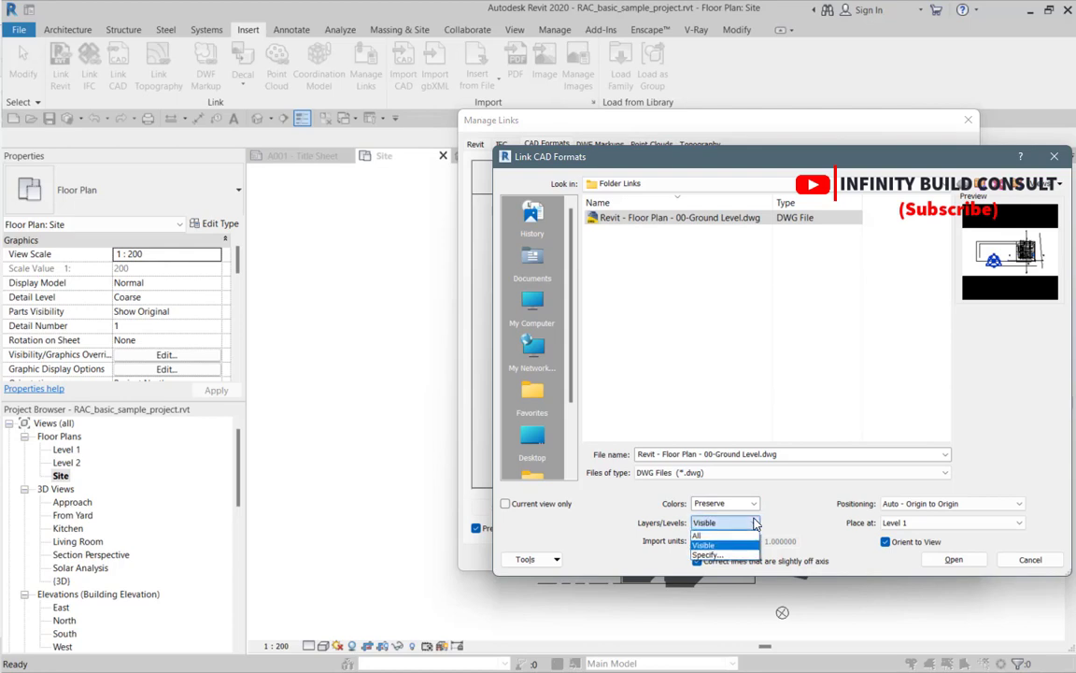
left_click(738, 555)
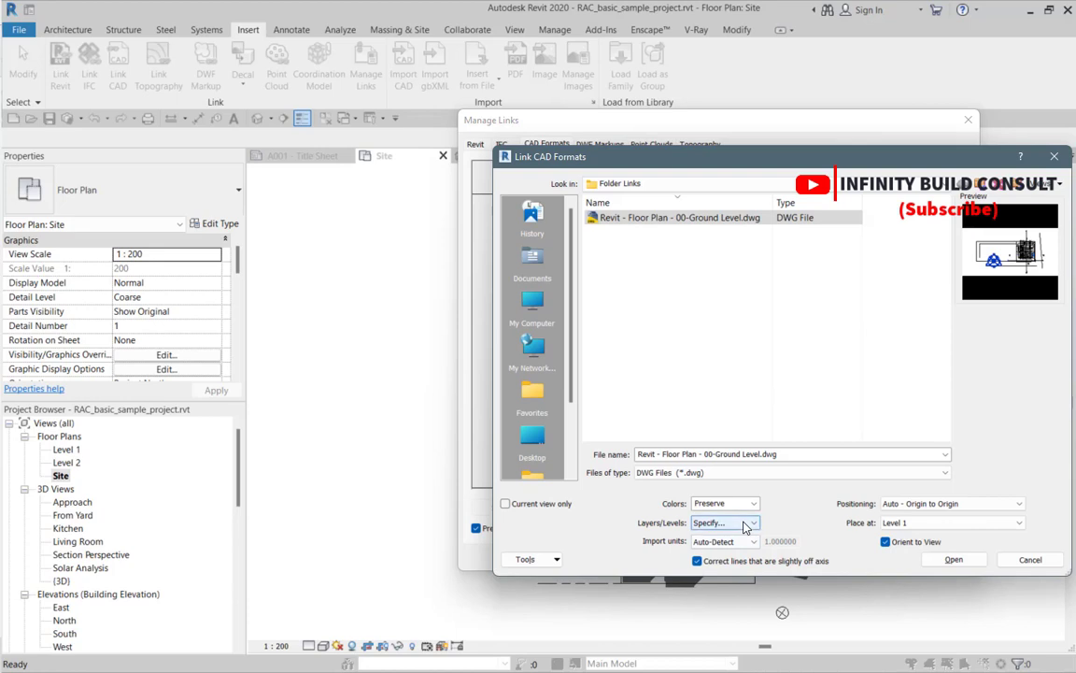
left_click(746, 524)
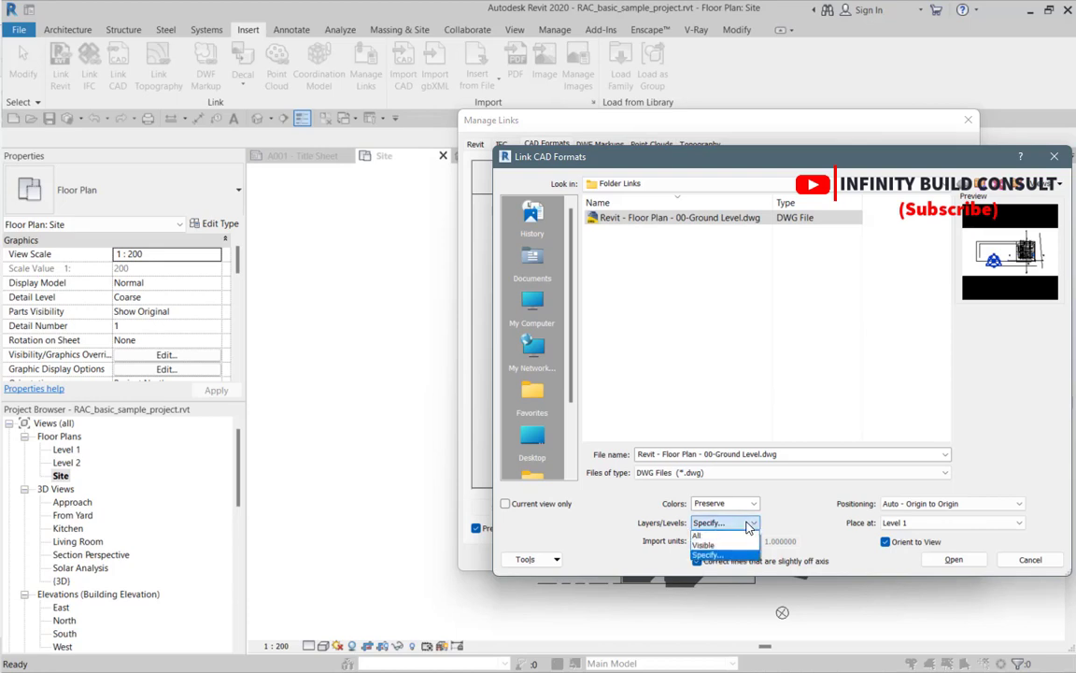
left_click(701, 535)
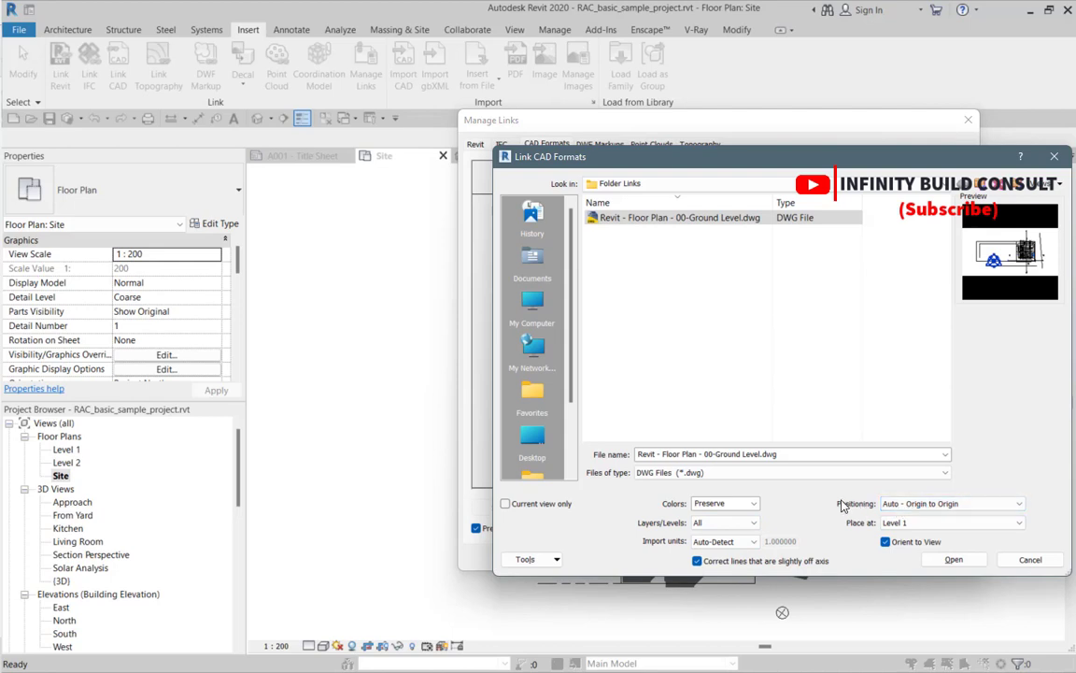
left_click(733, 543)
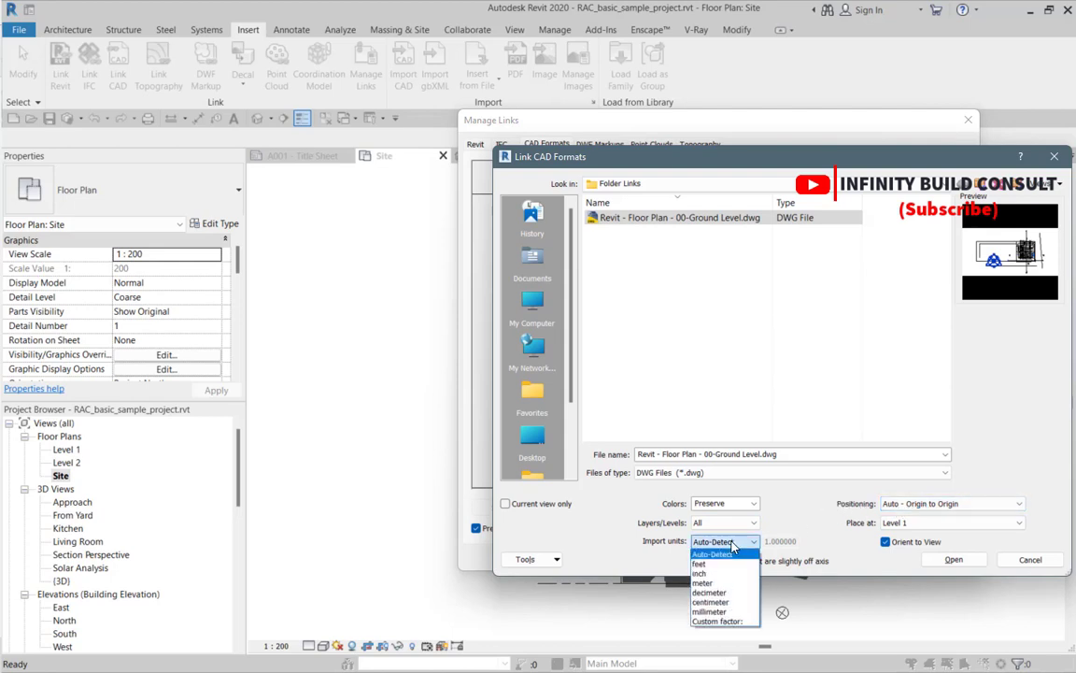
left_click(806, 538)
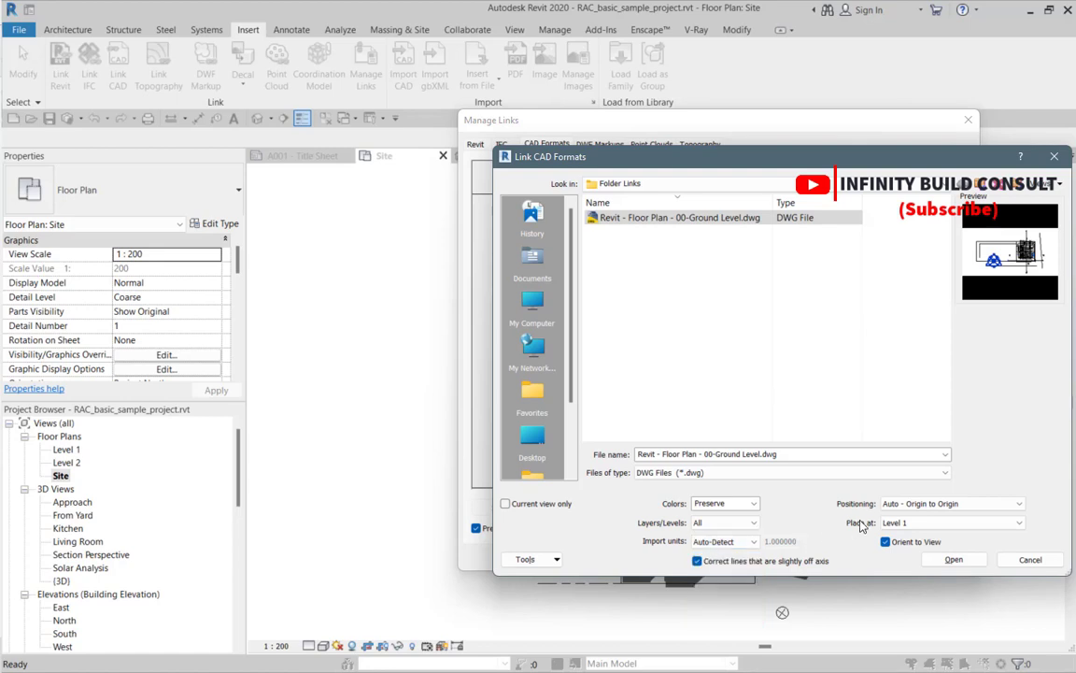
- Link the drawing with Auto - Center to Center positioning, placed at Level 1, and accept the Manage Links changes
left_click(920, 504)
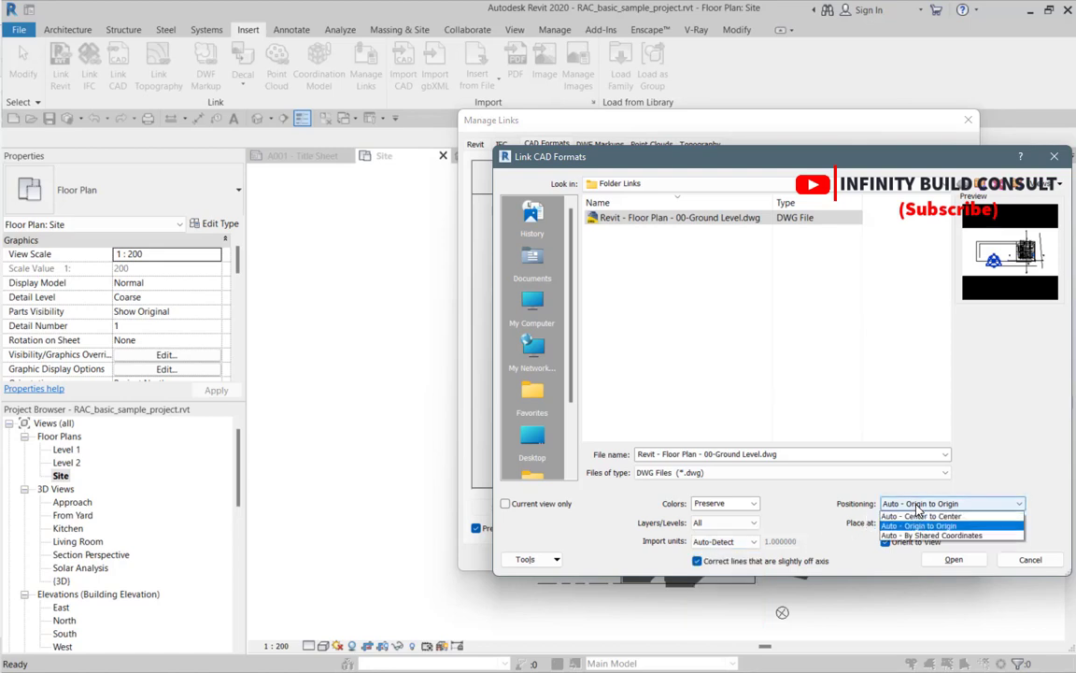
left_click(922, 517)
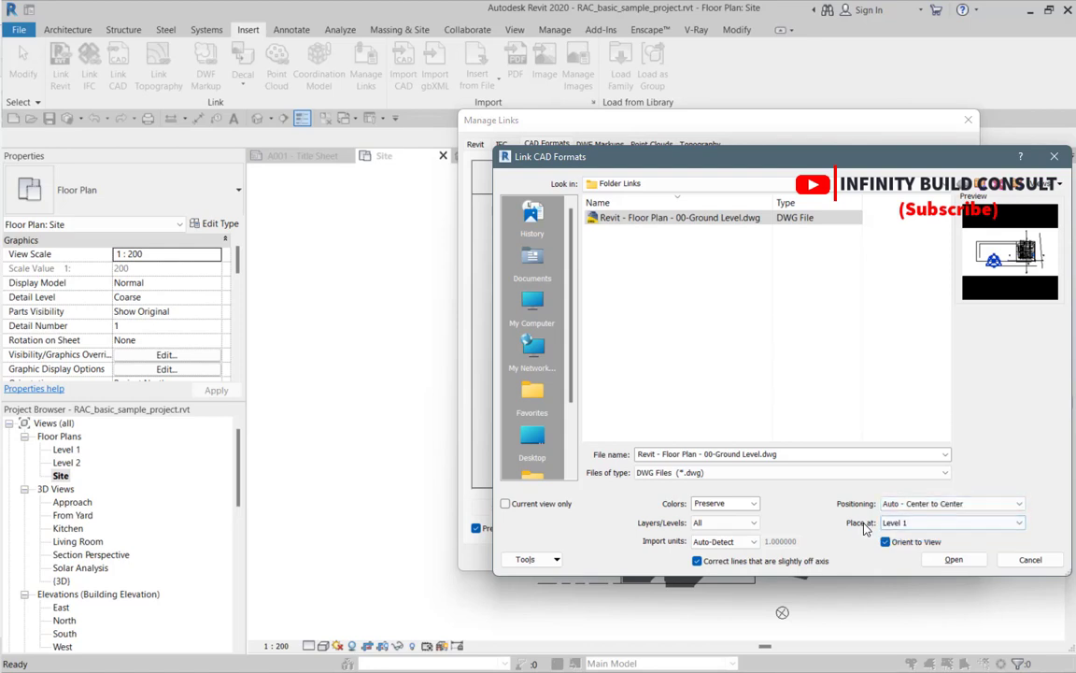
left_click(902, 523)
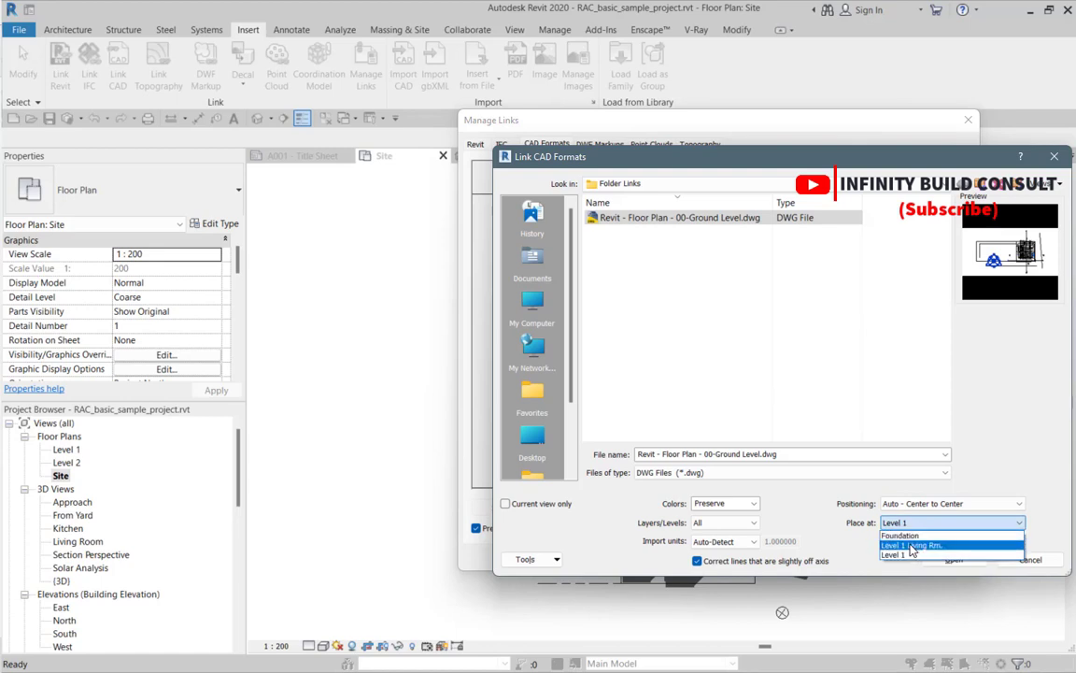
left_click(913, 554)
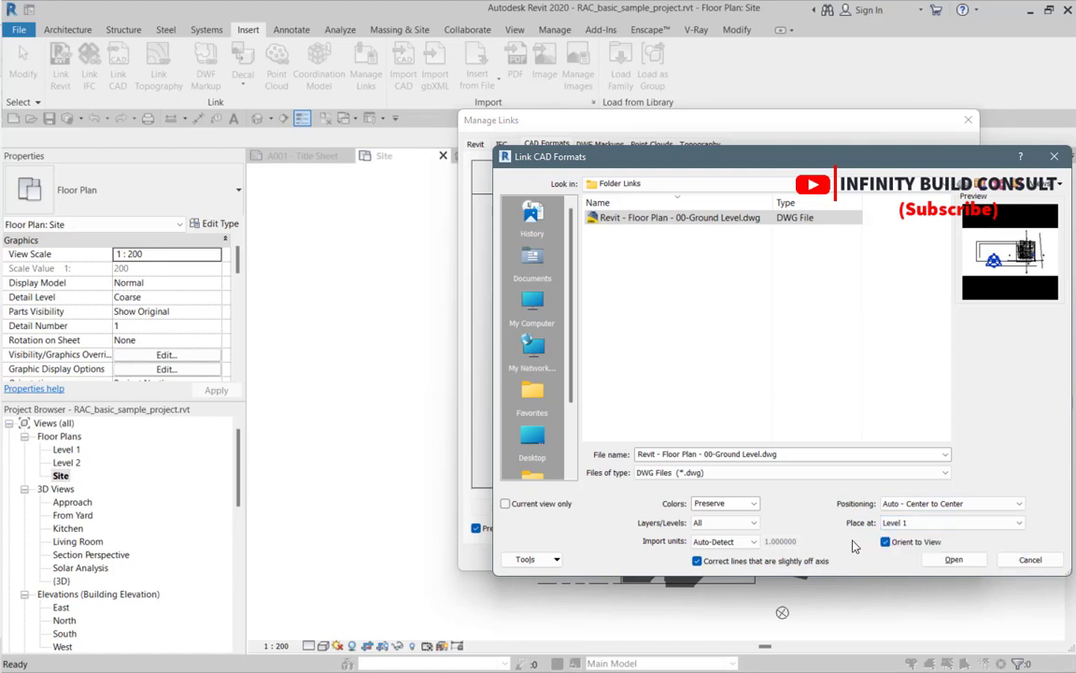
left_click(944, 560)
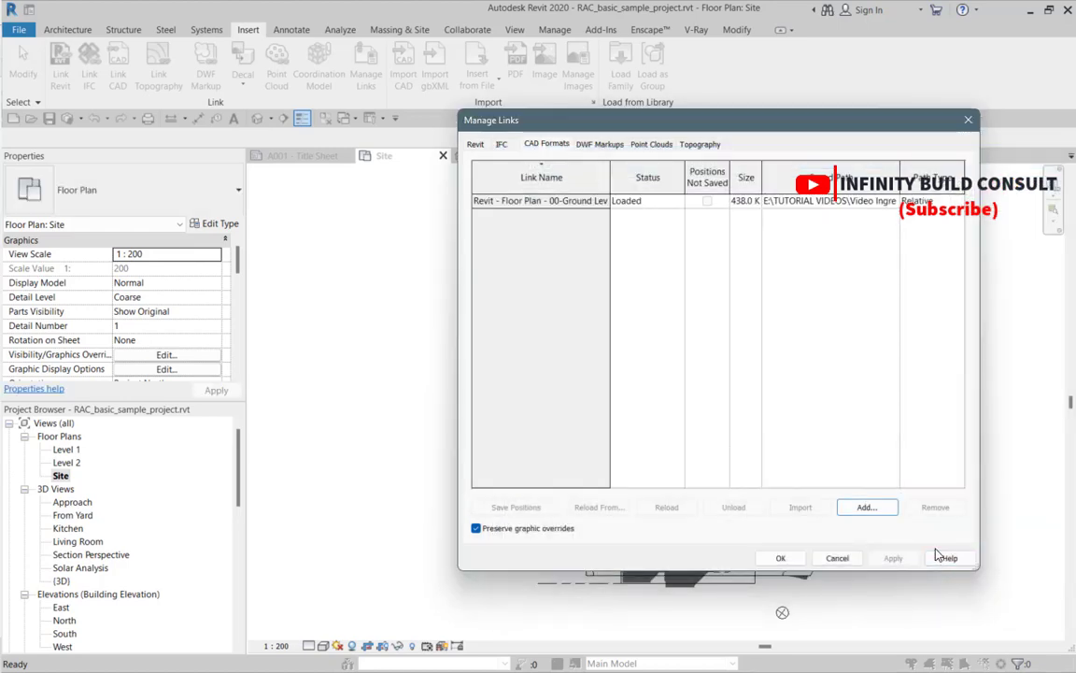
left_click(781, 558)
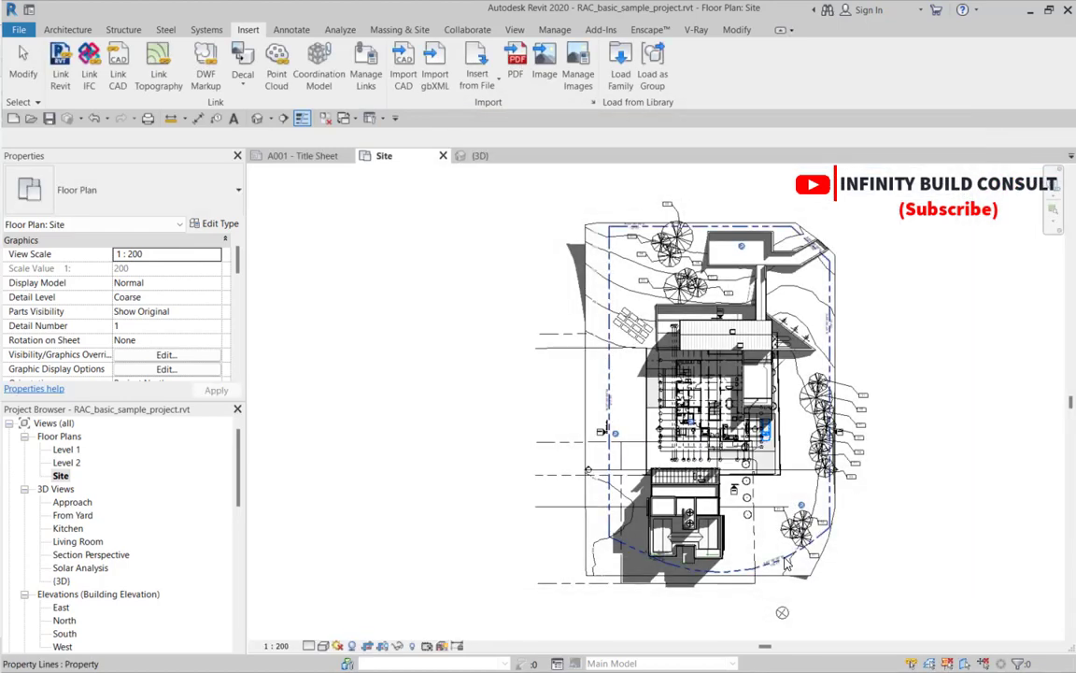
- Inspect the linked CAD floor plan against the buildings and terrain in the Site plan and the default 3D view
scroll(691, 397, "up", 4)
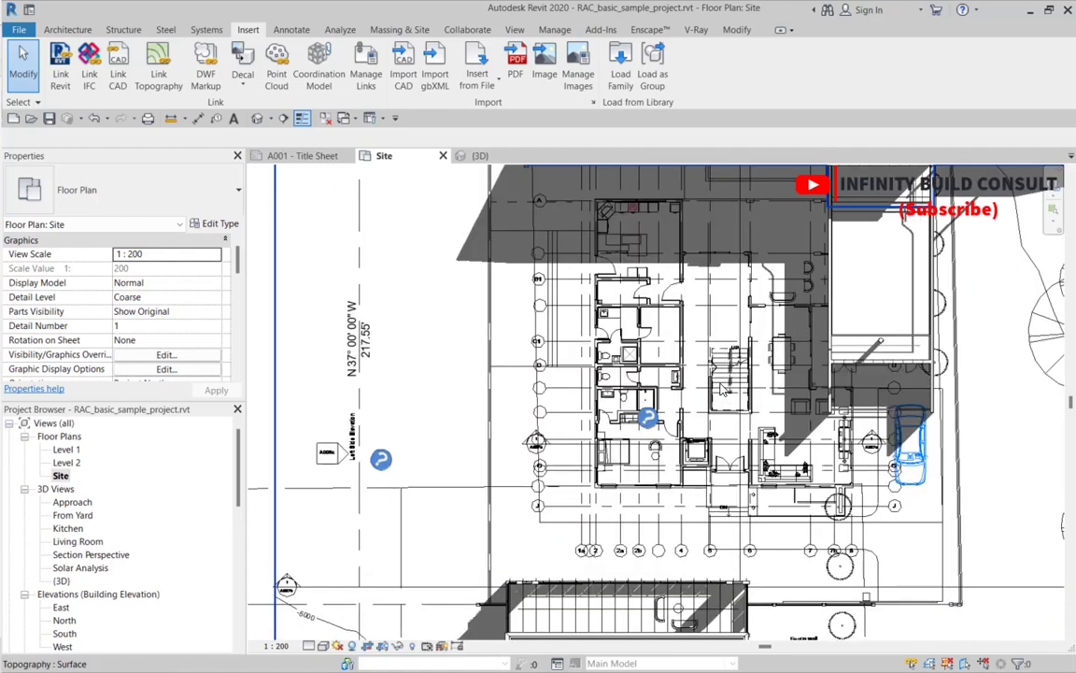
scroll(575, 352, "down", 4)
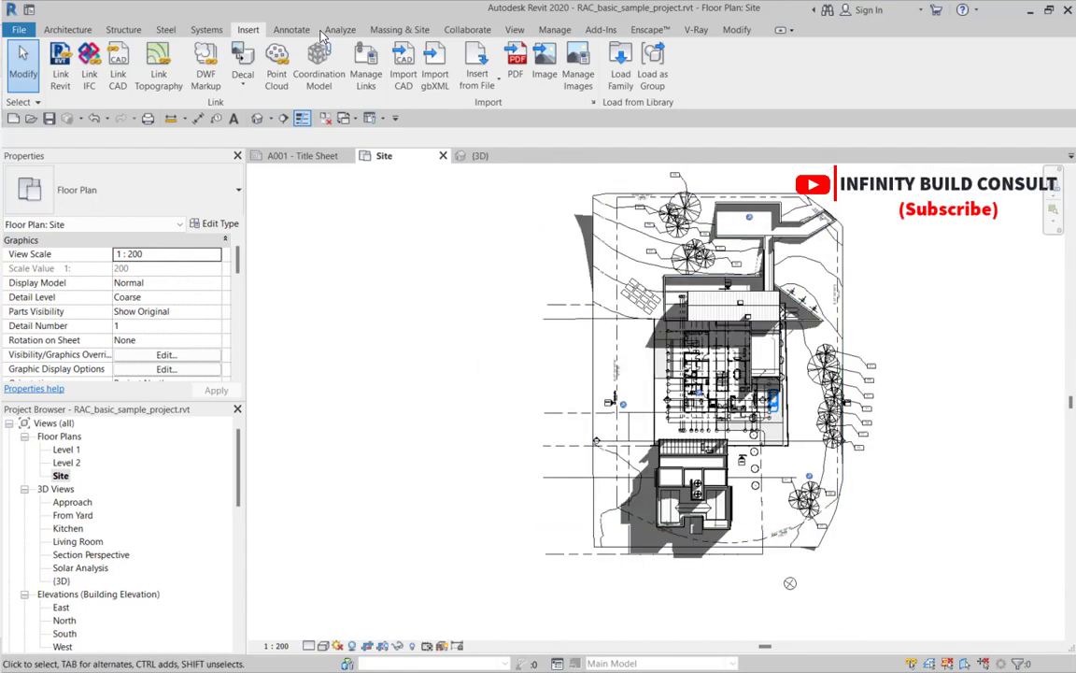
left_click(261, 121)
scroll(728, 439, "up", 5)
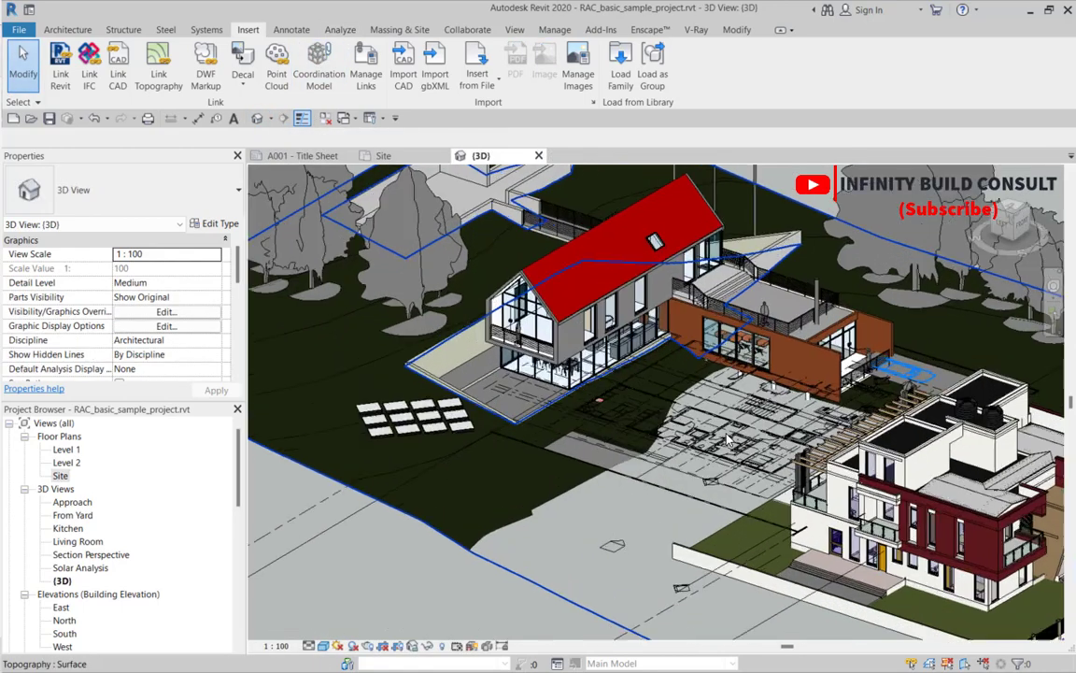
scroll(728, 439, "up", 2)
scroll(732, 432, "up", 2)
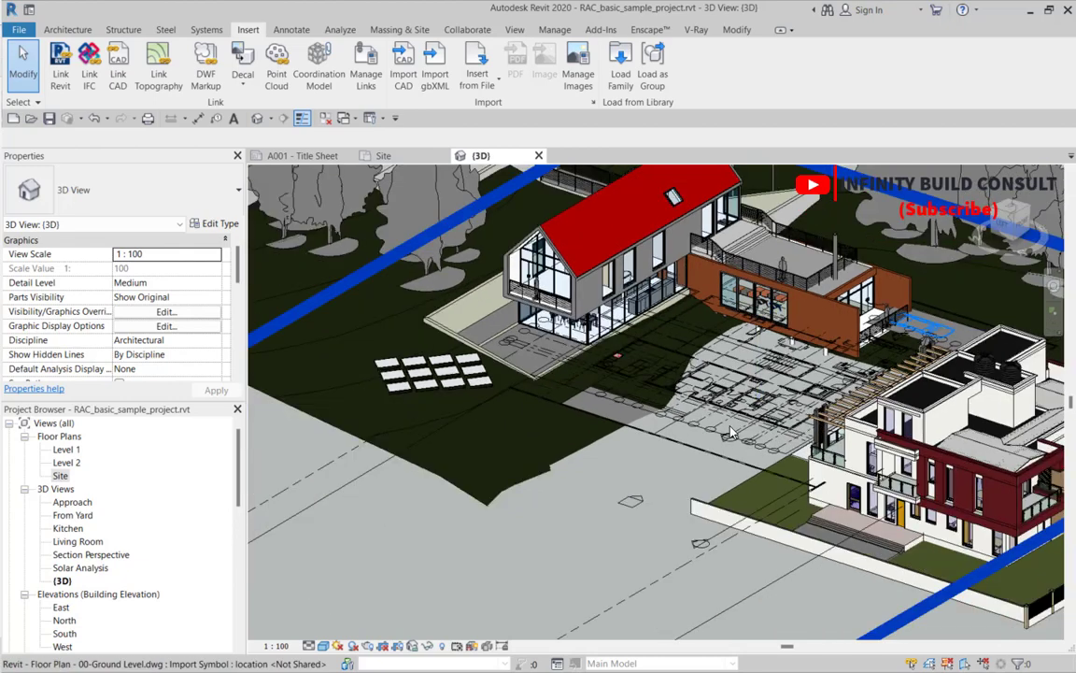
scroll(731, 432, "down", 4)
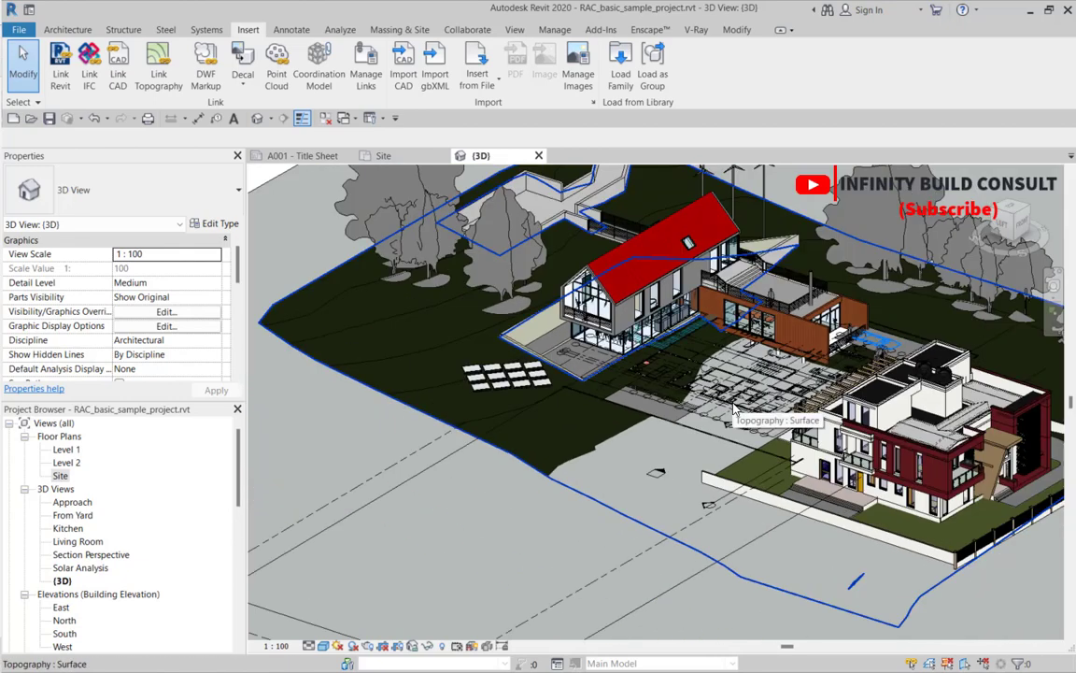
scroll(733, 408, "down", 1)
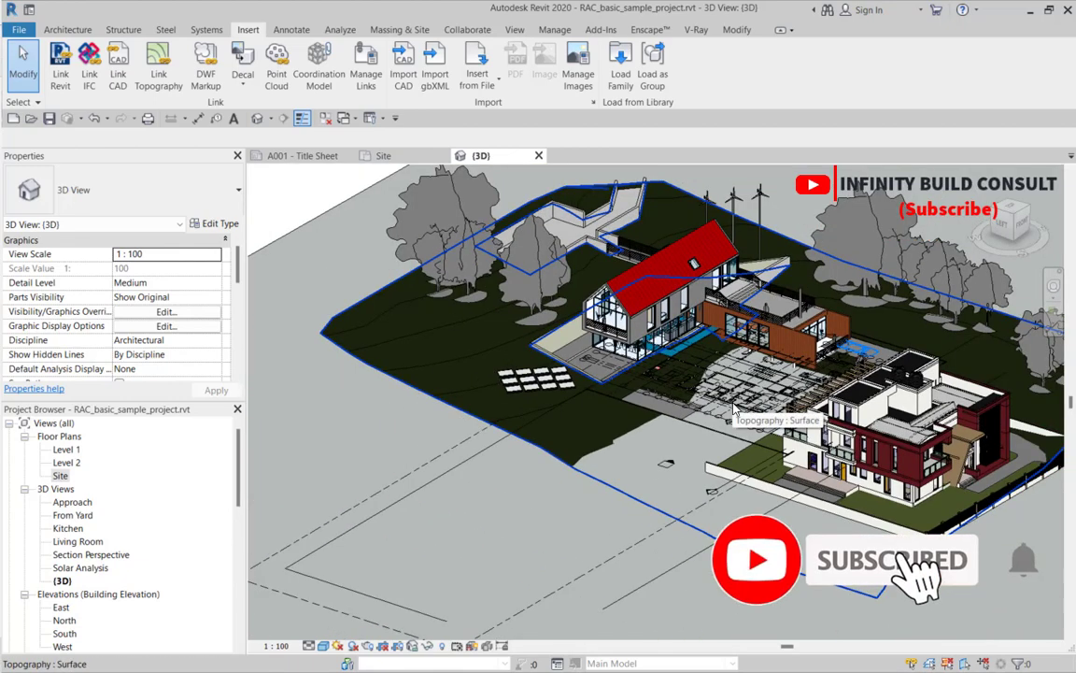
scroll(756, 375, "up", 2)
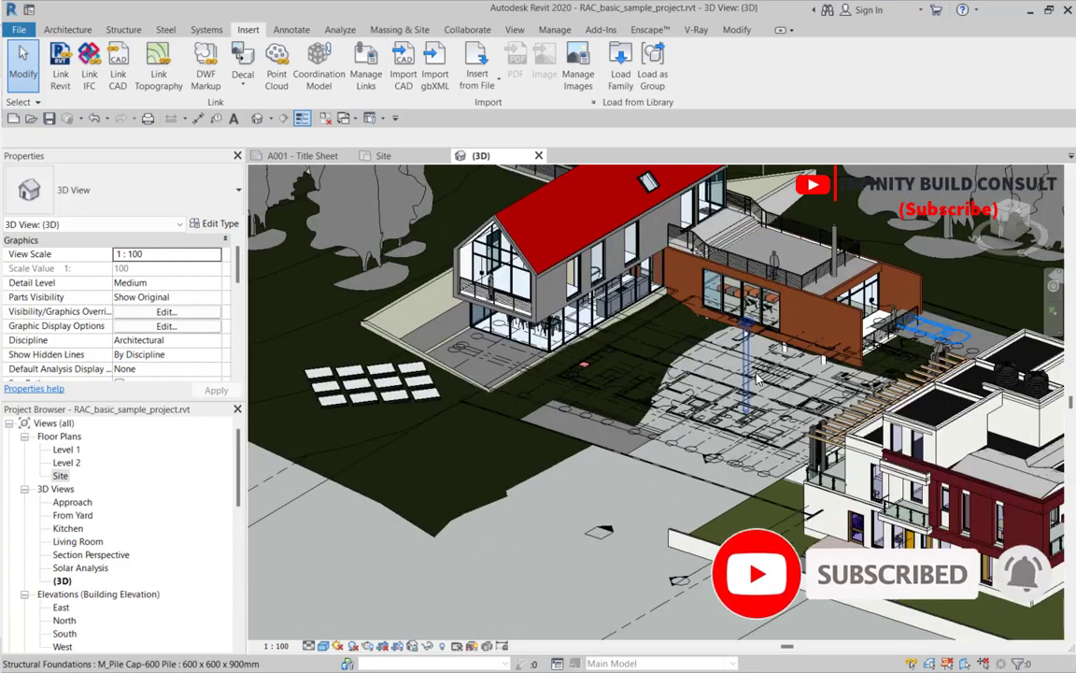
scroll(756, 378, "up", 1)
scroll(753, 393, "down", 3)
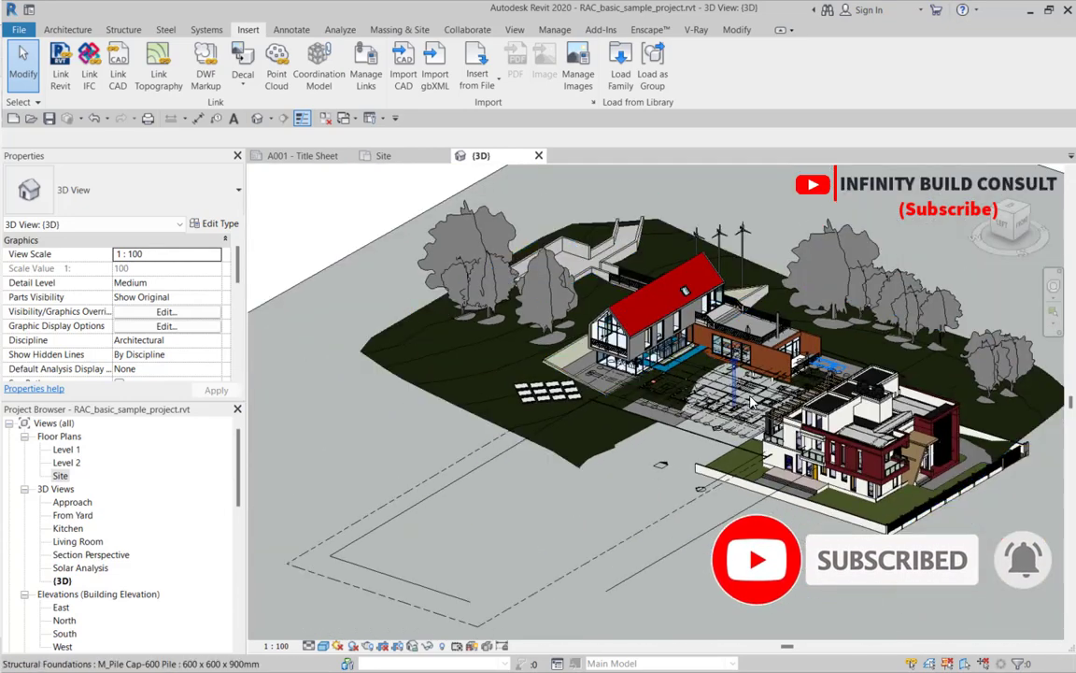
scroll(754, 401, "down", 2)
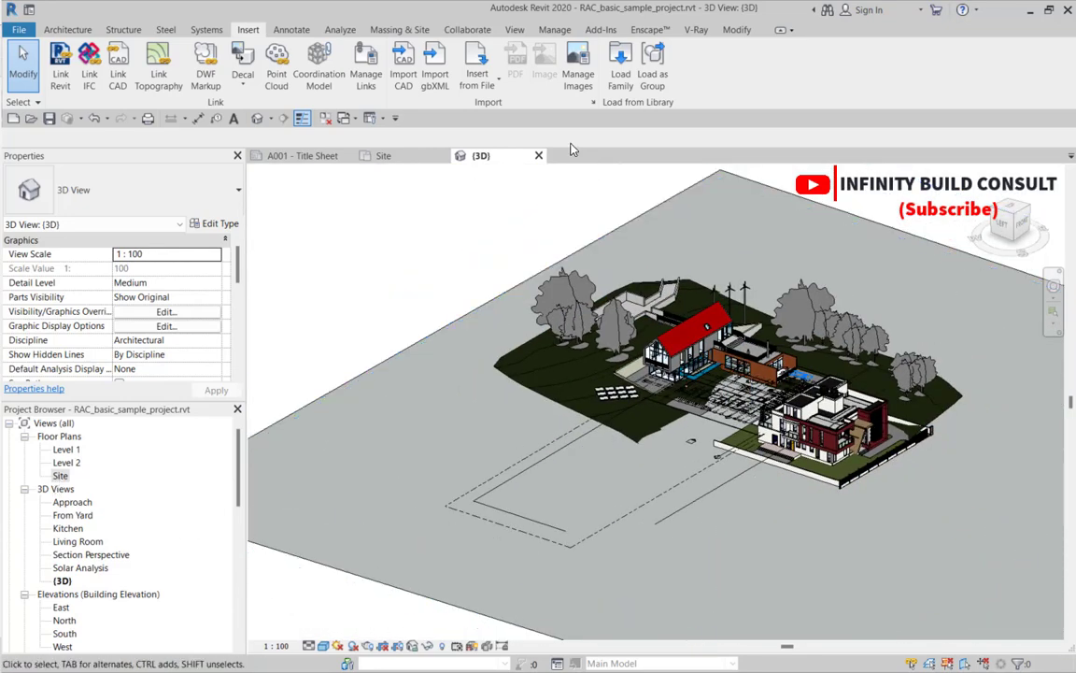
- Return to the Site floor plan and examine the linked drawing's area, selecting the topography there and clearing the selection
left_click(383, 155)
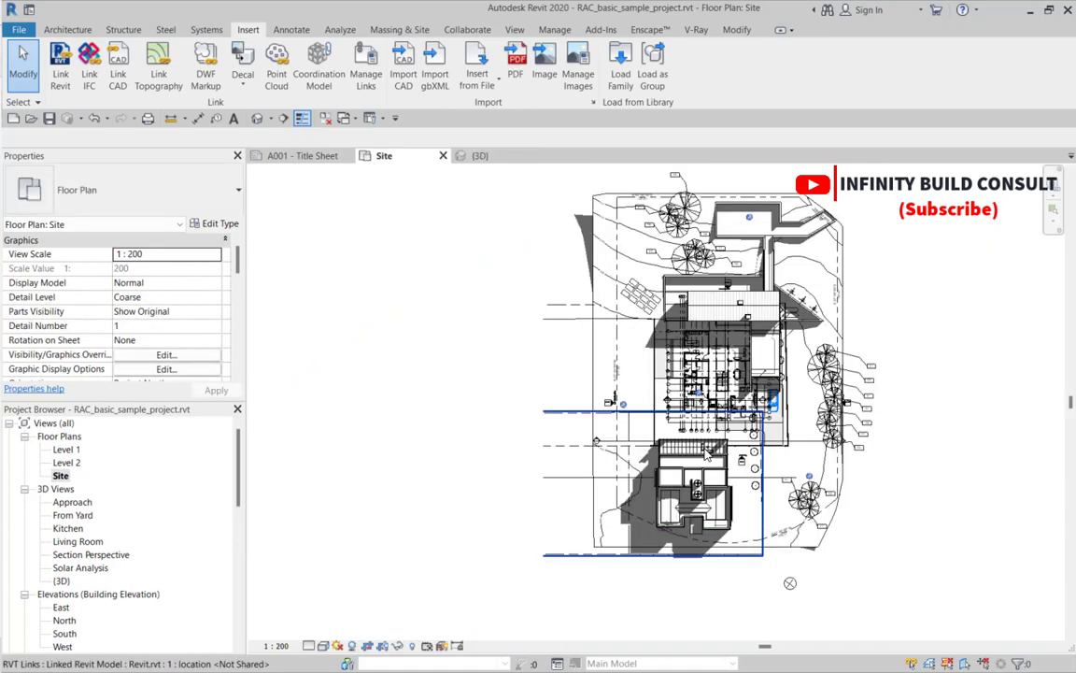
scroll(687, 411, "up", 2)
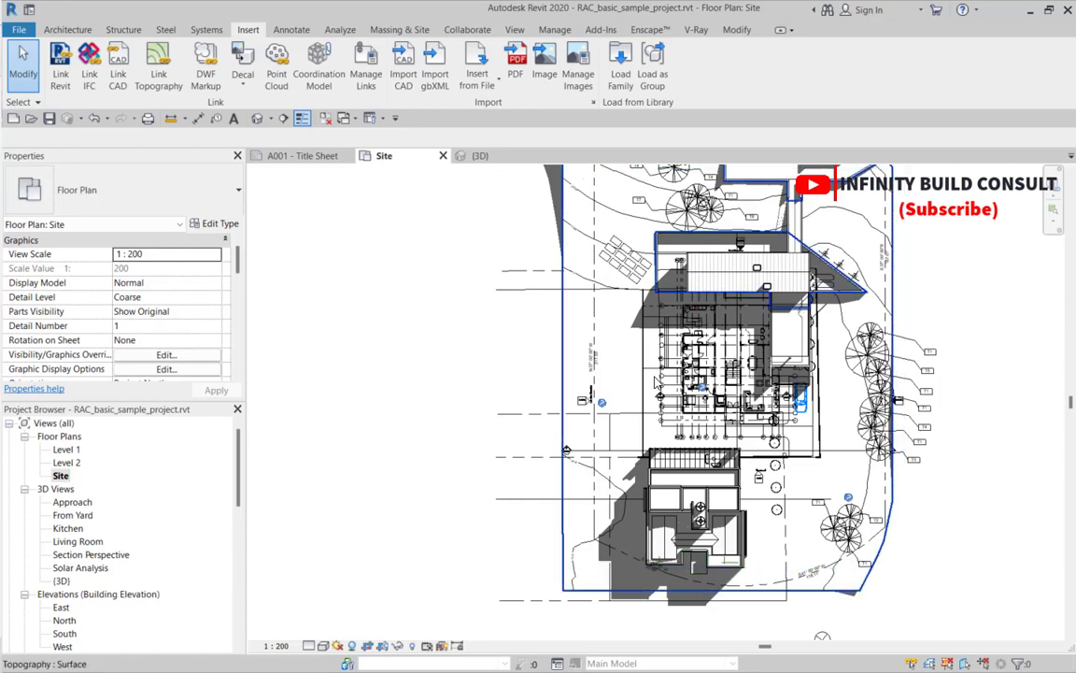
scroll(669, 358, "up", 3)
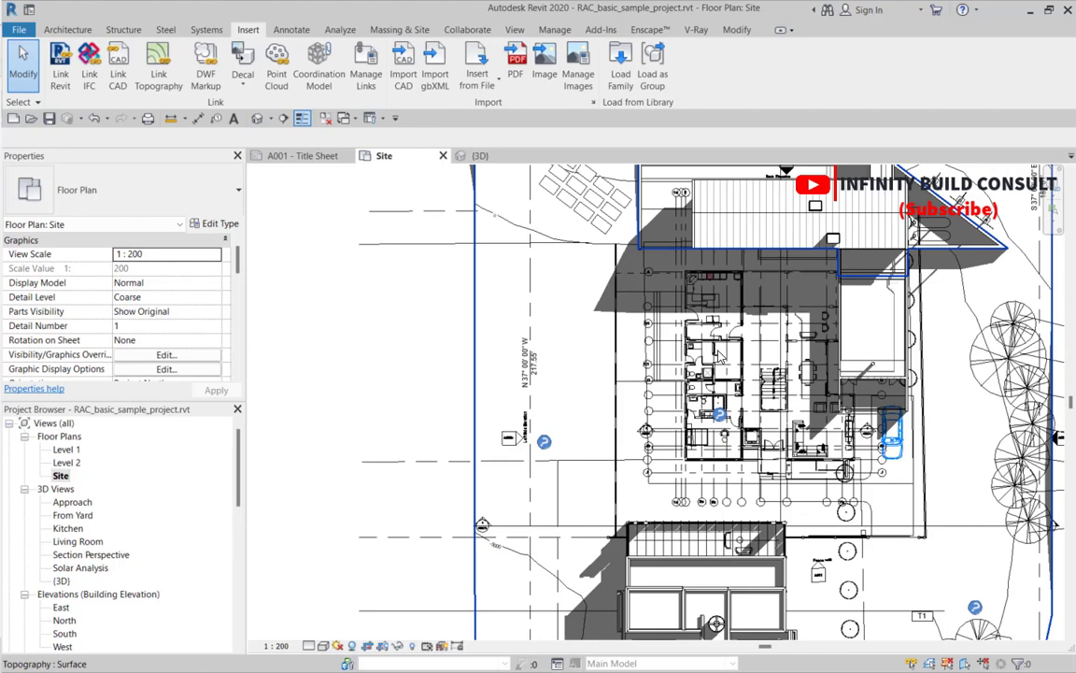
left_click(863, 478)
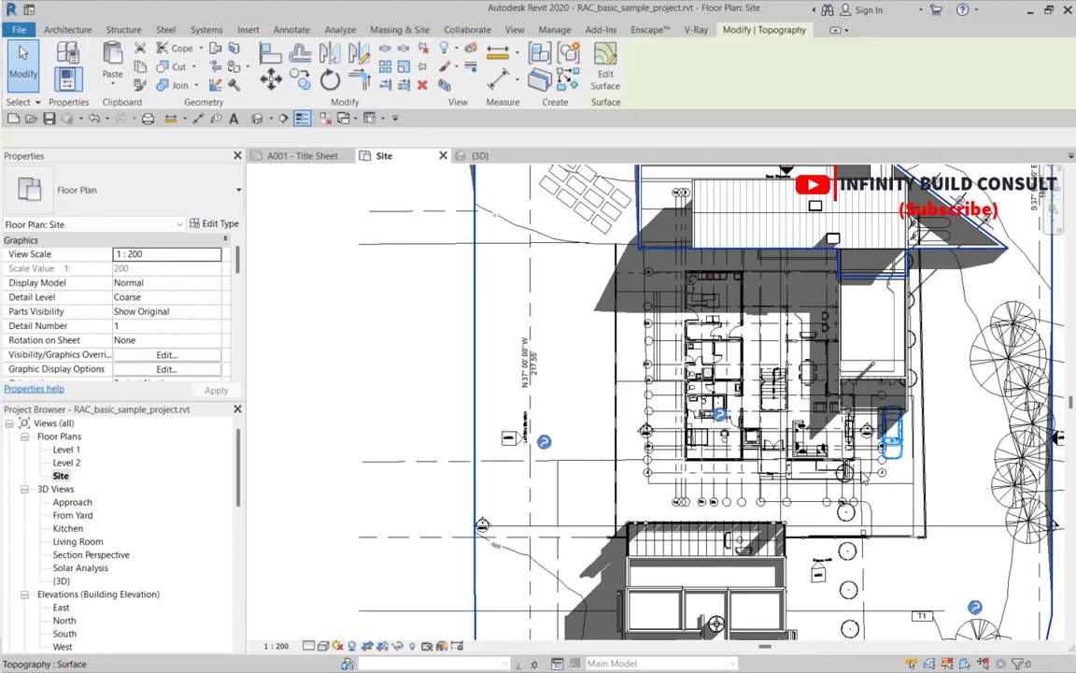
scroll(853, 421, "down", 6)
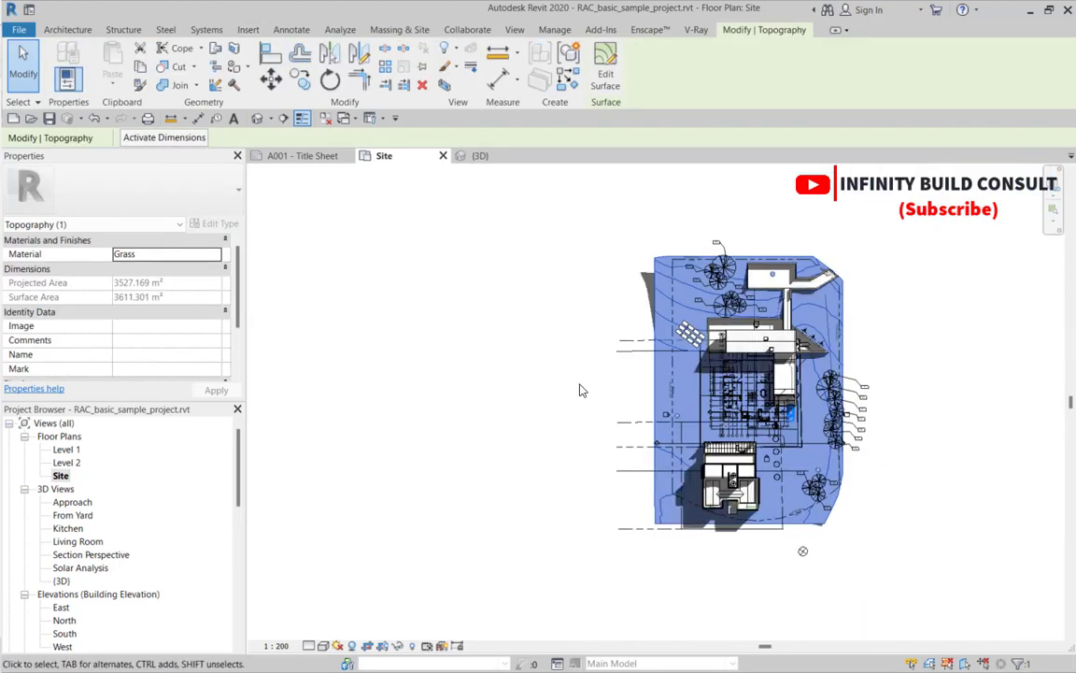
left_click(579, 391)
scroll(569, 367, "up", 2)
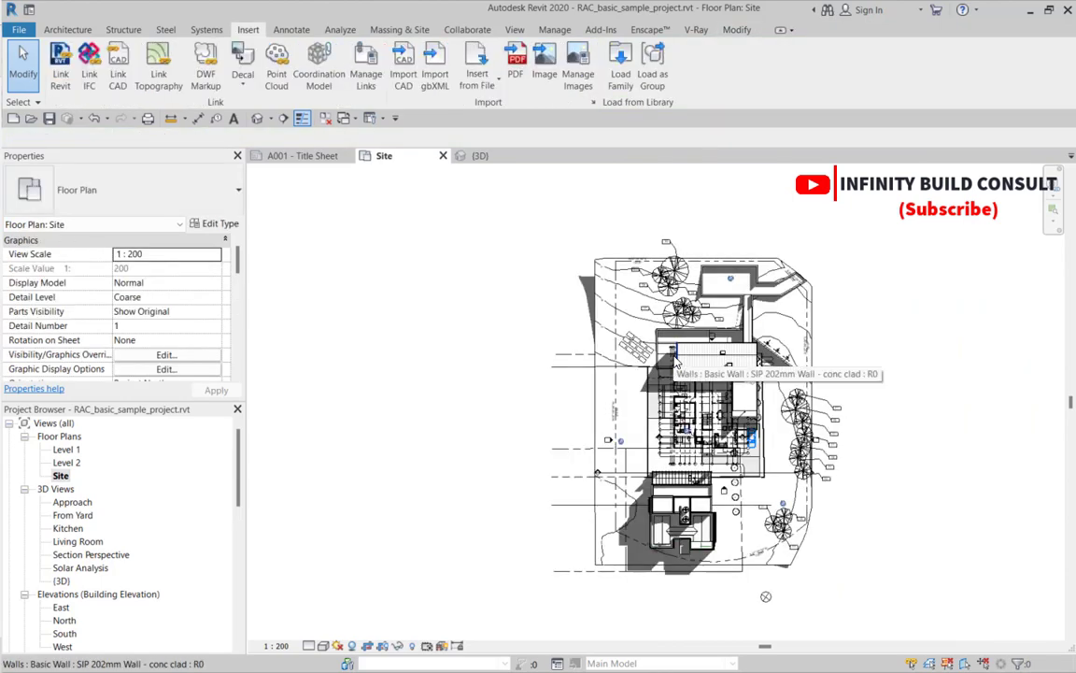
scroll(659, 355, "down", 2)
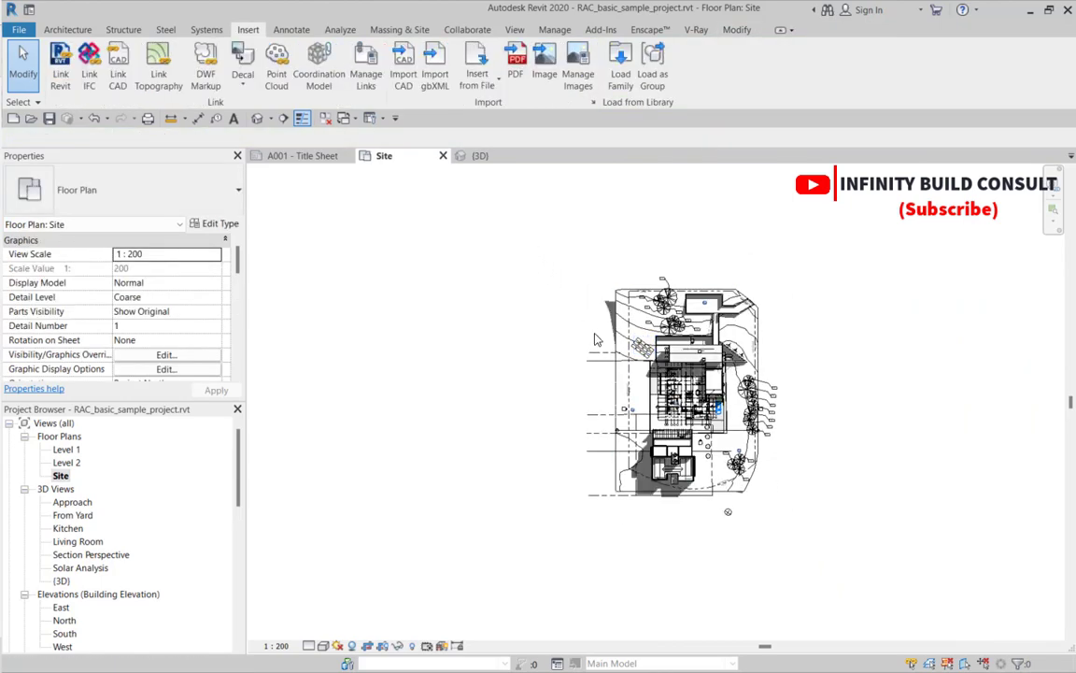
- Select everything in the Site plan, review its category list, and open the selection Filter with every category unchecked
left_click_drag(469, 208, 822, 558)
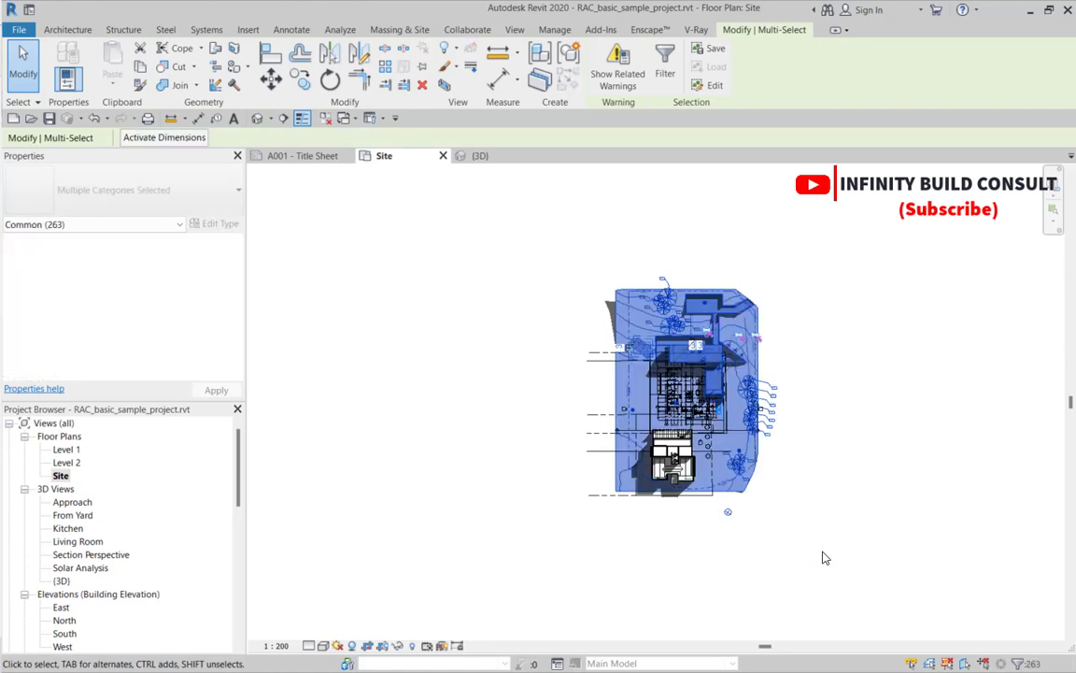
left_click(60, 226)
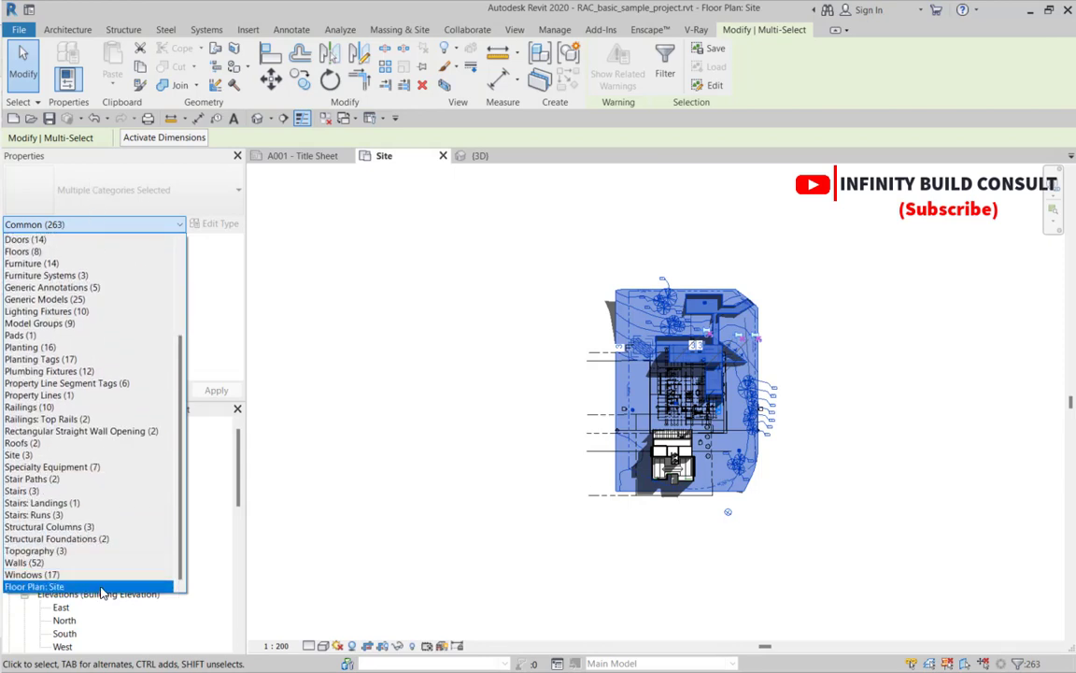
left_click(112, 190)
left_click(663, 79)
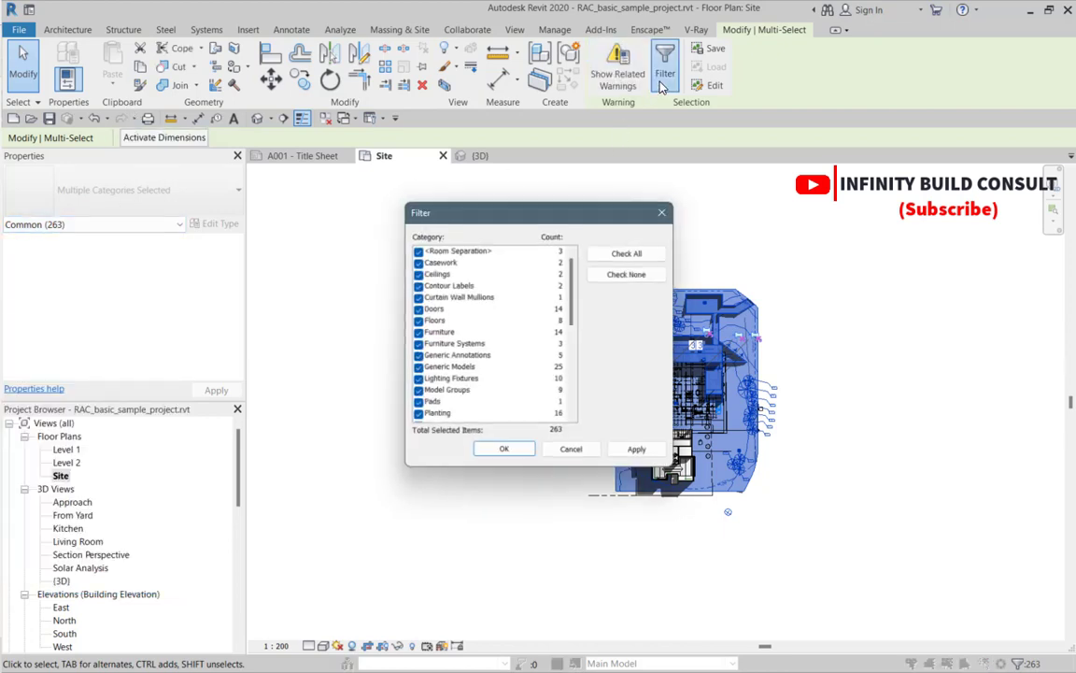
left_click(630, 272)
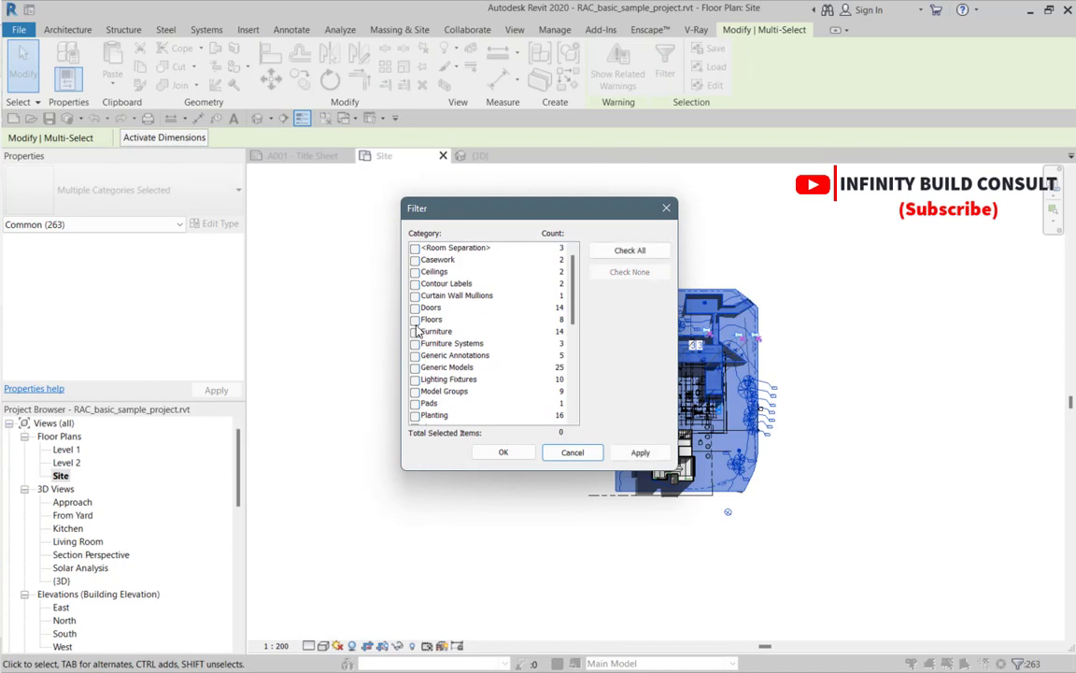
- Look through the Filter's categories for the linked CAD drawing, then cancel the Filter and clear the selection
scroll(430, 374, "down", 5)
scroll(427, 353, "down", 2)
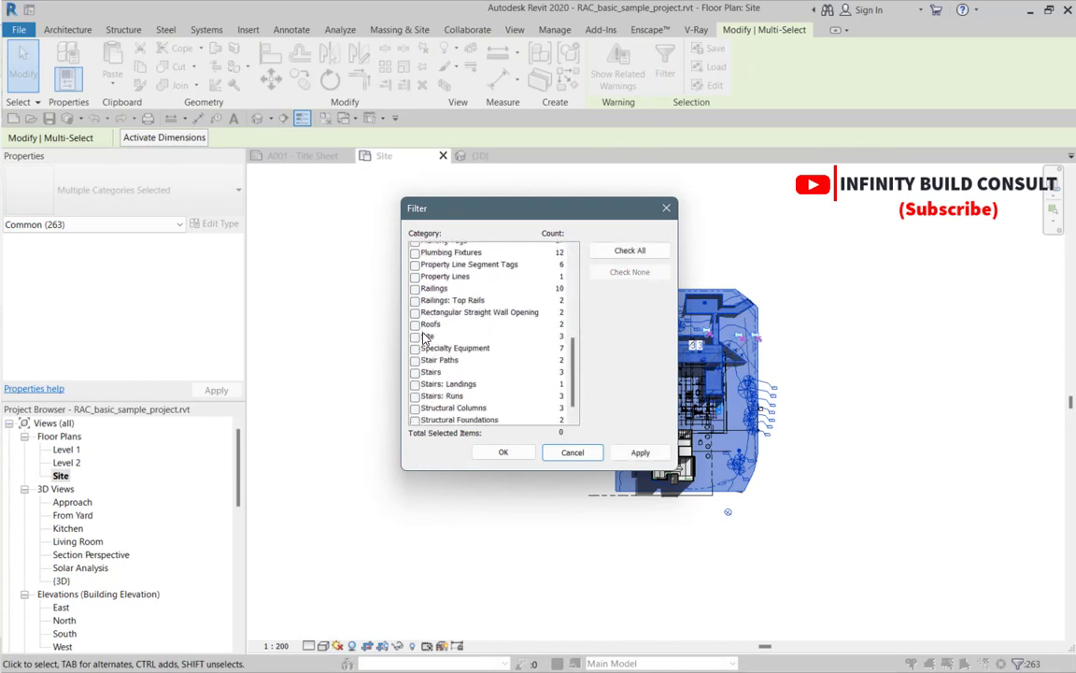
scroll(432, 353, "up", 4)
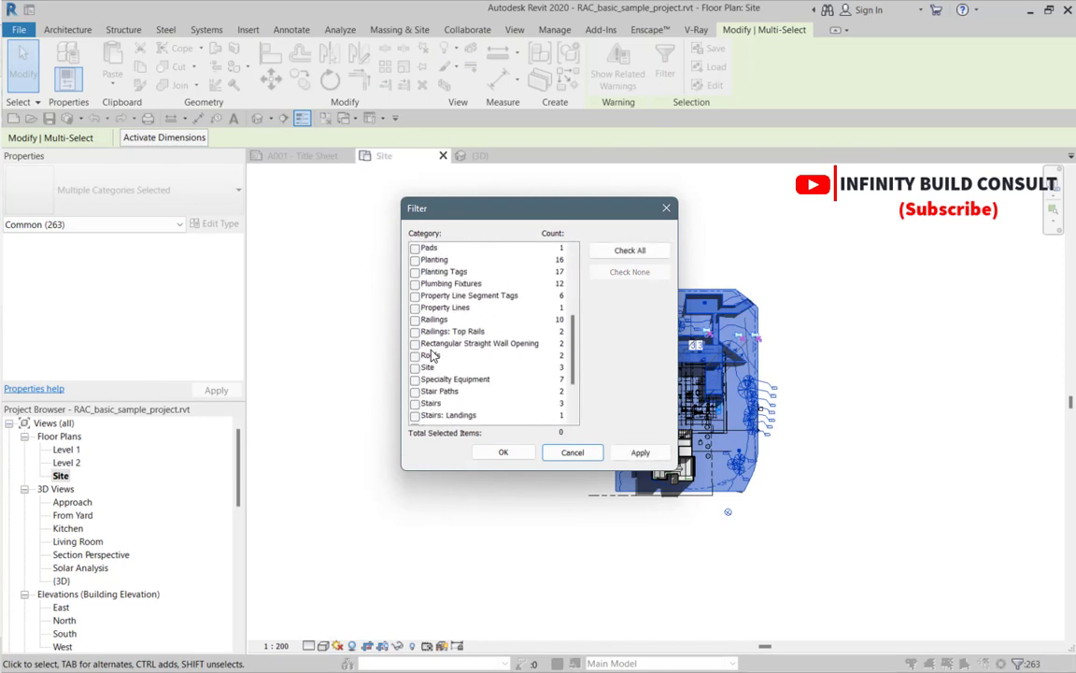
scroll(446, 319, "up", 2)
scroll(446, 315, "up", 1)
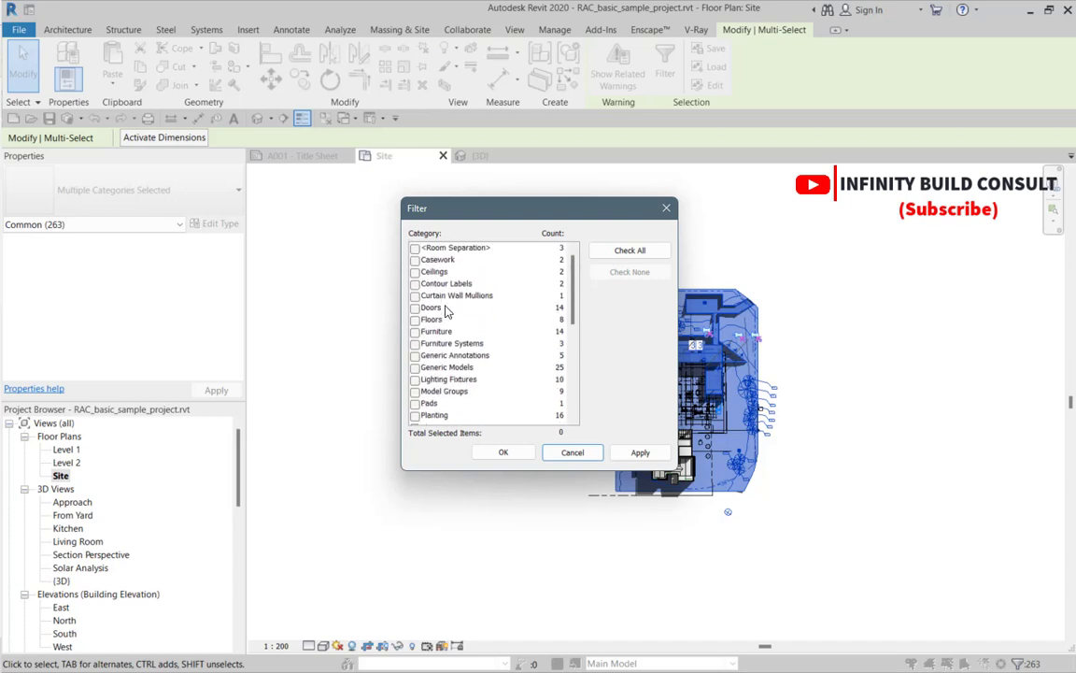
scroll(446, 307, "down", 5)
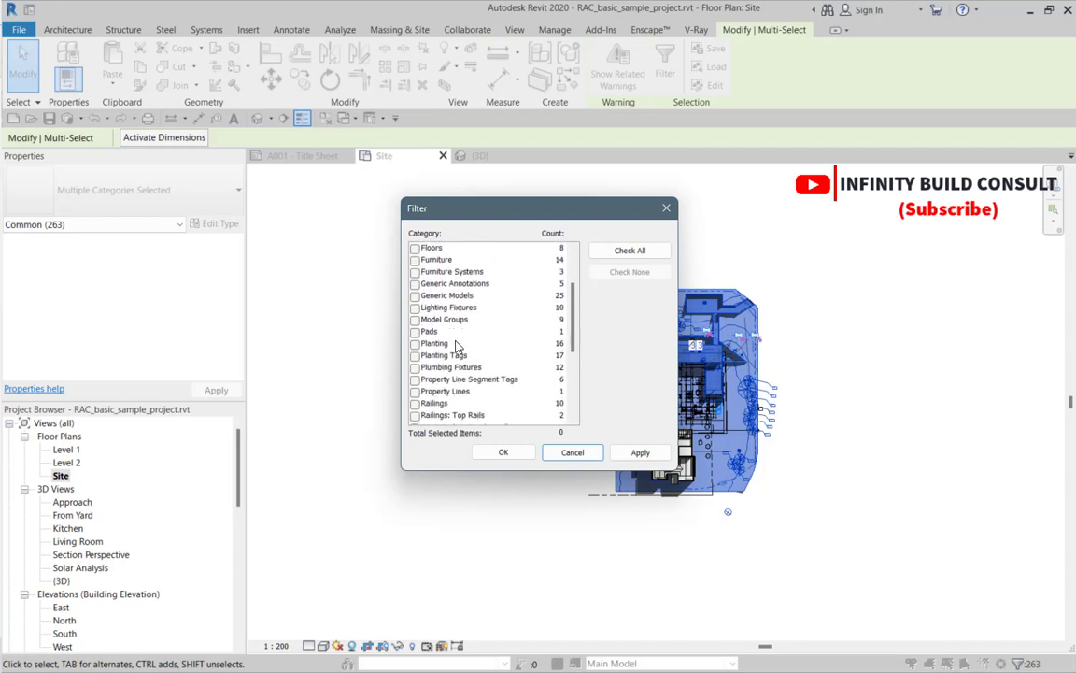
scroll(458, 350, "down", 4)
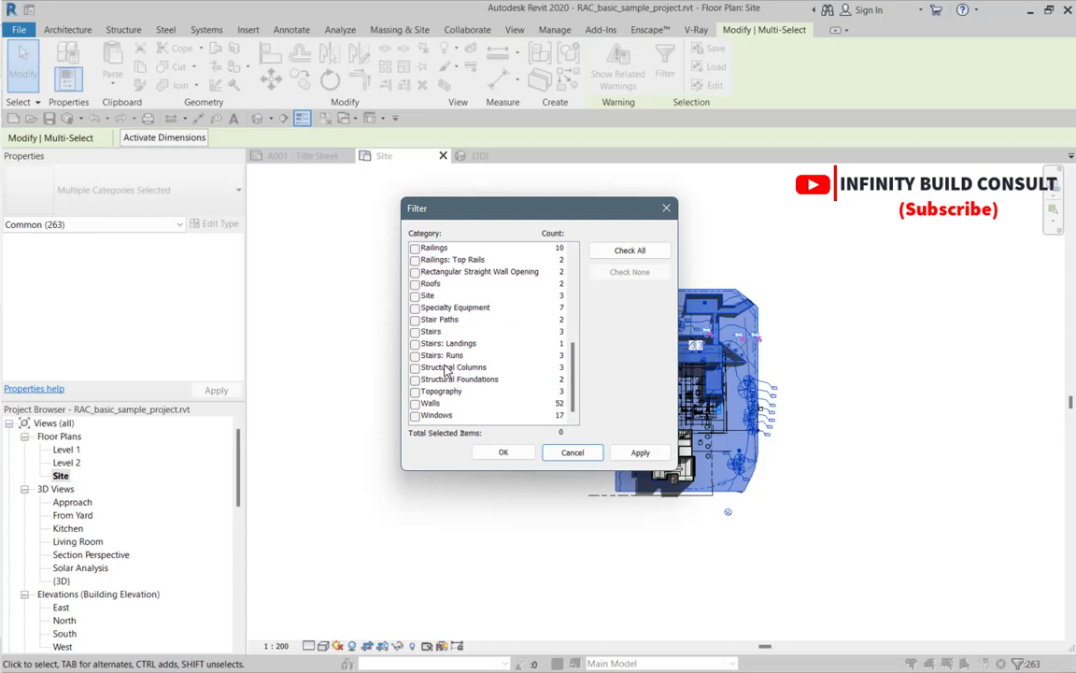
scroll(449, 355, "up", 3)
scroll(448, 356, "up", 5)
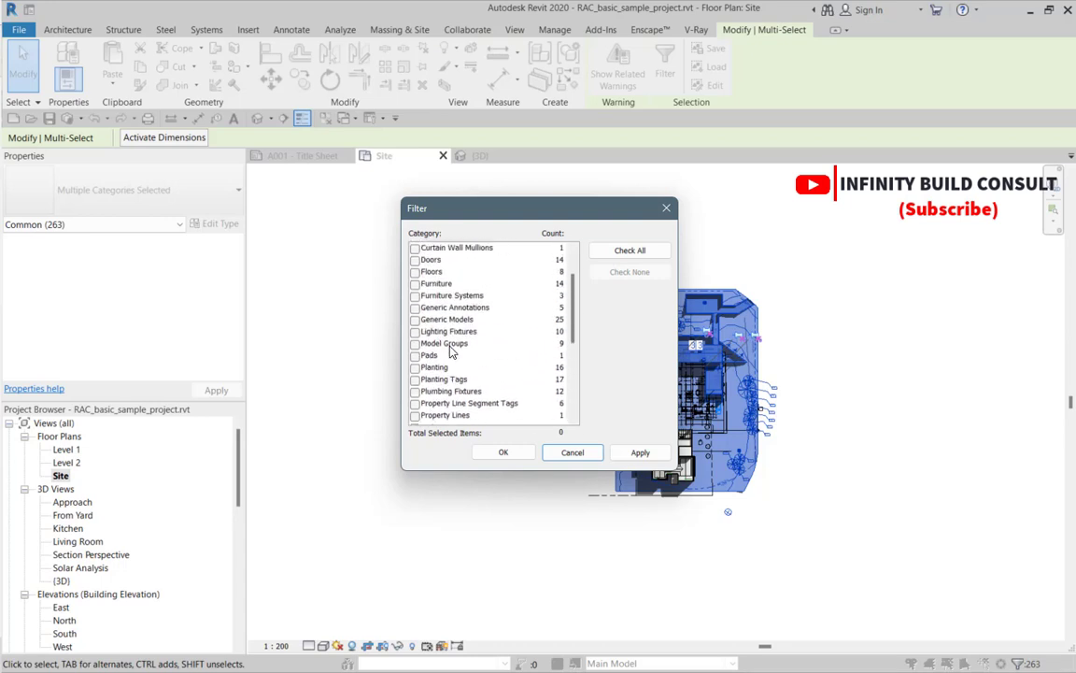
scroll(451, 350, "up", 1)
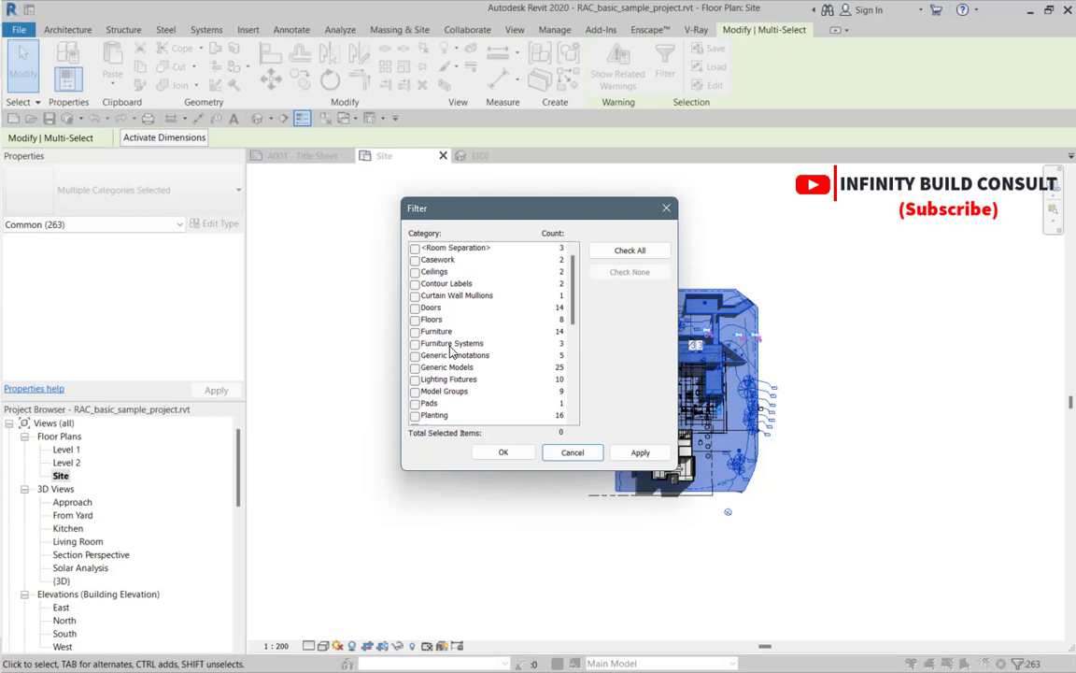
scroll(452, 351, "down", 1)
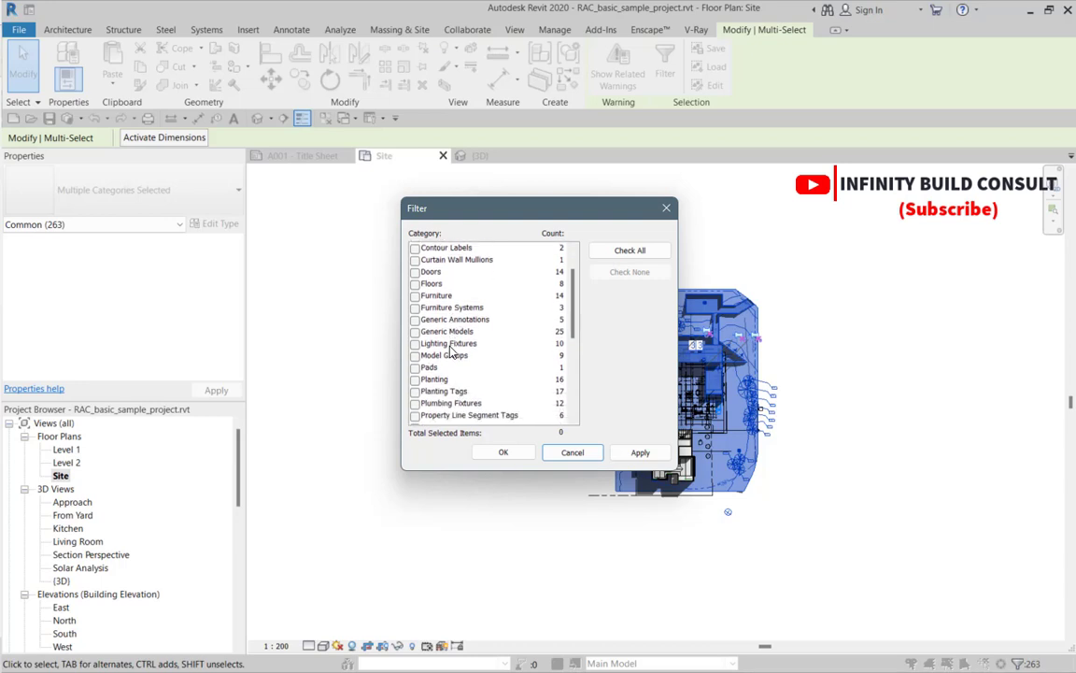
scroll(451, 350, "down", 1)
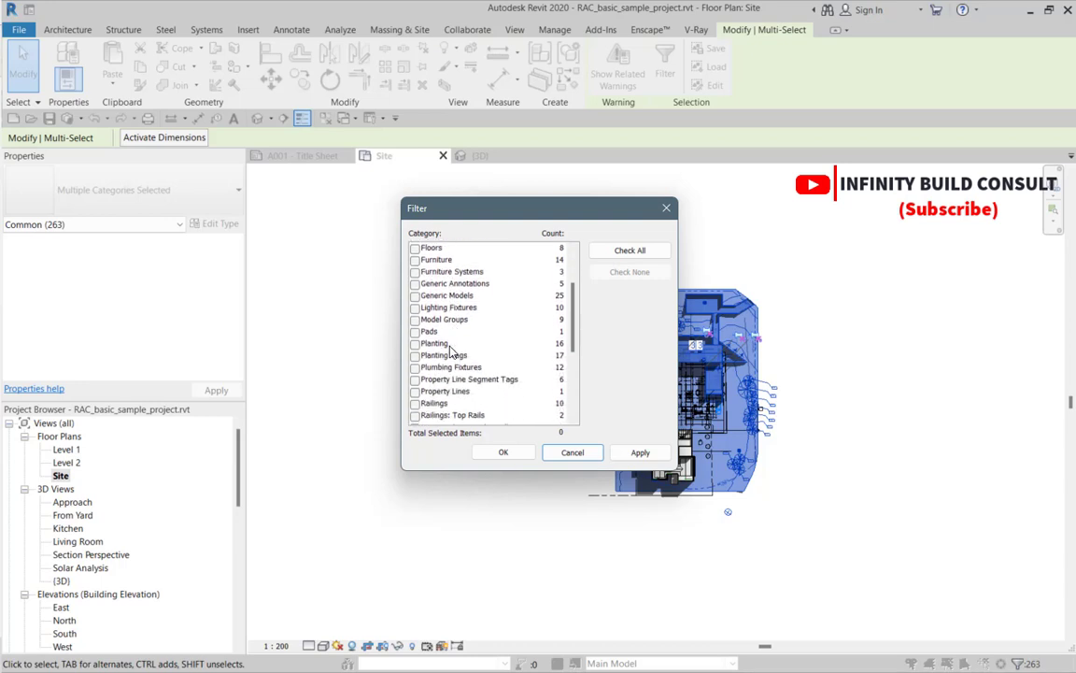
scroll(451, 350, "down", 2)
scroll(458, 354, "down", 3)
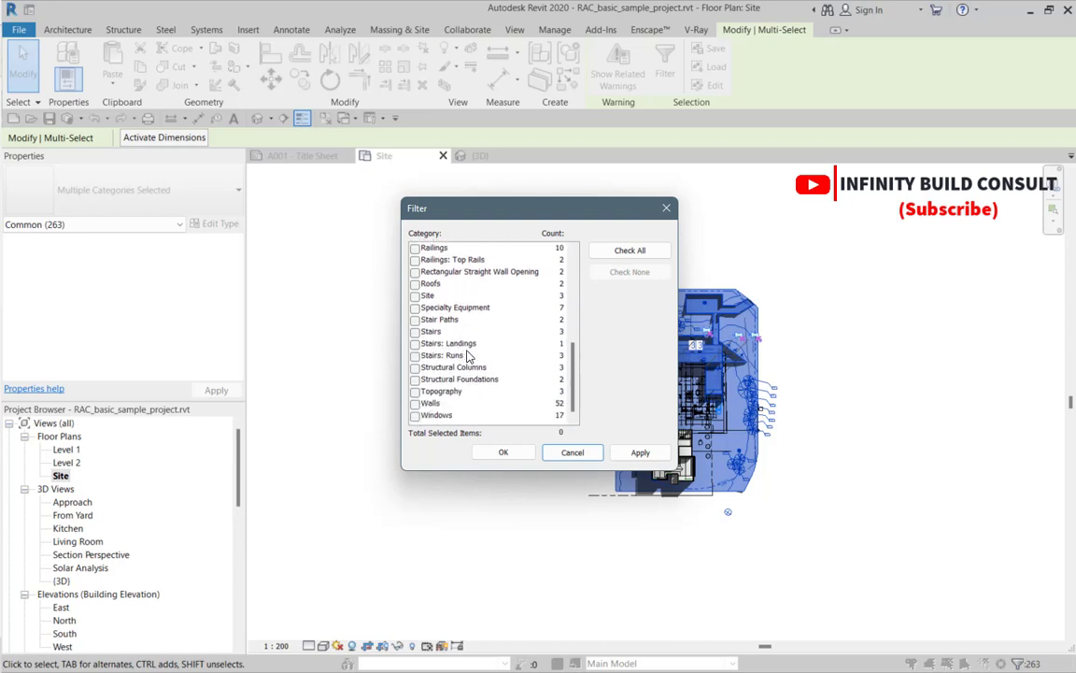
left_click(572, 452)
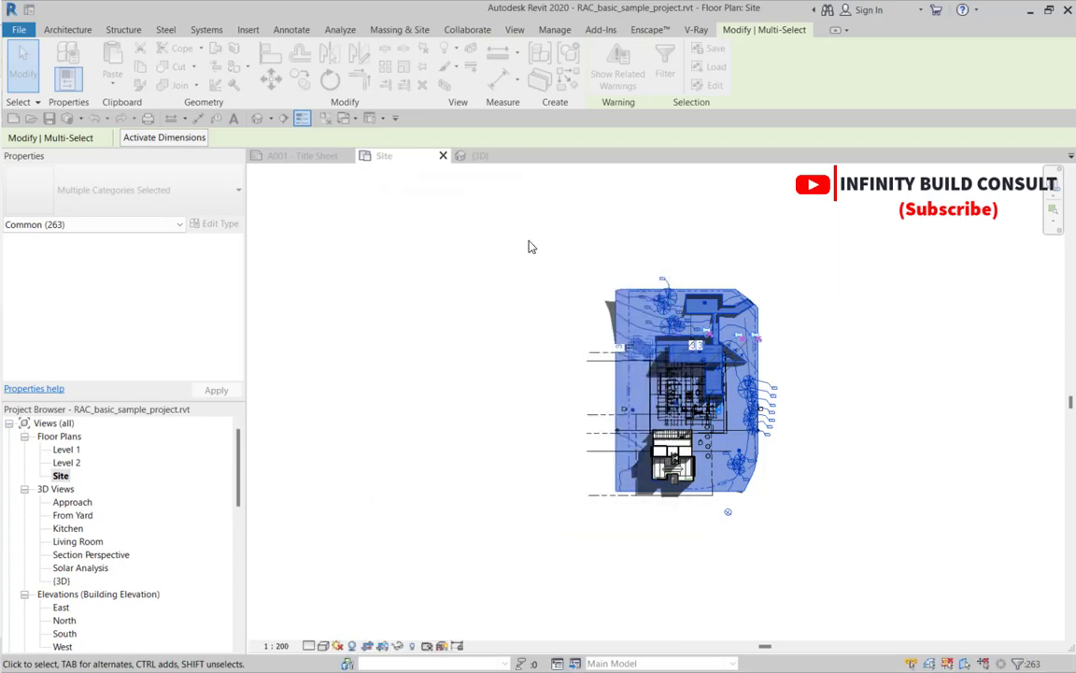
key("Escape")
- Try to pick the linked CAD floor plan in the default 3D view, clearing the topography selection and cycling through overlapping elements
left_click(480, 156)
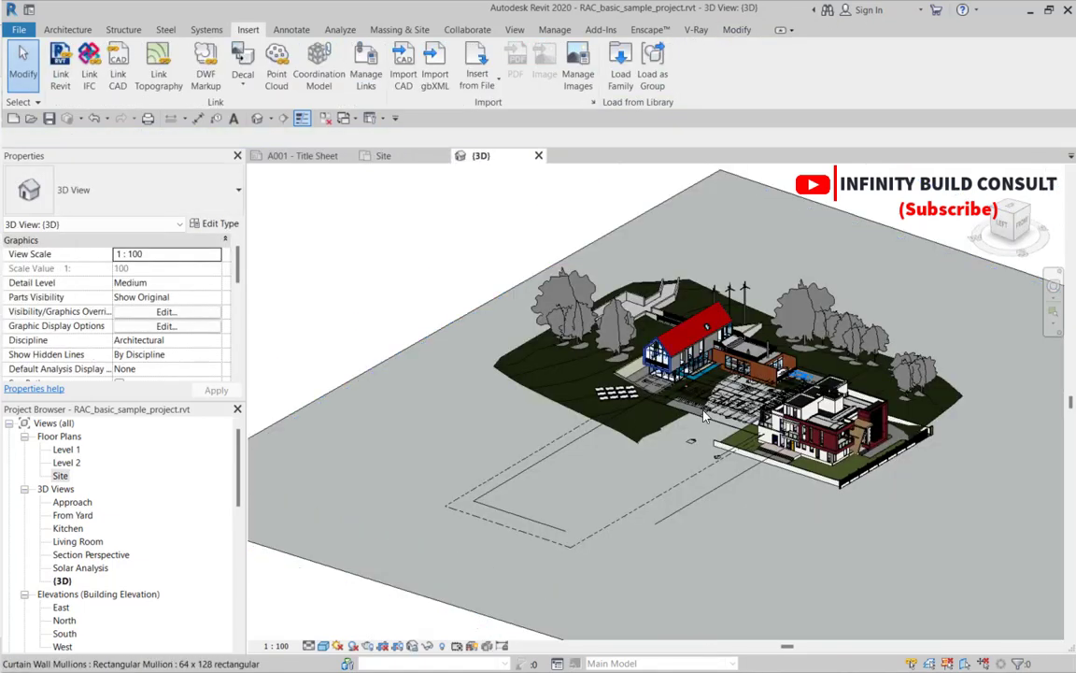
scroll(706, 417, "up", 5)
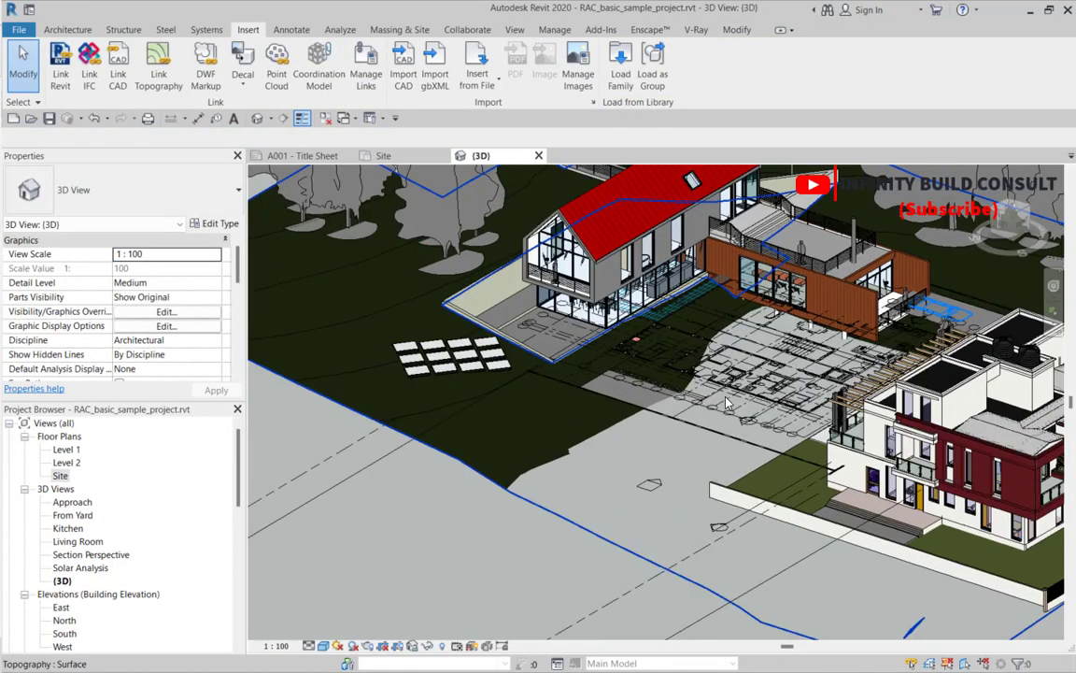
left_click(727, 402)
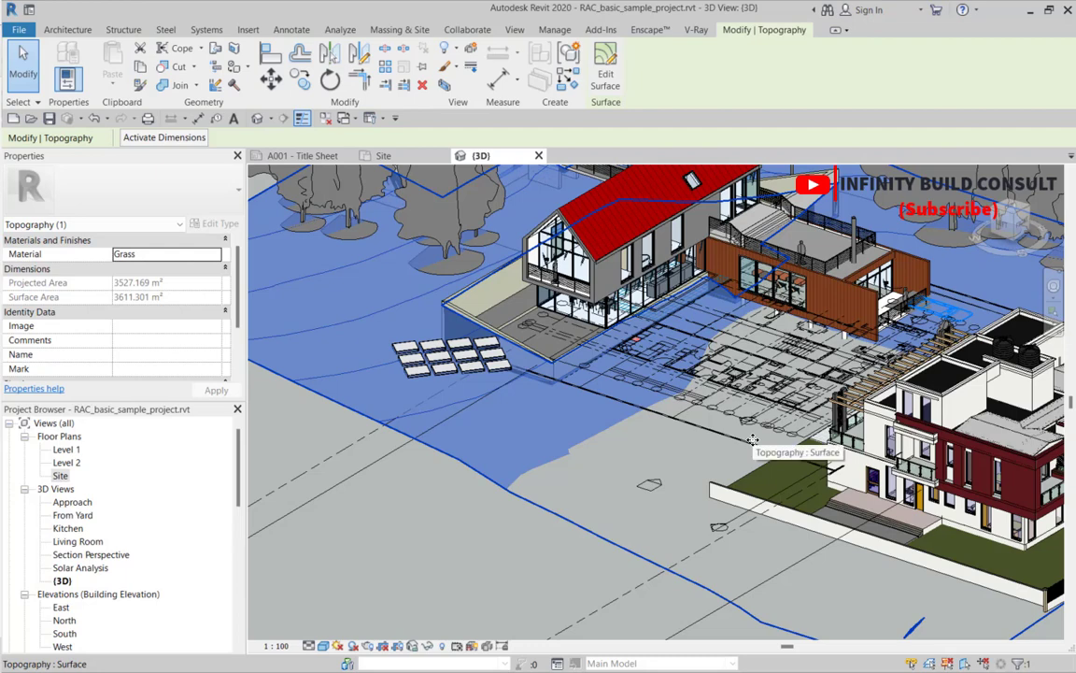
key("Escape")
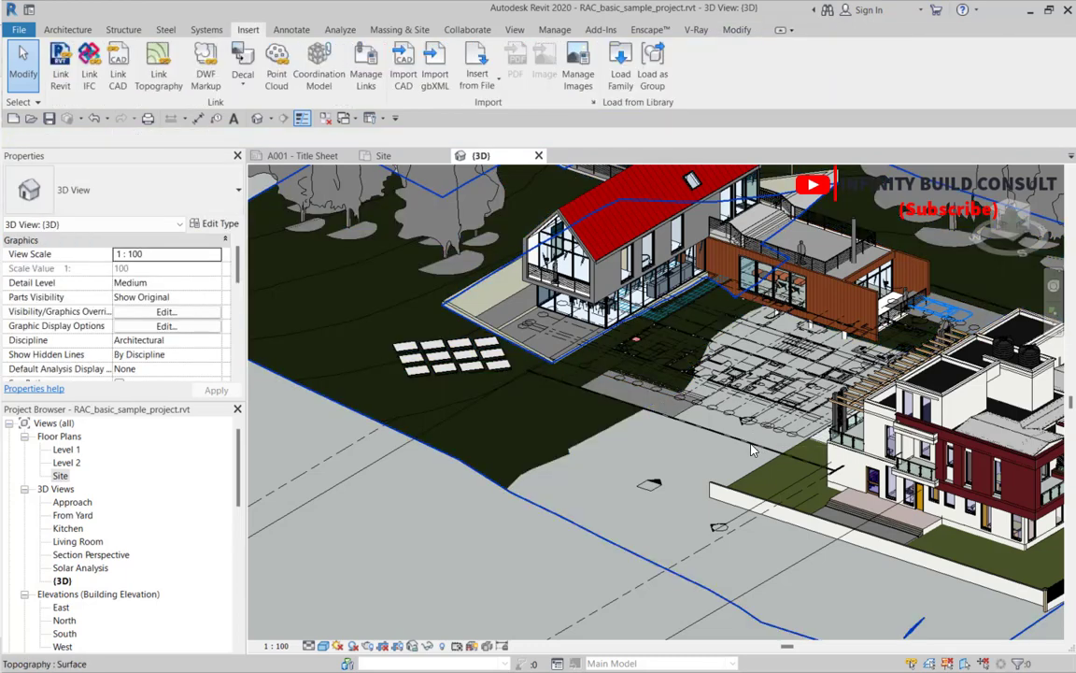
key("Tab")
key("Tab")
key("Tab")
key("Tab")
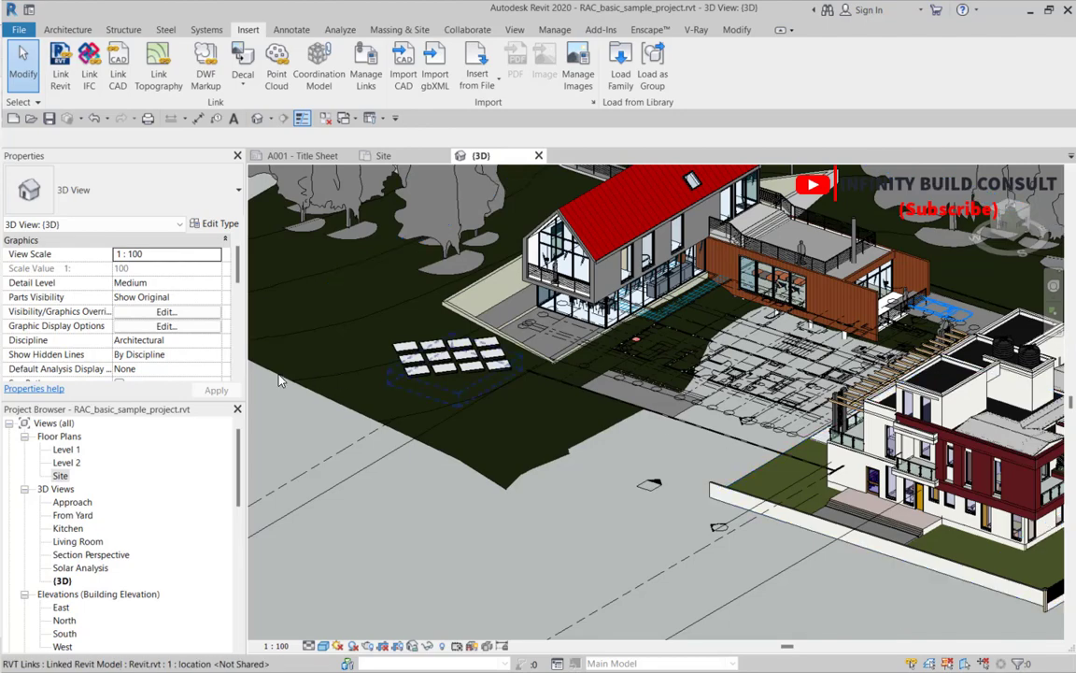
- Reopen the Site floor plan, try to pick the linked drawing beside the parked car, and clear the resulting selection
left_click(62, 476)
double_click(62, 476)
scroll(766, 398, "up", 5)
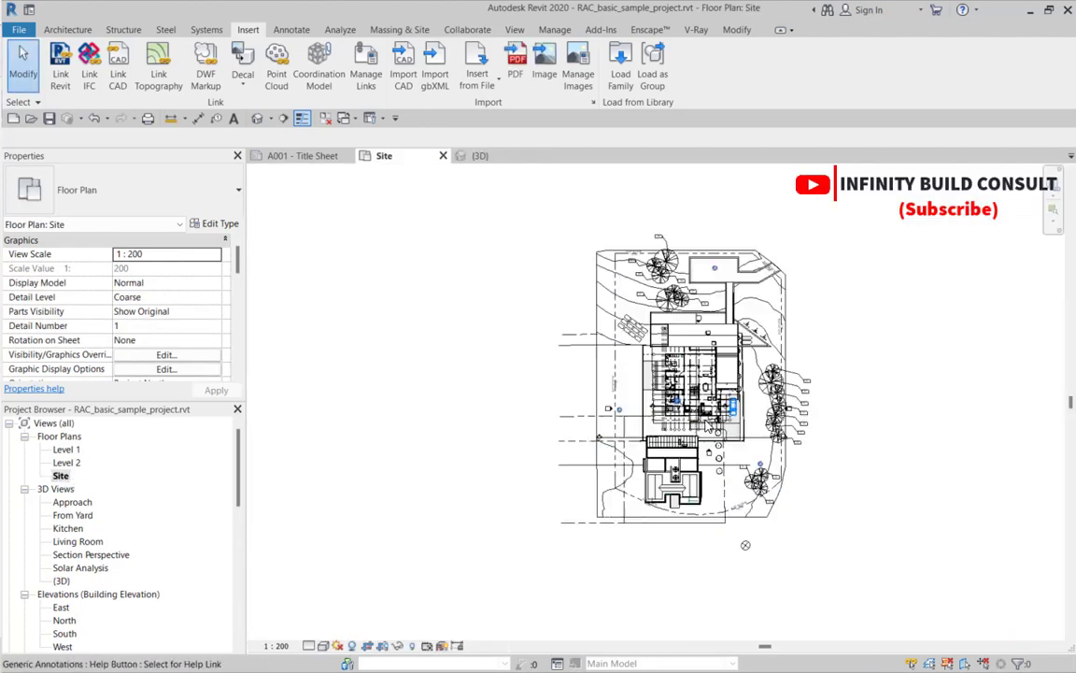
scroll(766, 397, "up", 2)
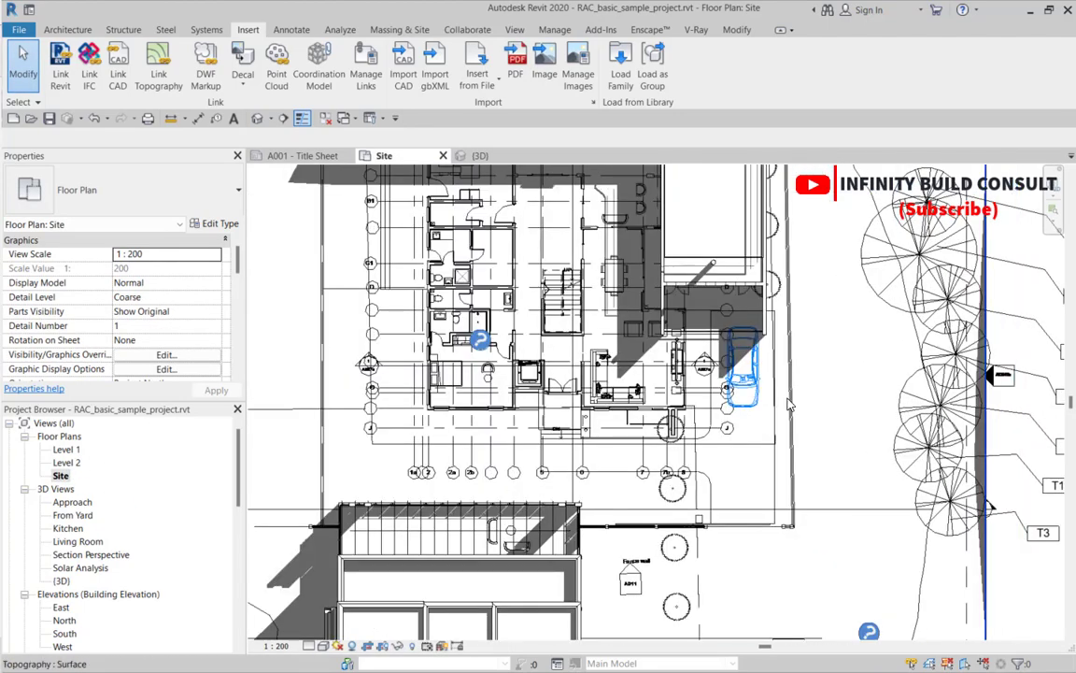
left_click(794, 406)
scroll(795, 406, "down", 5)
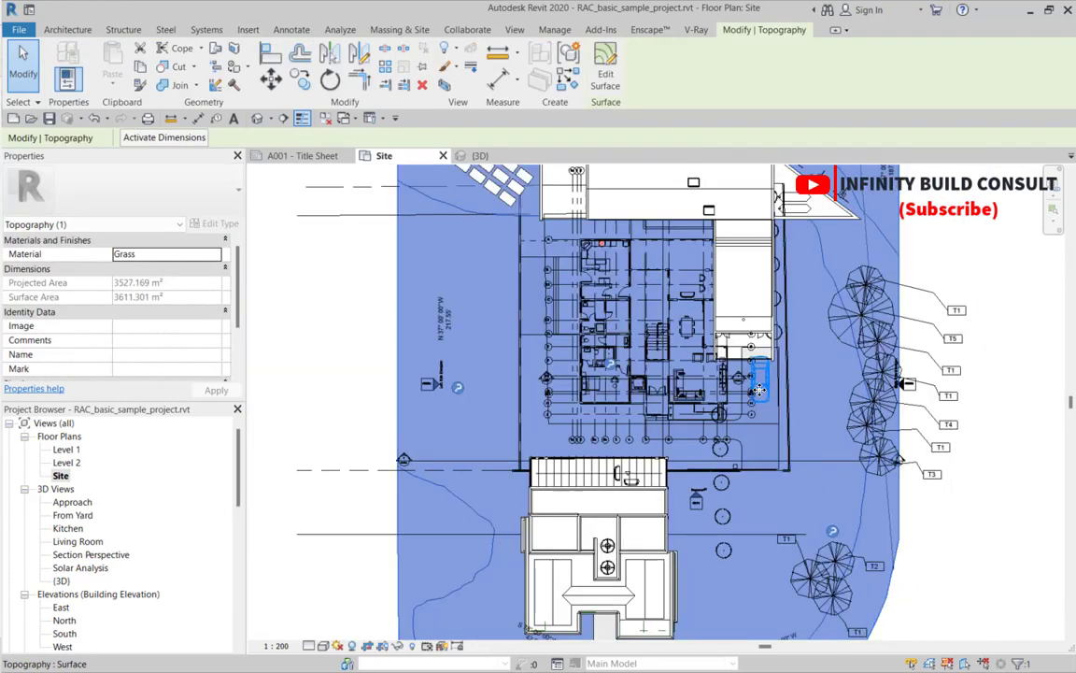
left_click(451, 321)
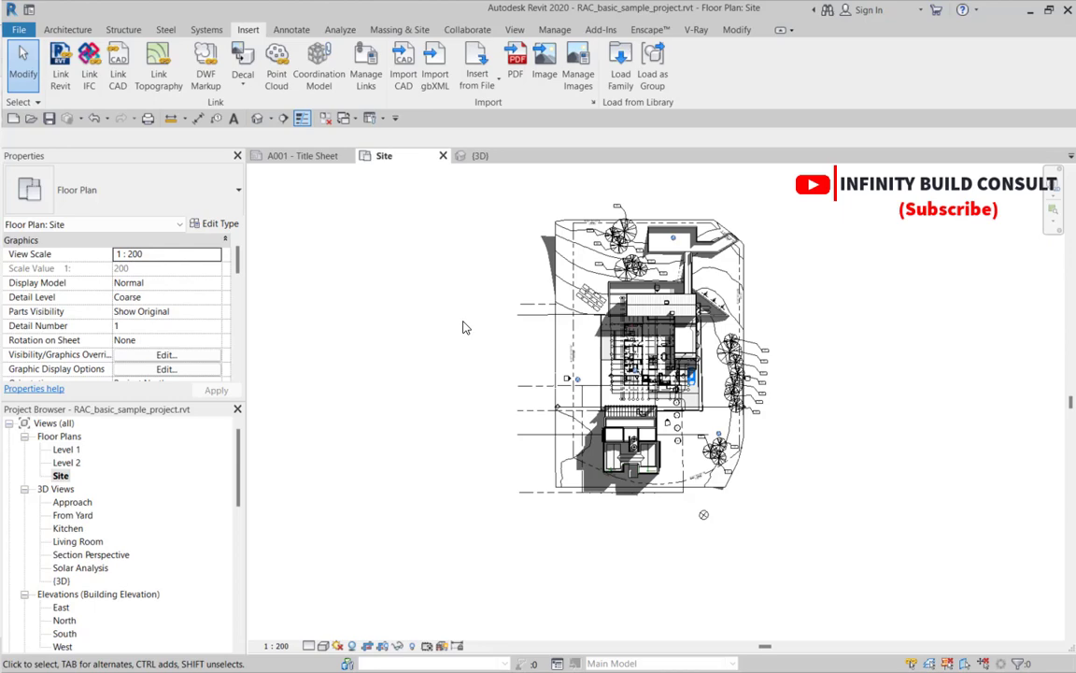
- Select the linked Revit - Floor Plan - 00-Ground Level.dwg by its outer line, move it west of the buildings, and deselect it
left_click(528, 314)
scroll(528, 314, "up", 1)
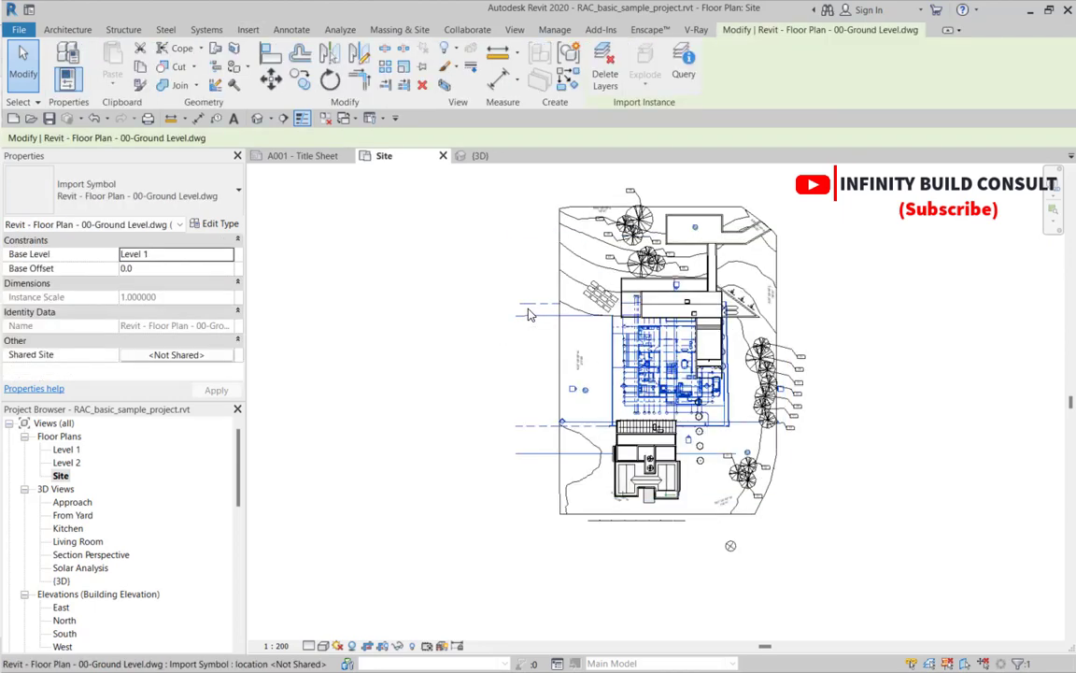
scroll(527, 314, "up", 2)
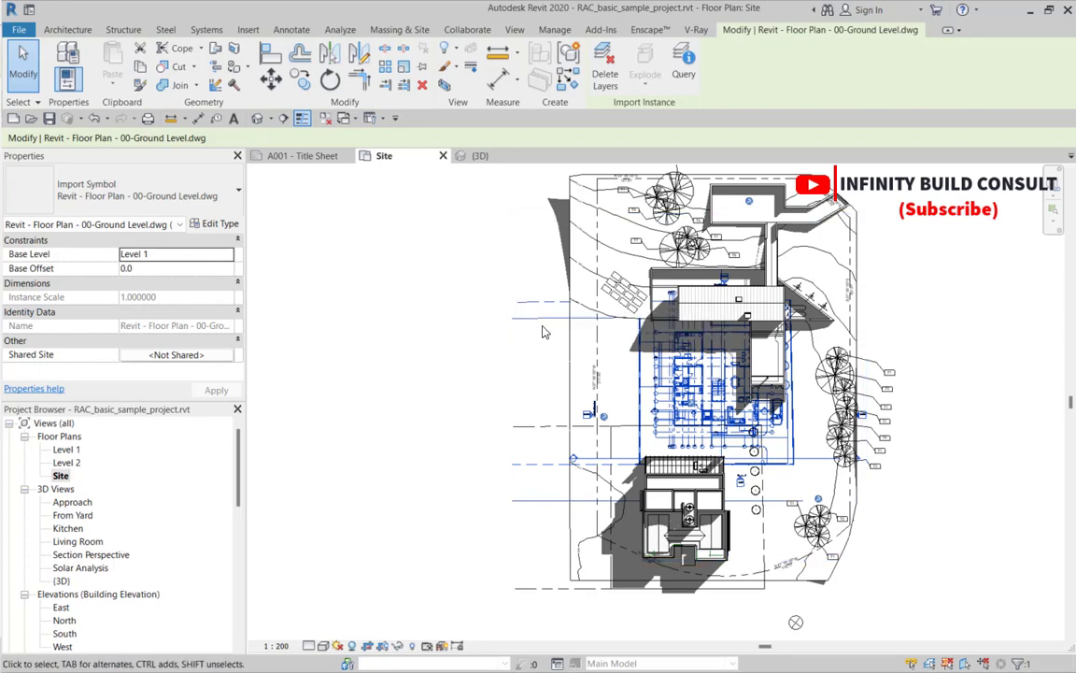
scroll(540, 326, "down", 1)
left_click_drag(535, 304, 341, 312)
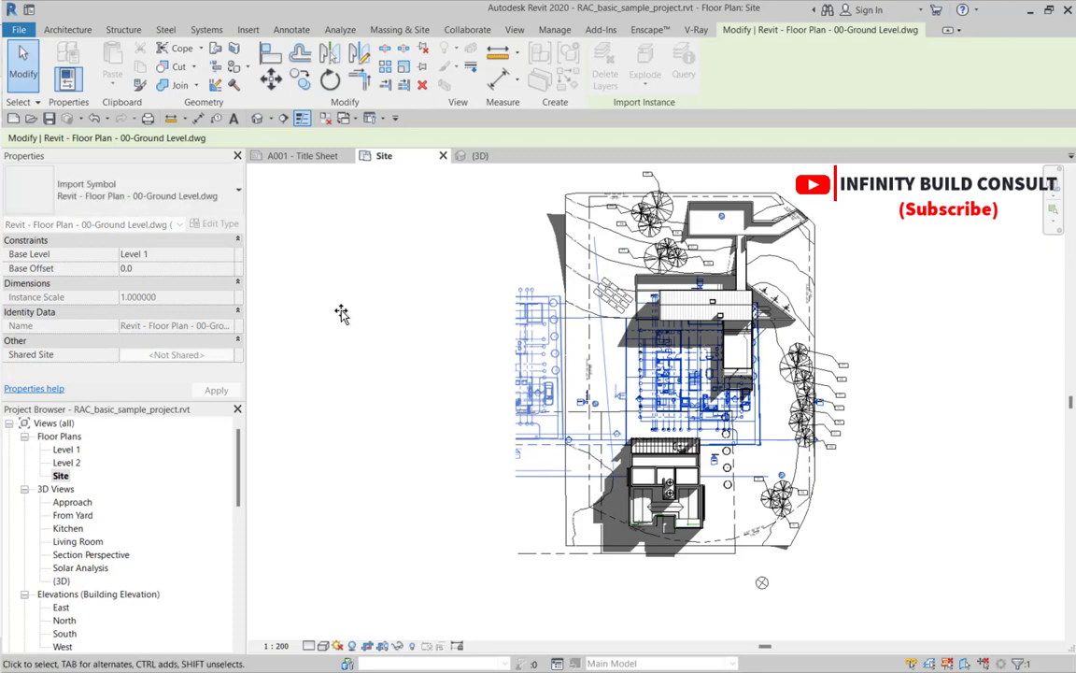
left_click(447, 320)
- Turn off Crop View for the Site floor plan
scroll(154, 299, "down", 5)
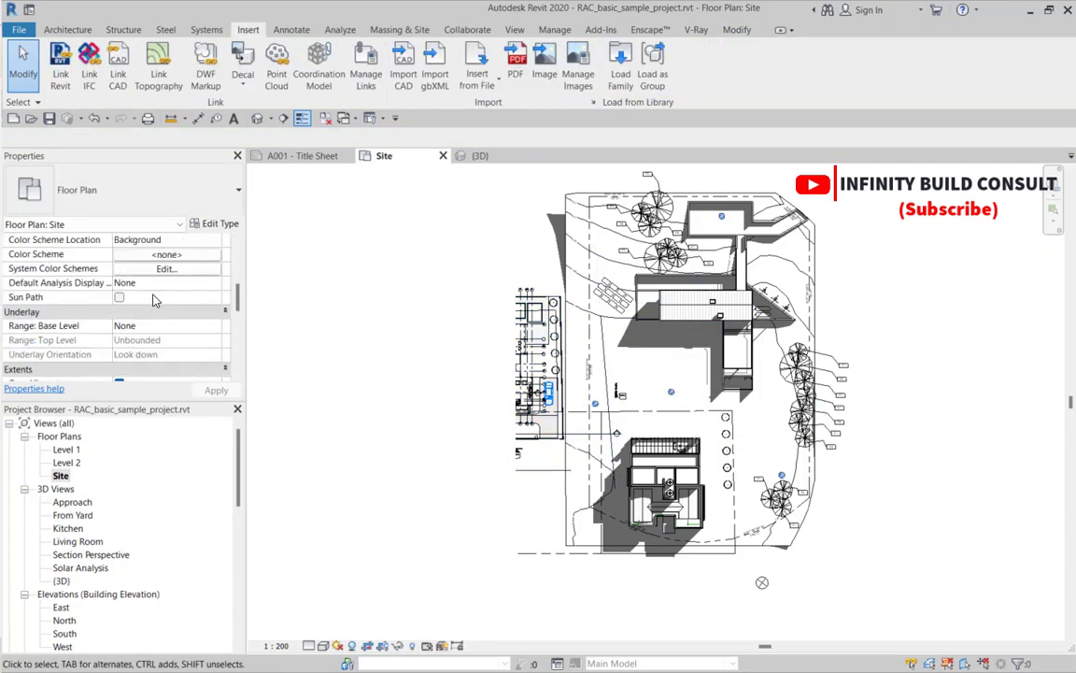
scroll(154, 299, "down", 4)
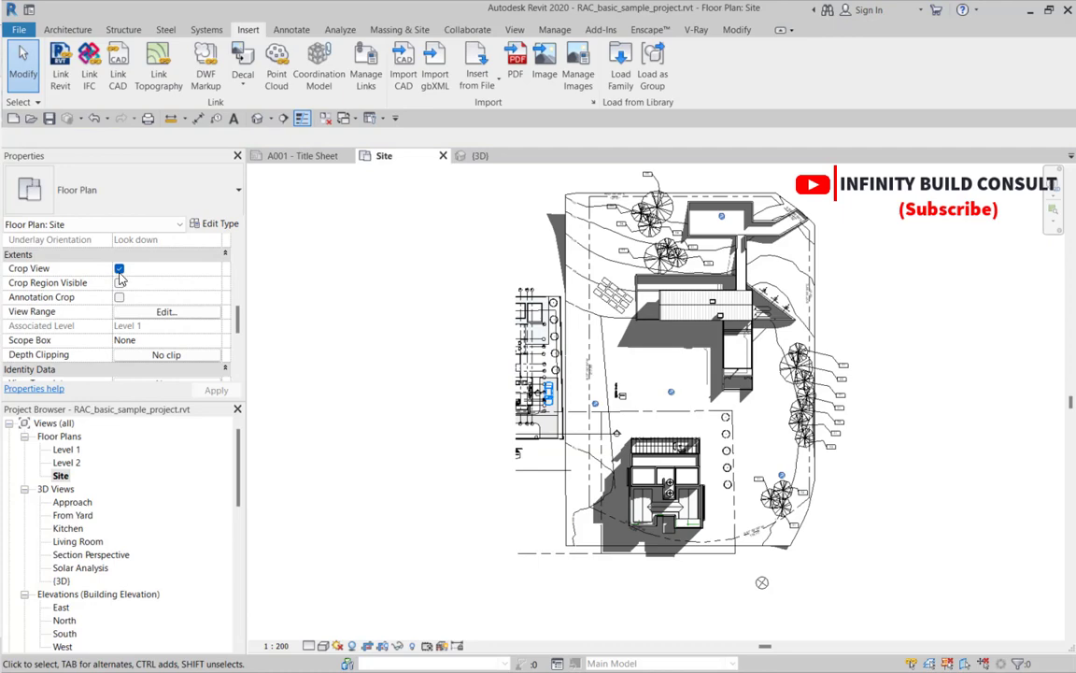
left_click(119, 269)
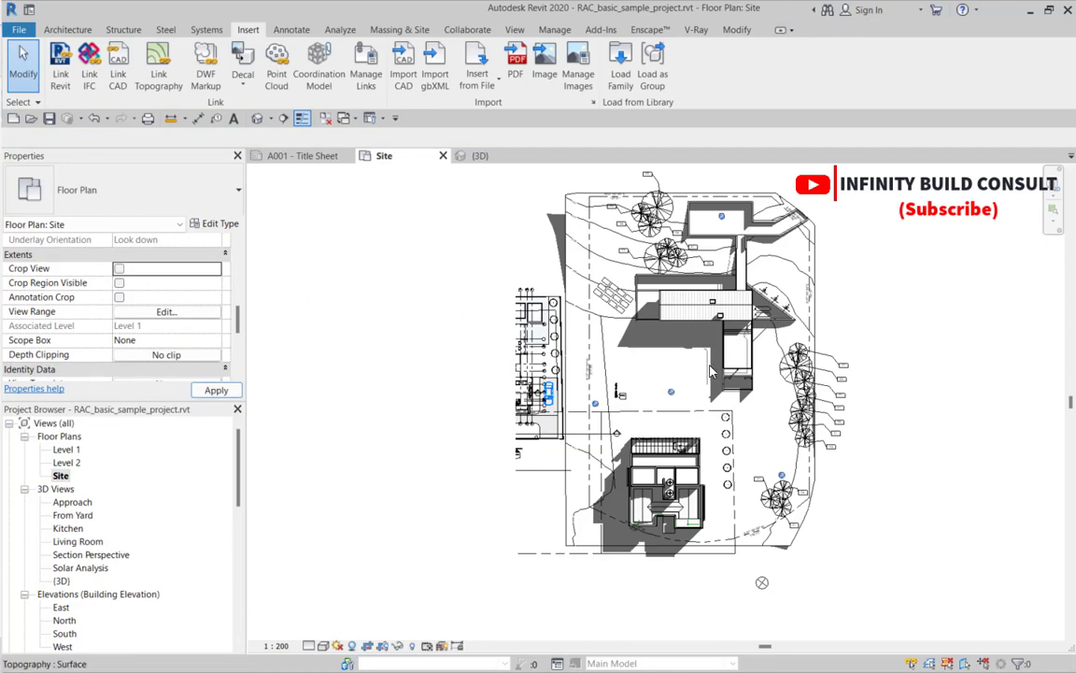
- Move the linked ground-level DWG further southwest, away from the site's buildings
middle_click_drag(626, 358, 607, 345)
scroll(599, 342, "up", 2)
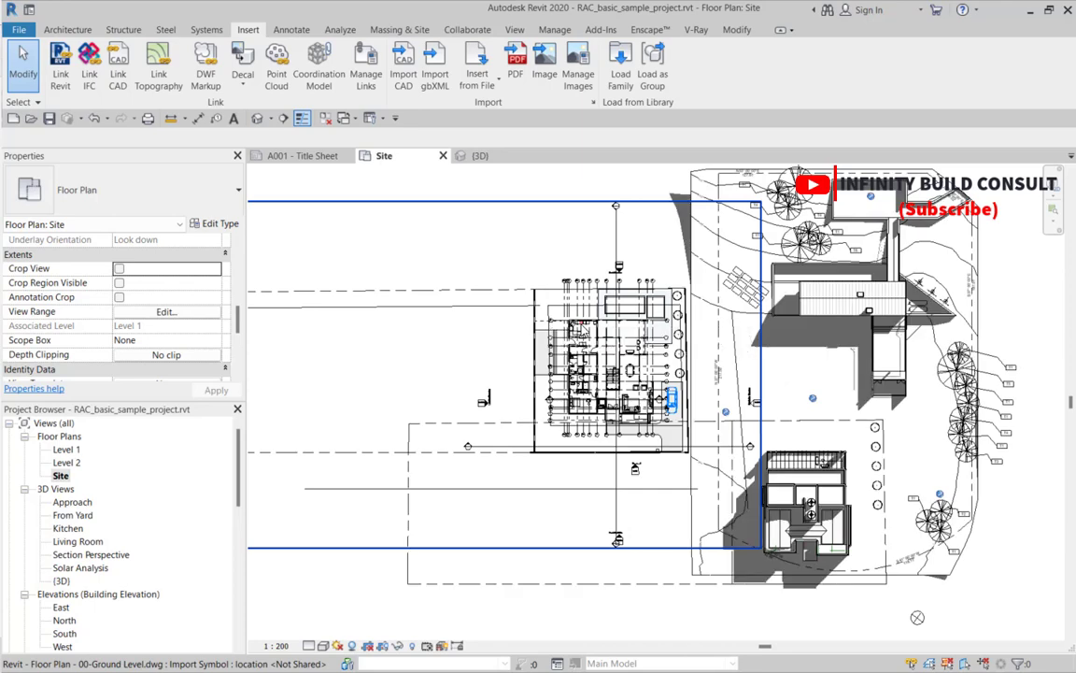
left_click(584, 327)
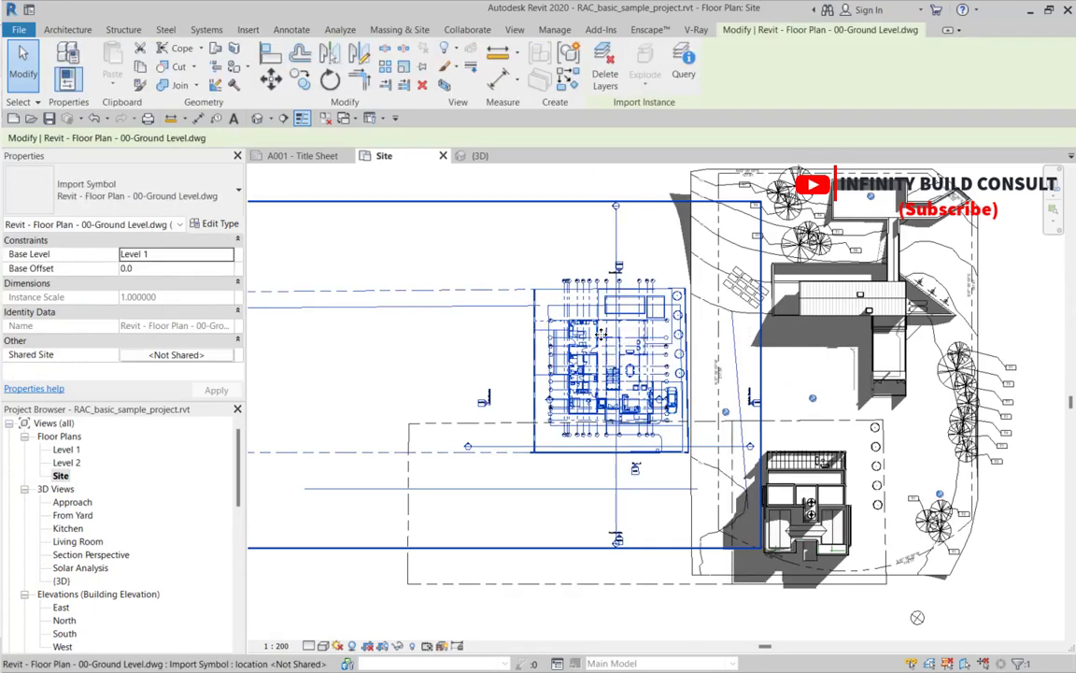
left_click_drag(594, 332, 548, 430)
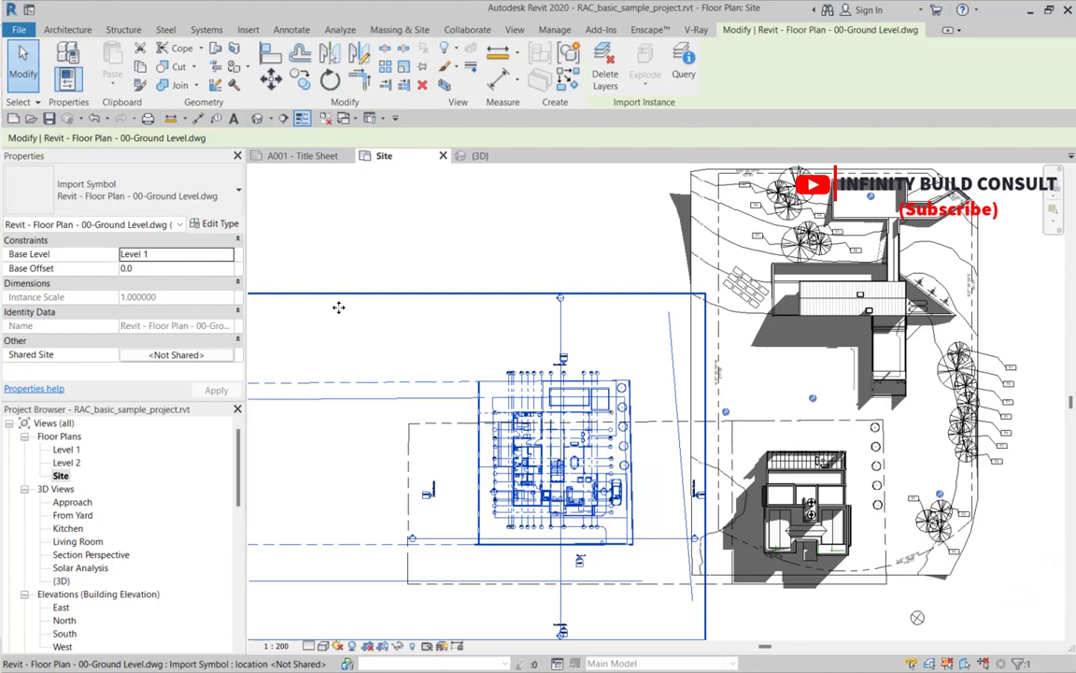
- Review the DWF Markups, Point Clouds and Topography categories in Manage Links, then close it and deselect the drawing
left_click(242, 30)
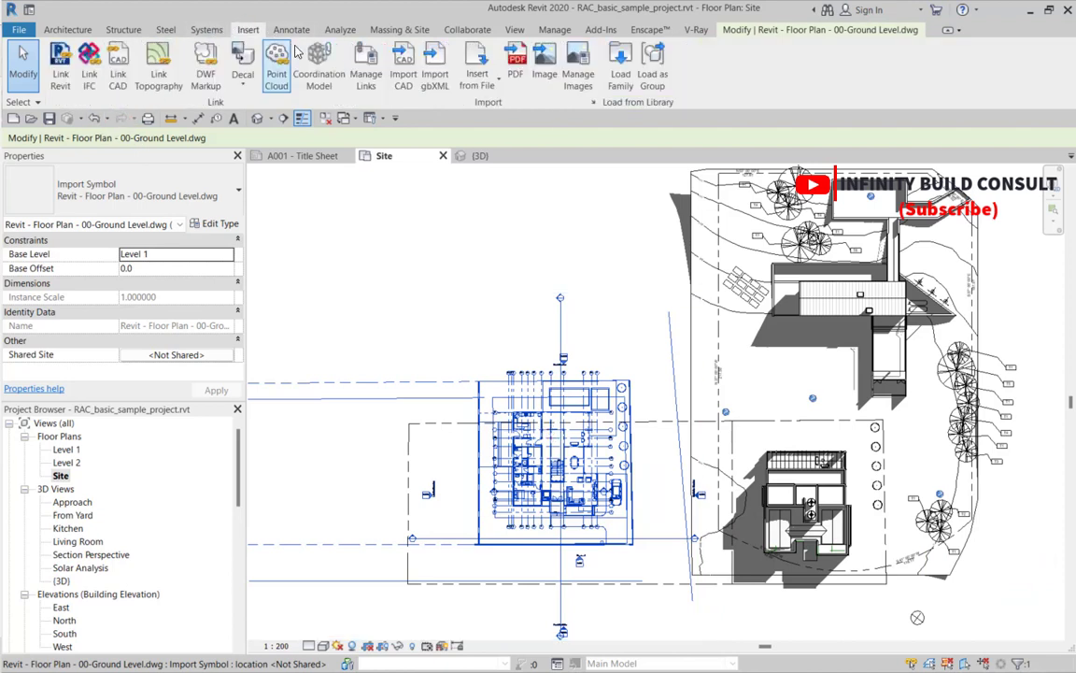
left_click(366, 71)
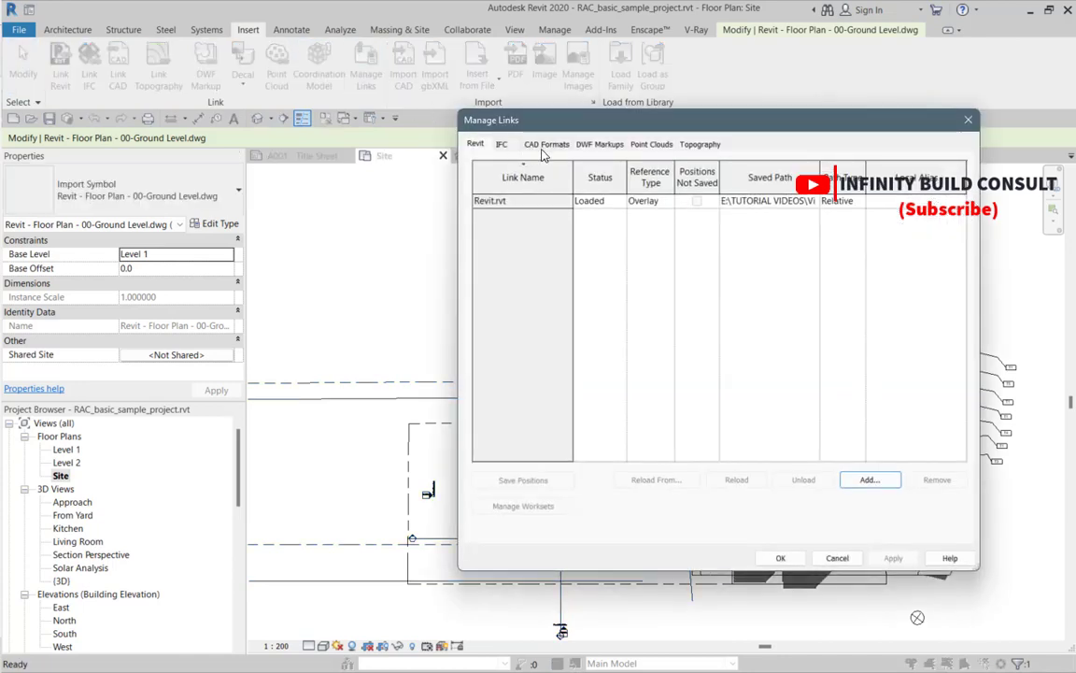
left_click(599, 144)
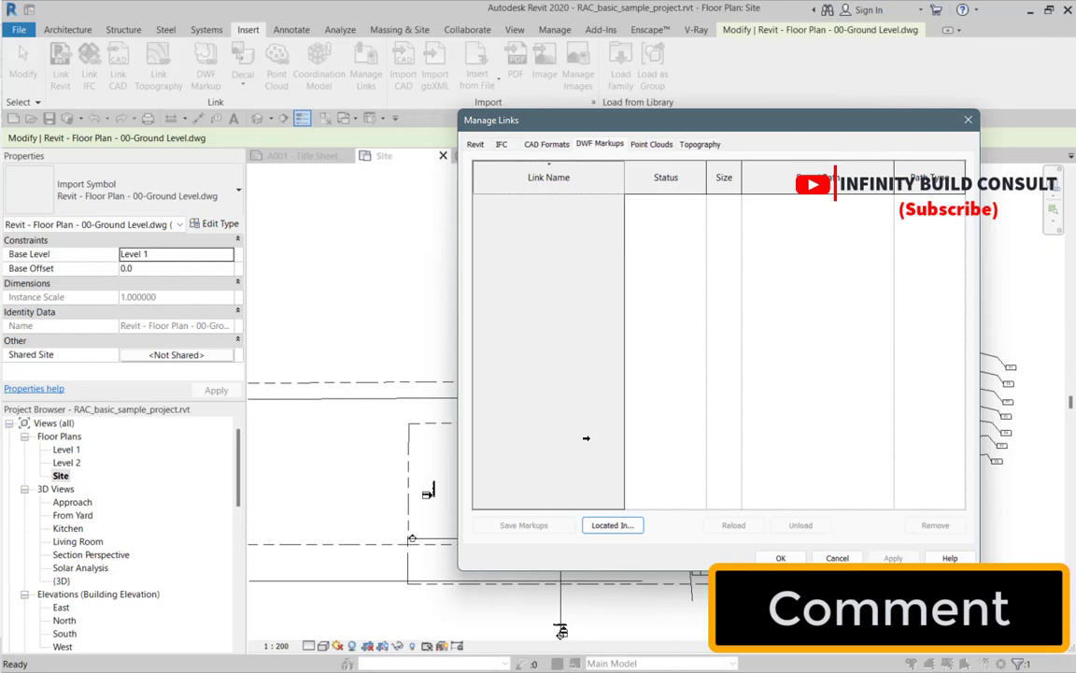
left_click(651, 144)
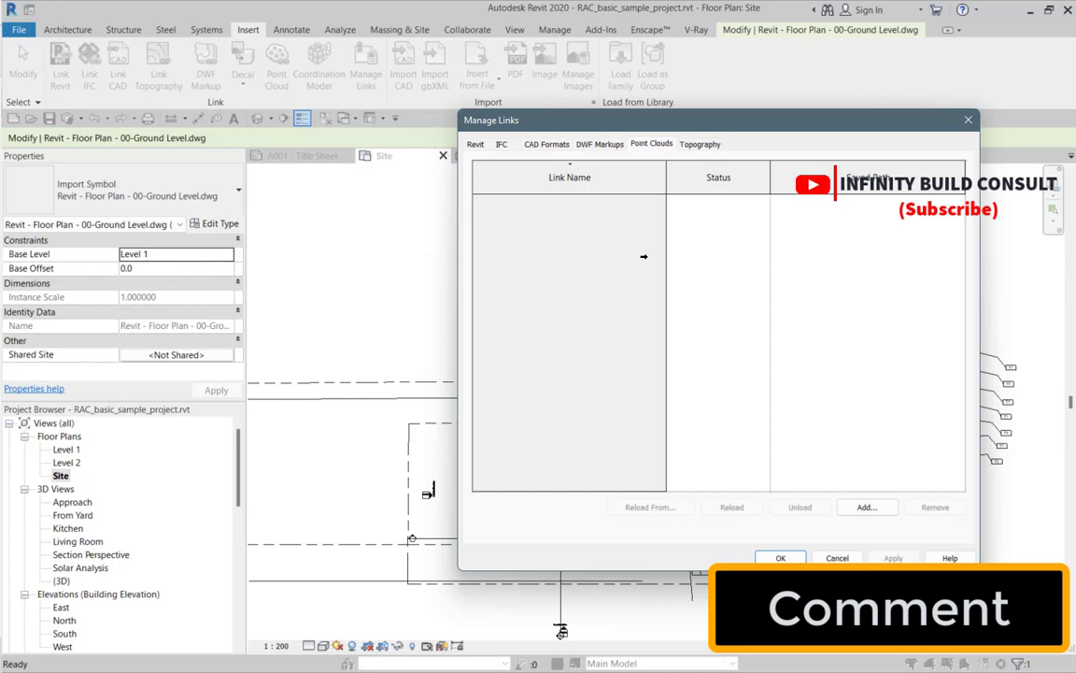
left_click(701, 144)
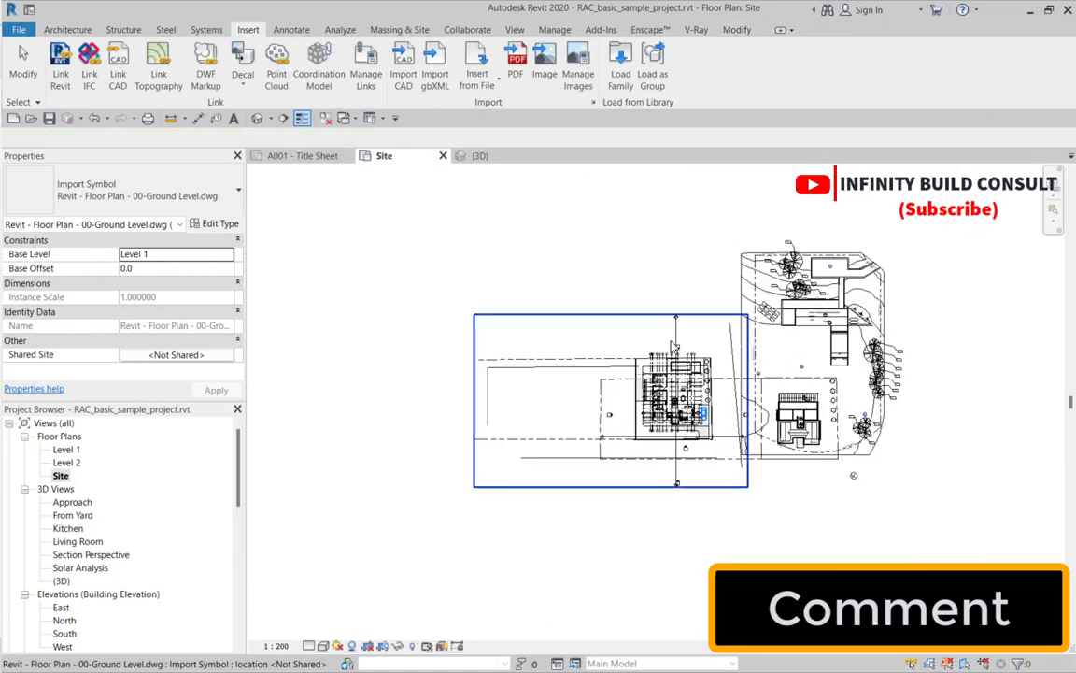
key("Escape")
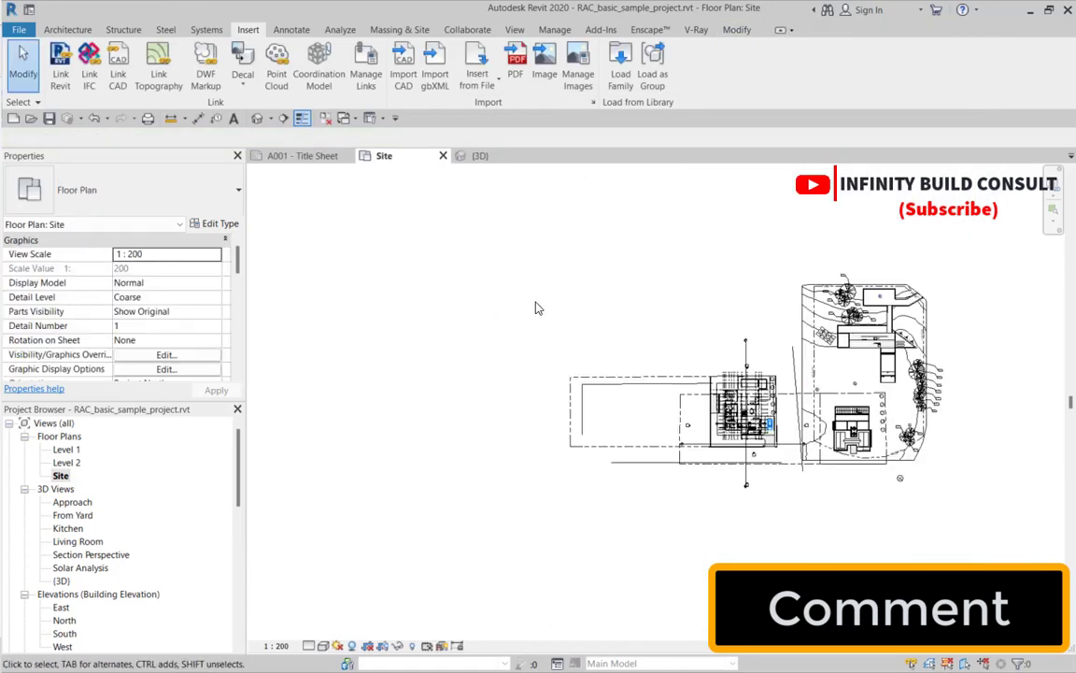